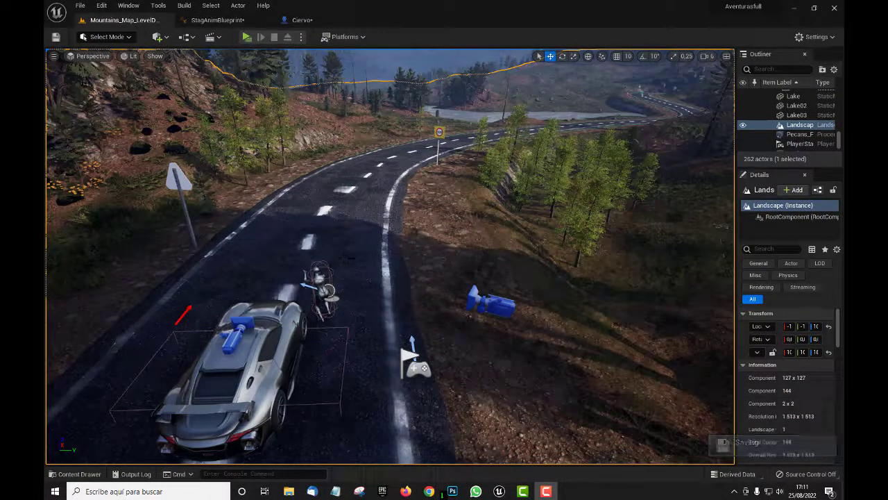
Step: Test-play the level, walking the character forward along the road toward the speed sign, then stop
{"action": "mouse_move", "coordinate": [388, 277]}
{"action": "right_mouse_down"}
{"action": "mouse_move", "coordinate": [347, 277]}
{"action": "mouse_move", "coordinate": [388, 257]}
{"action": "right_mouse_up"}
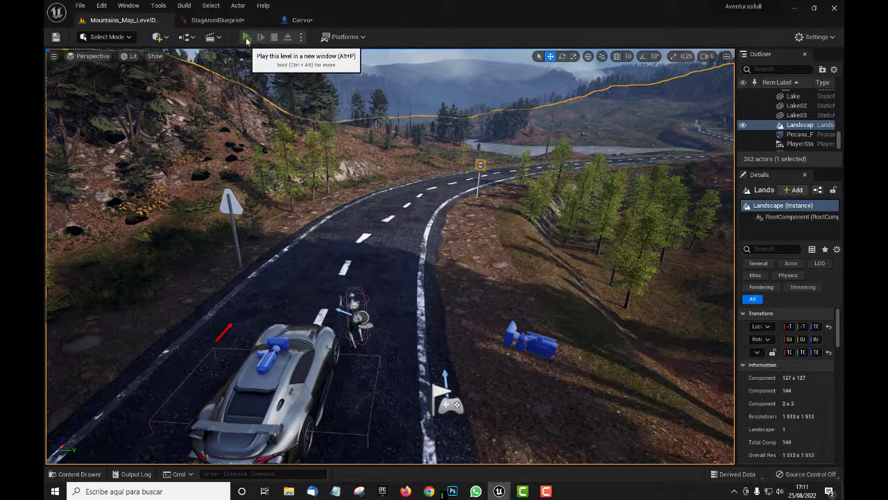
{"action": "left_click", "coordinate": [246, 39]}
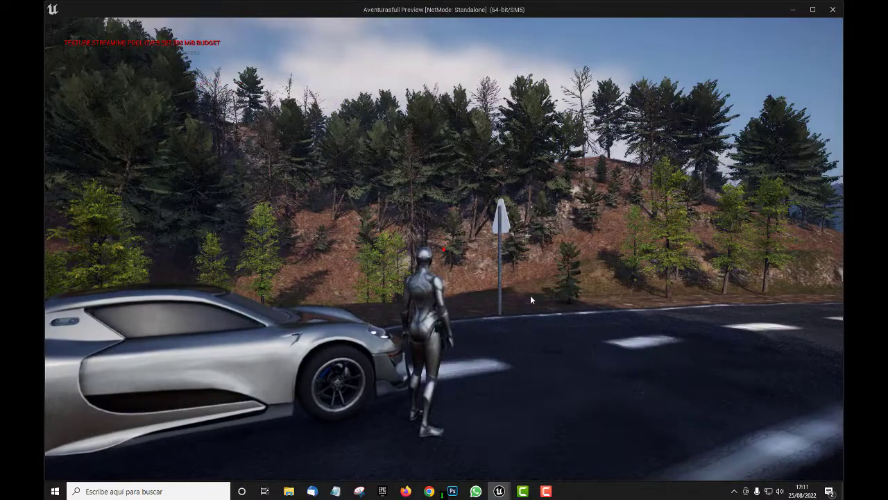
{"action": "left_click", "coordinate": [541, 300]}
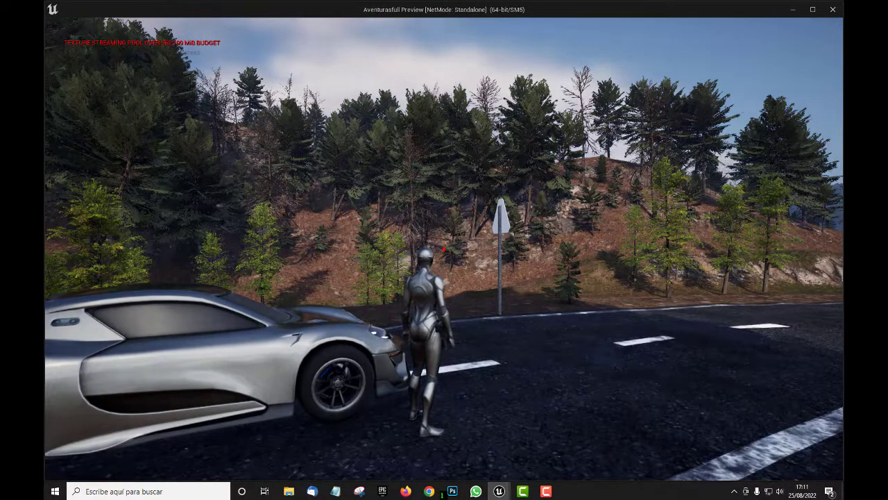
{"action": "key", "text": "w"}
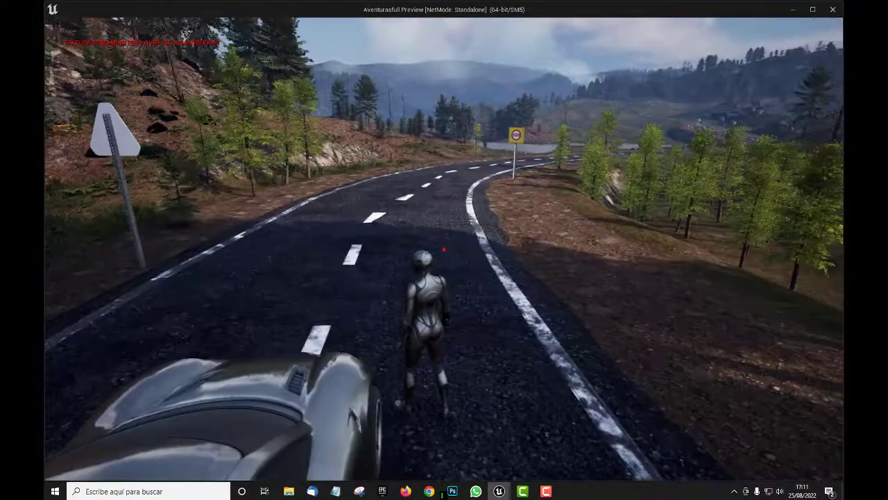
{"action": "key", "text": "w"}
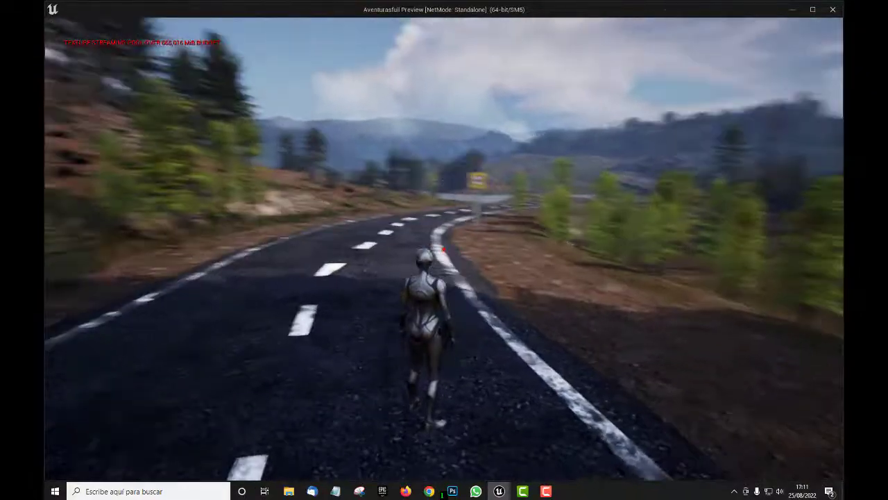
{"action": "key", "text": "w"}
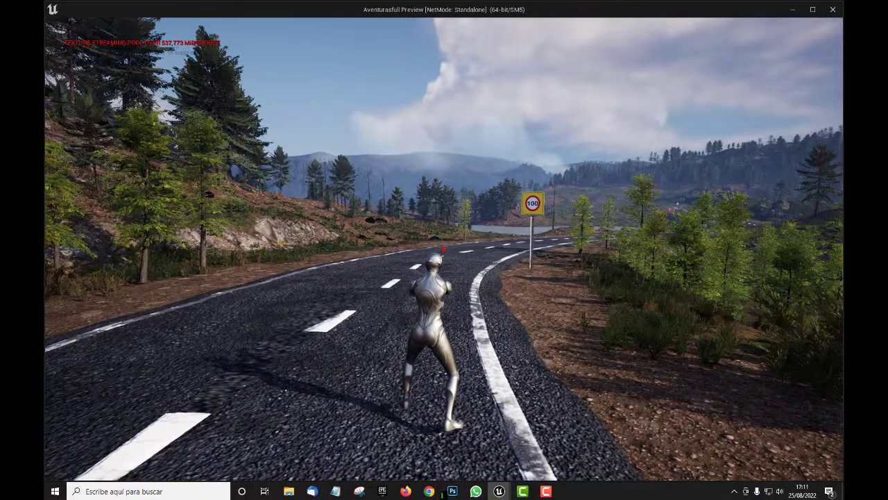
{"action": "key", "text": "Escape"}
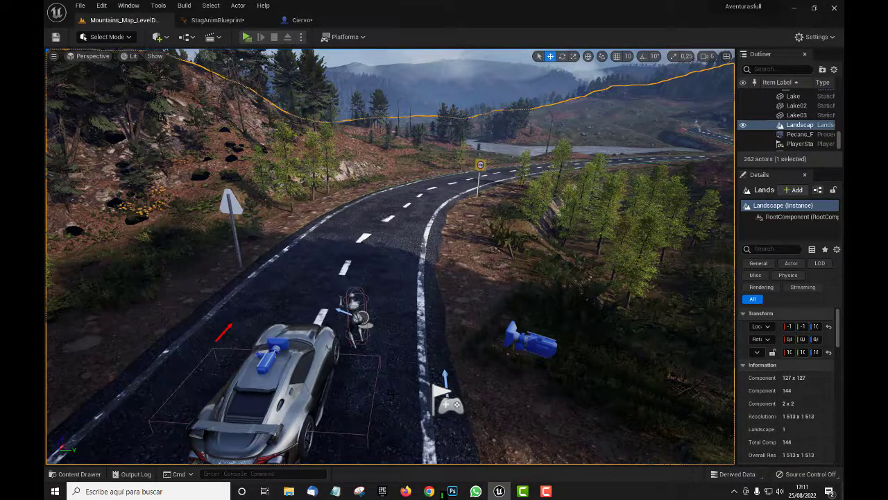
Step: In the Content Drawer, go to ThirdPerson > Blueprints and open the MIWIGEST widget blueprint
{"action": "key", "text": "ctrl+space"}
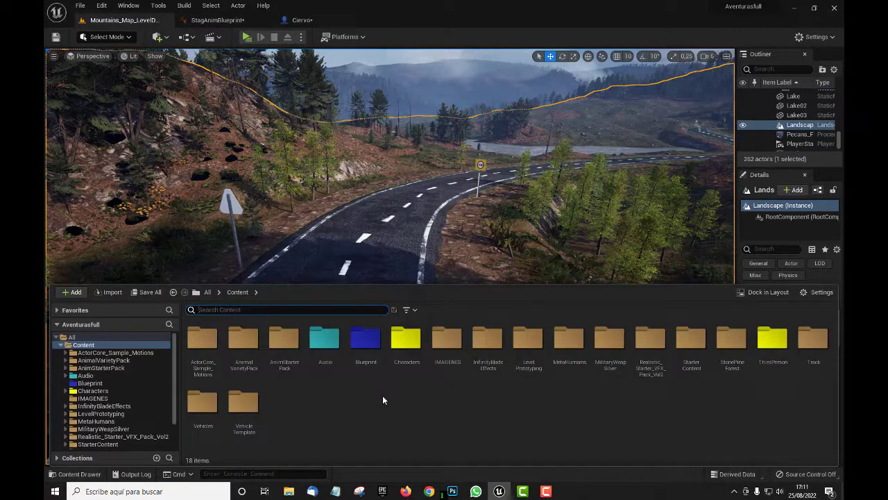
{"action": "double_click", "coordinate": [774, 342]}
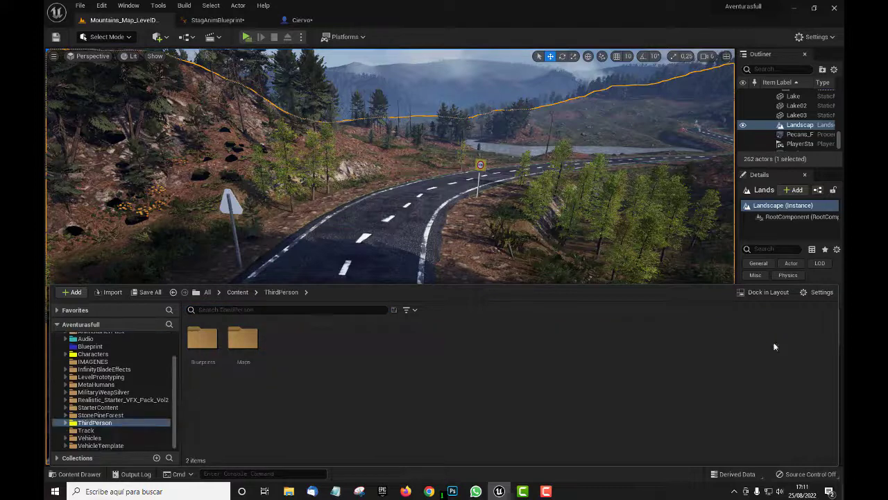
{"action": "double_click", "coordinate": [207, 338]}
{"action": "left_click", "coordinate": [282, 343]}
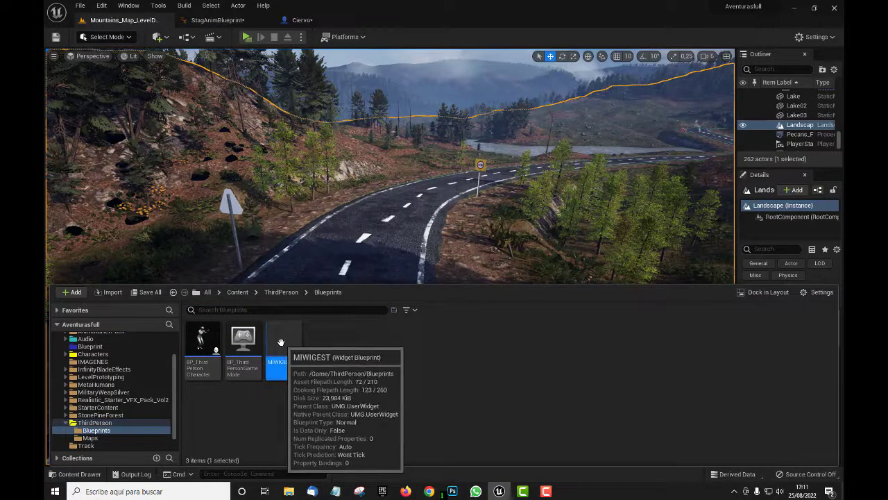
{"action": "double_click", "coordinate": [297, 357]}
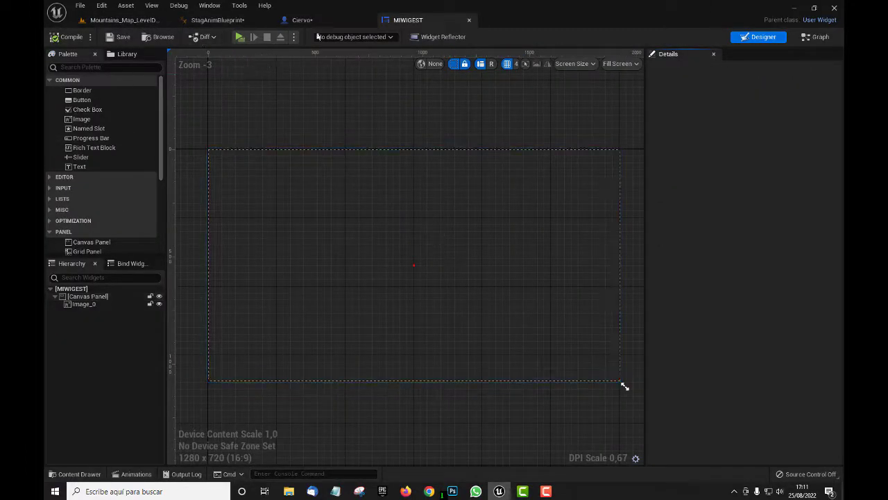
Step: Return to the Mountains_Map_LevelDesign level, reopen the Content Drawer and dismiss its new-asset menu
{"action": "left_click", "coordinate": [128, 23]}
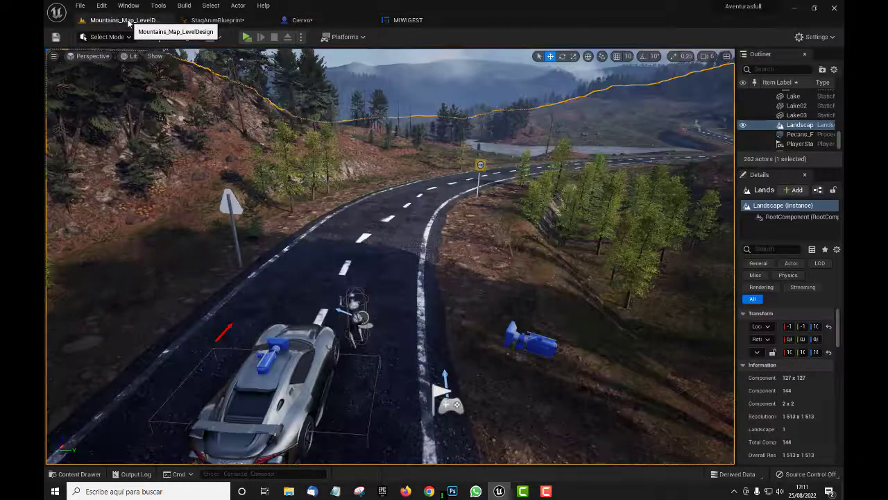
{"action": "key", "text": "ctrl+space"}
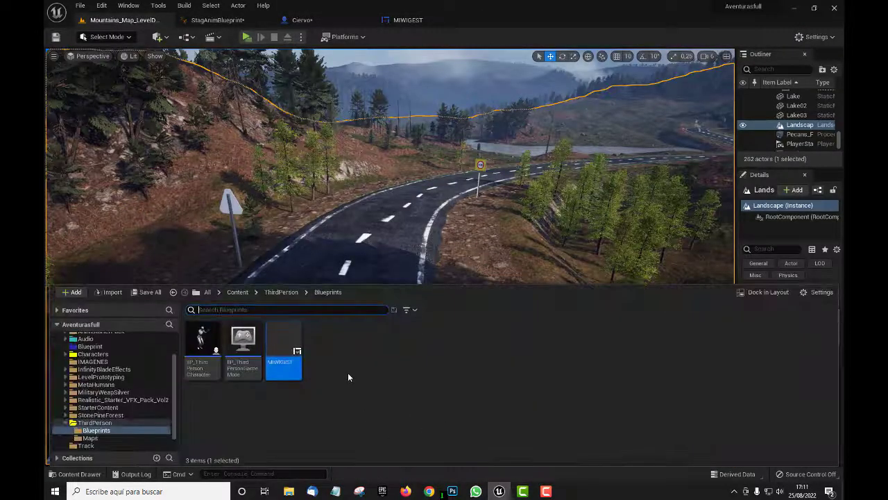
{"action": "right_click", "coordinate": [348, 377]}
{"action": "mouse_move", "coordinate": [389, 365]}
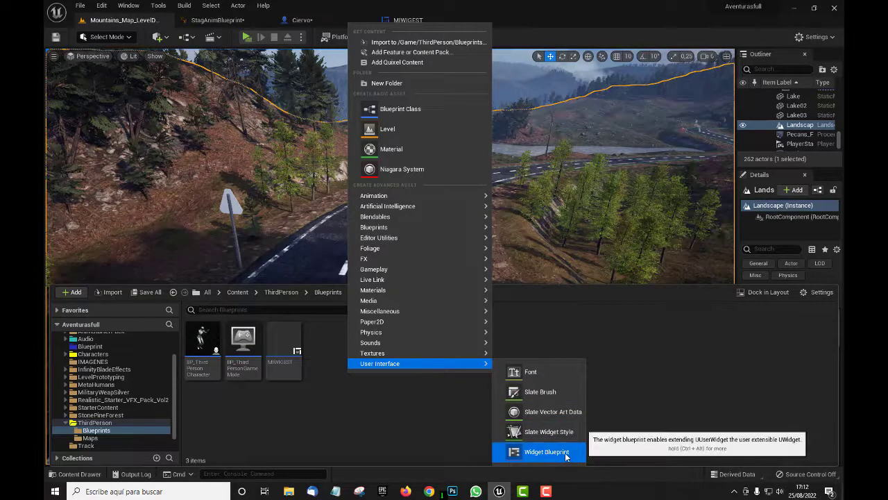
{"action": "left_click", "coordinate": [362, 442]}
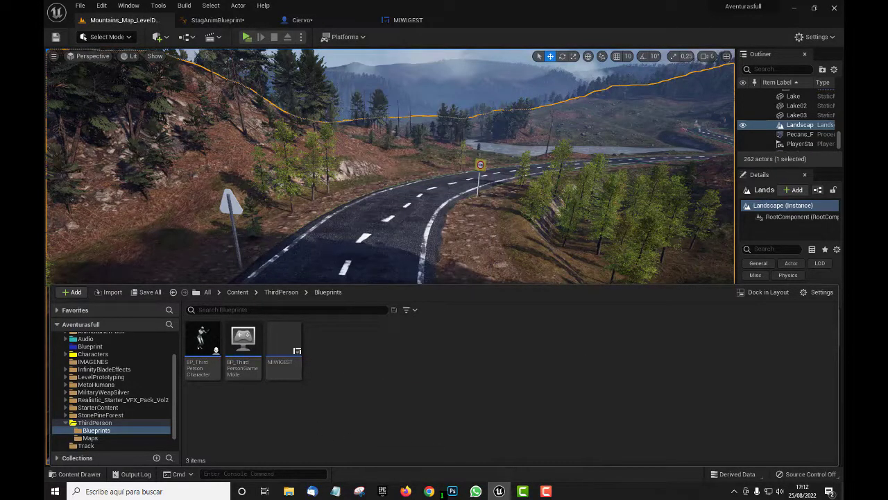
Step: In the MIWIGEST designer, select Image_0 and apply the centre anchor preset
{"action": "left_click", "coordinate": [392, 20]}
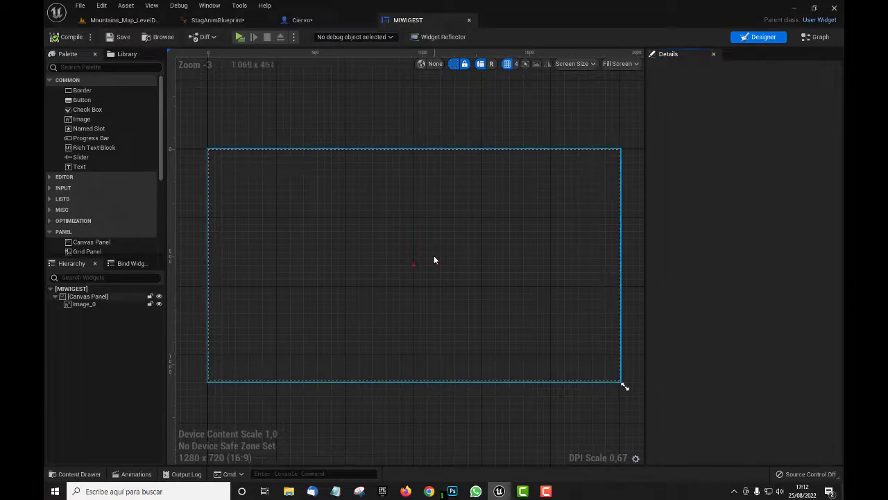
{"action": "left_click", "coordinate": [414, 268]}
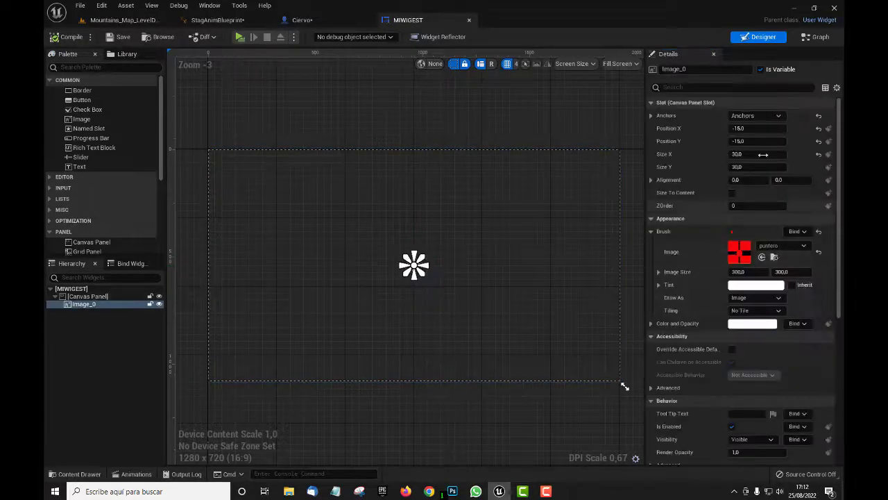
{"action": "left_click", "coordinate": [768, 118]}
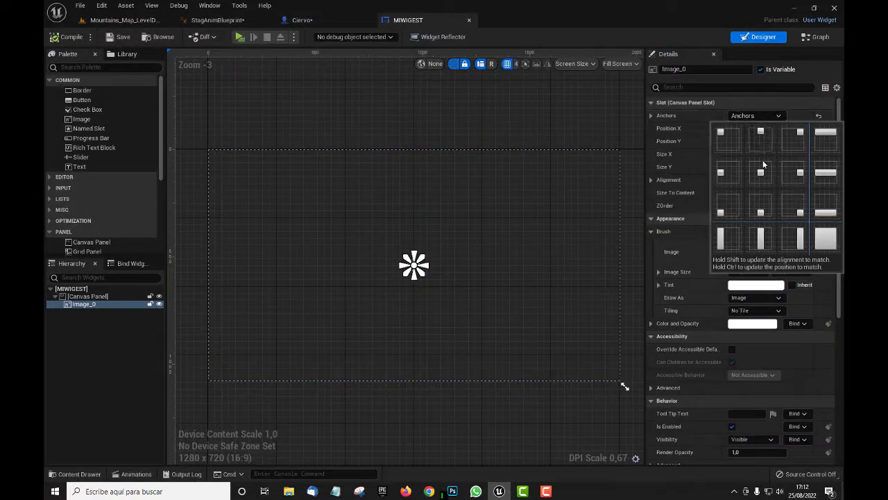
{"action": "left_click", "coordinate": [761, 172]}
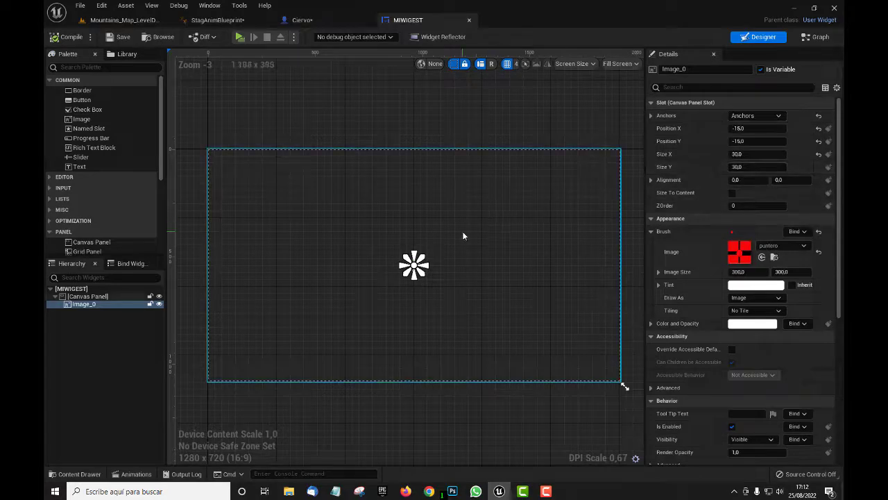
Step: In the top Content folder, set the IMAGENES folder's colour to a new magenta colour
{"action": "key", "text": "ctrl+space"}
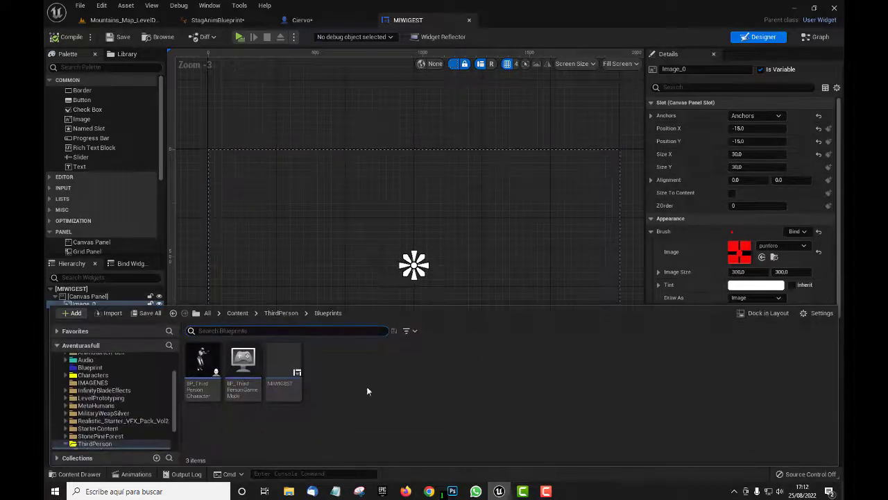
{"action": "left_click", "coordinate": [238, 313]}
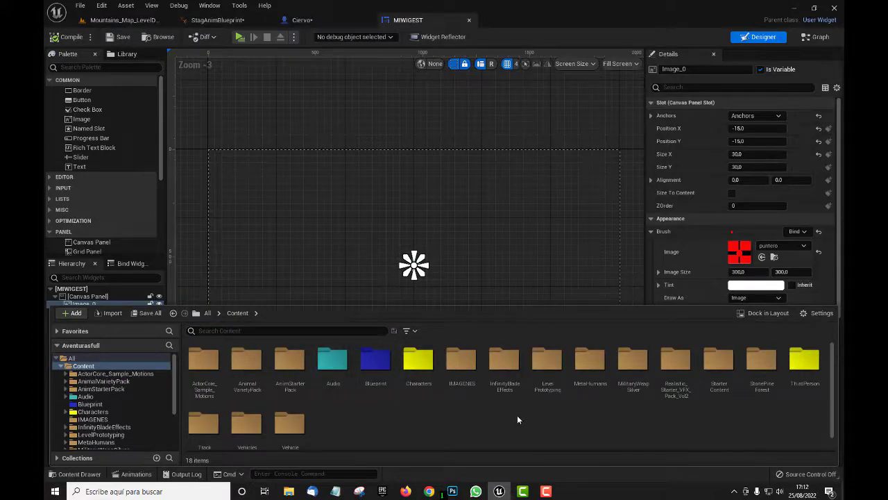
{"action": "scroll", "coordinate": [431, 431], "scroll_direction": "down", "scroll_amount": 1}
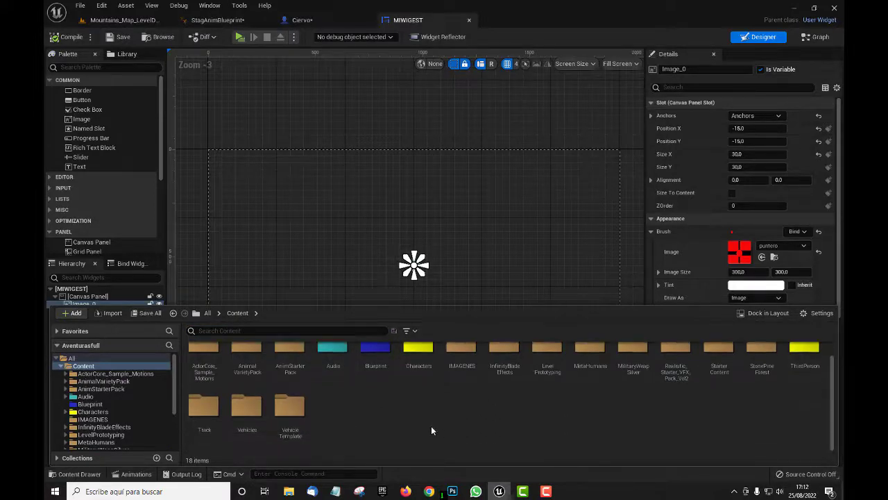
{"action": "scroll", "coordinate": [431, 427], "scroll_direction": "up", "scroll_amount": 1}
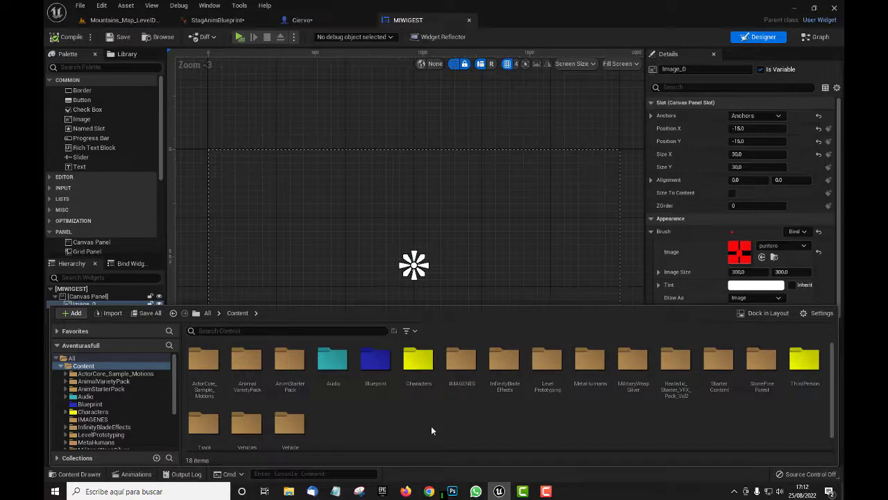
{"action": "right_click", "coordinate": [474, 369]}
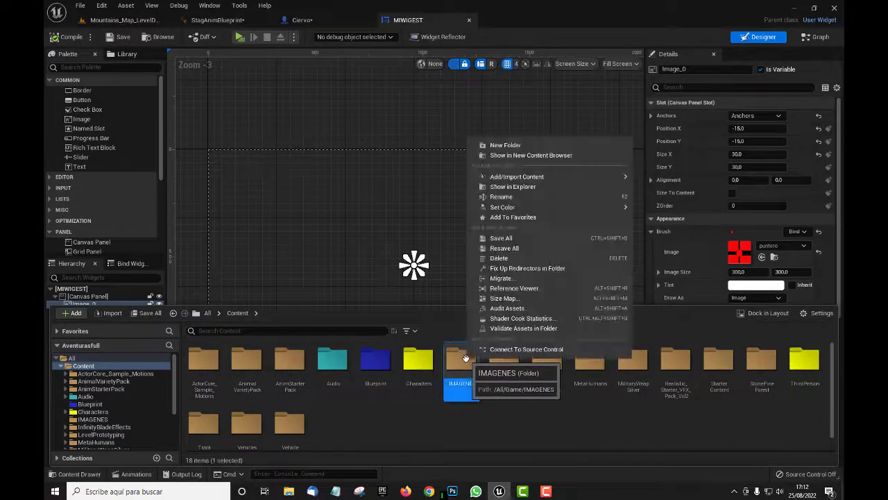
{"action": "mouse_move", "coordinate": [507, 206]}
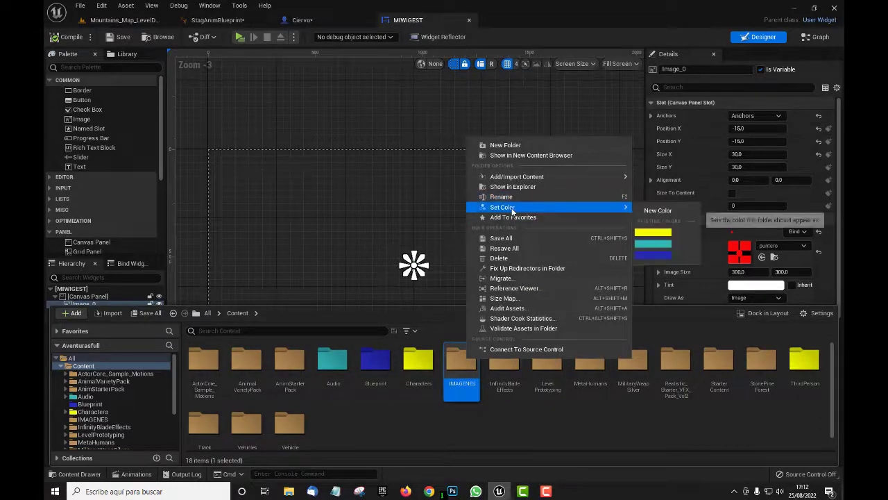
{"action": "left_click", "coordinate": [667, 210]}
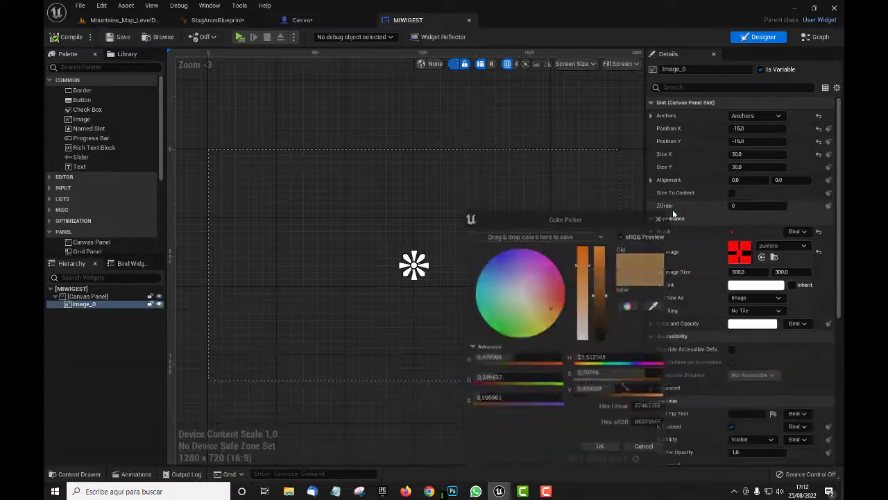
{"action": "left_click", "coordinate": [556, 266]}
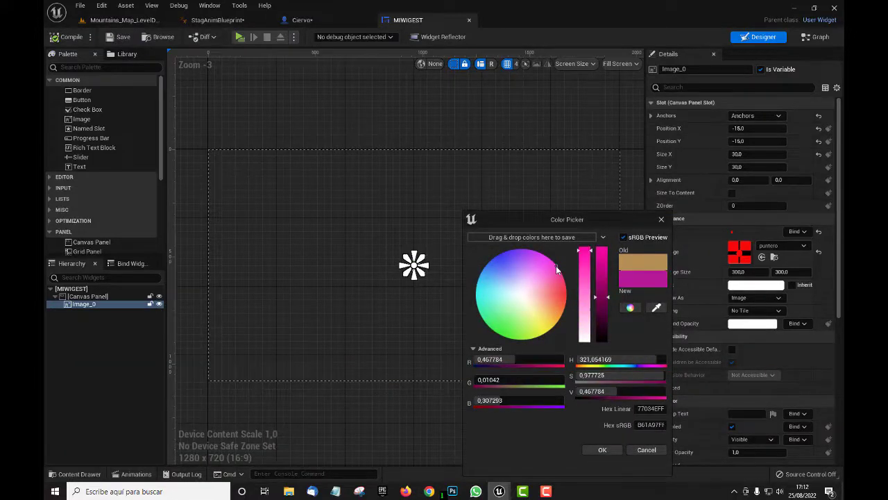
{"action": "left_click", "coordinate": [603, 450]}
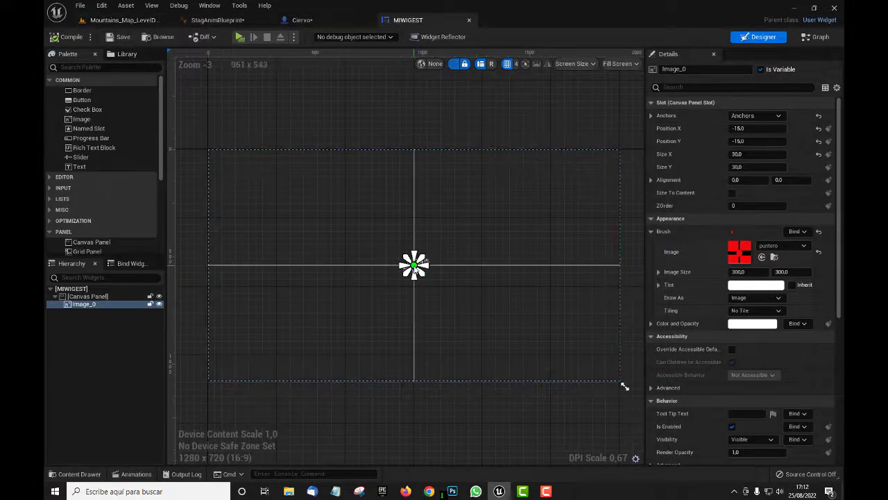
Step: From the level, browse the IMAGENES folder, then return to MIWIGEST to check Image_0 at 30×30, position −15
{"action": "left_click", "coordinate": [124, 19]}
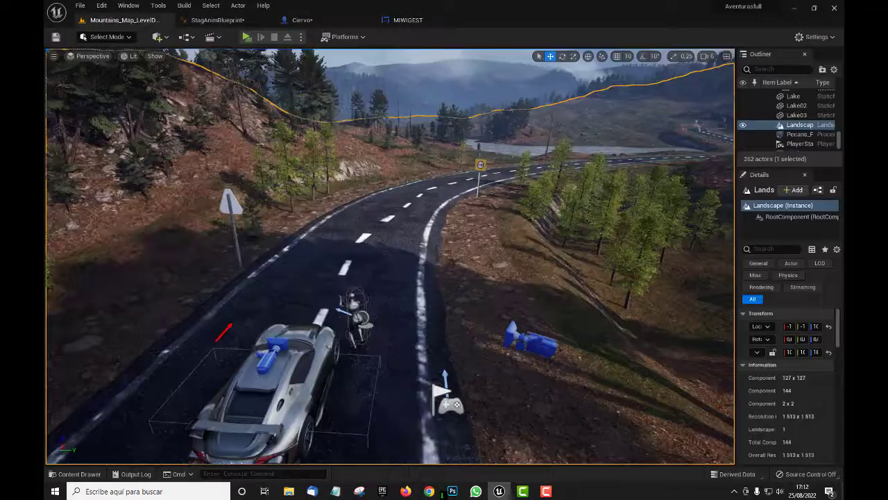
{"action": "key", "text": "ctrl+space"}
{"action": "double_click", "coordinate": [448, 338]}
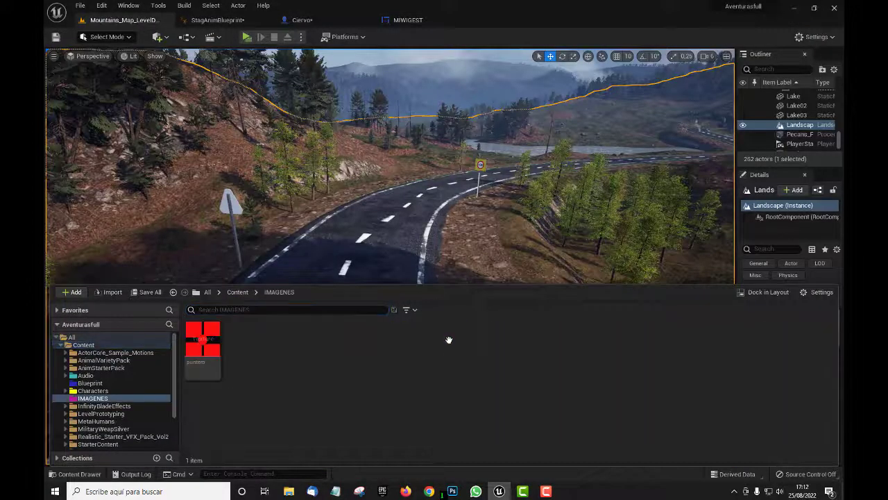
{"action": "mouse_move", "coordinate": [200, 345]}
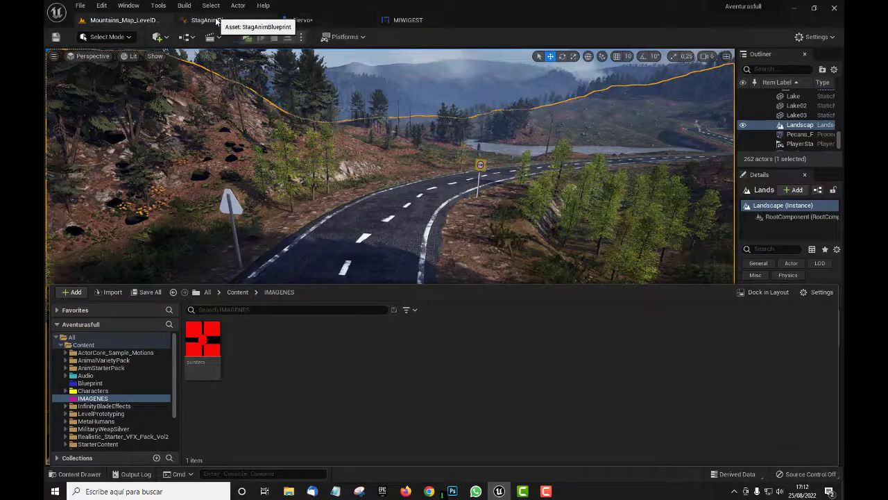
{"action": "left_click", "coordinate": [410, 20]}
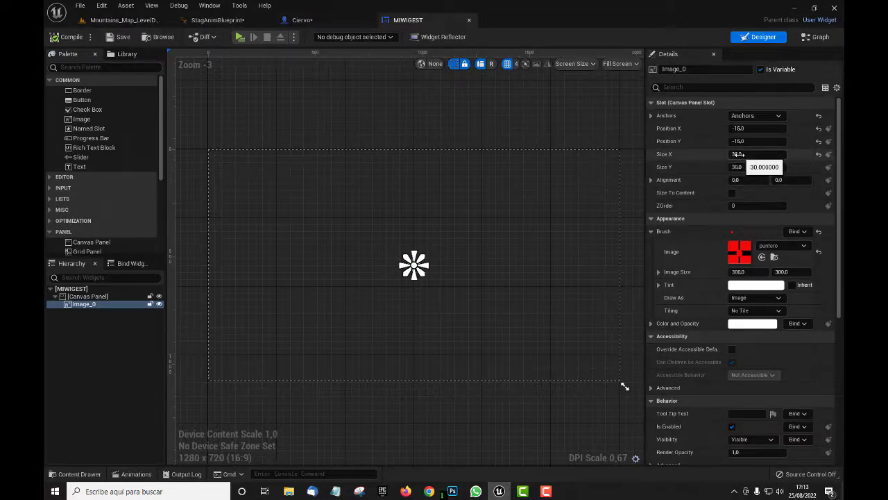
Step: Select Image_0, compile MIWIGEST, and return to the Mountains_Map_LevelDesign level
{"action": "left_click", "coordinate": [420, 267]}
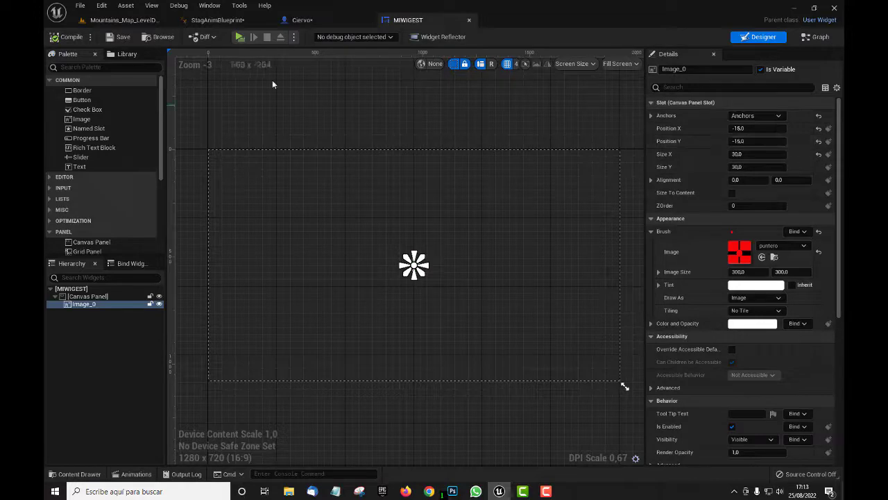
{"action": "left_click", "coordinate": [62, 38]}
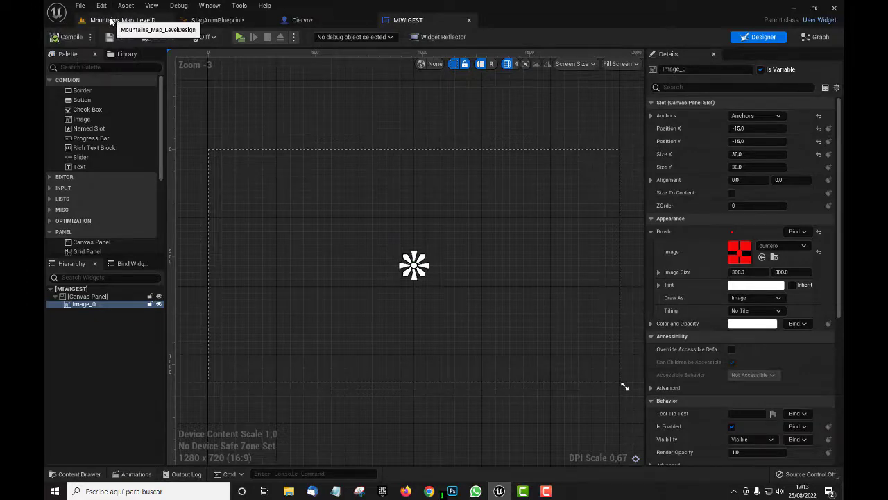
{"action": "left_click", "coordinate": [111, 21]}
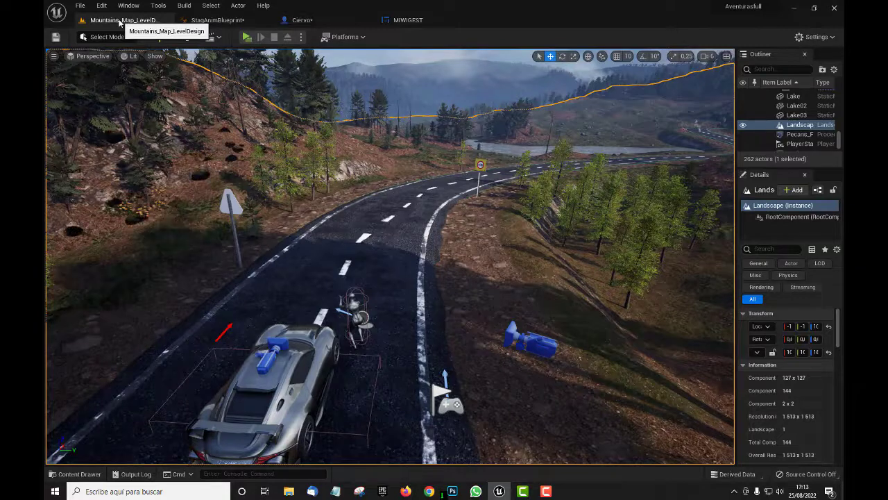
Step: Open BP_ThirdPersonCharacter from the character's context menu and frame the BeginPlay widget-creation nodes
{"action": "key", "text": "ctrl+space"}
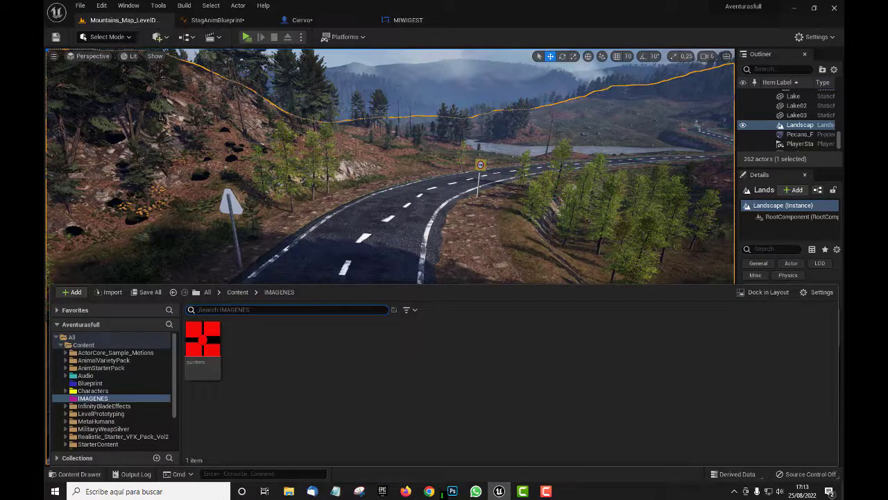
{"action": "left_click", "coordinate": [323, 244]}
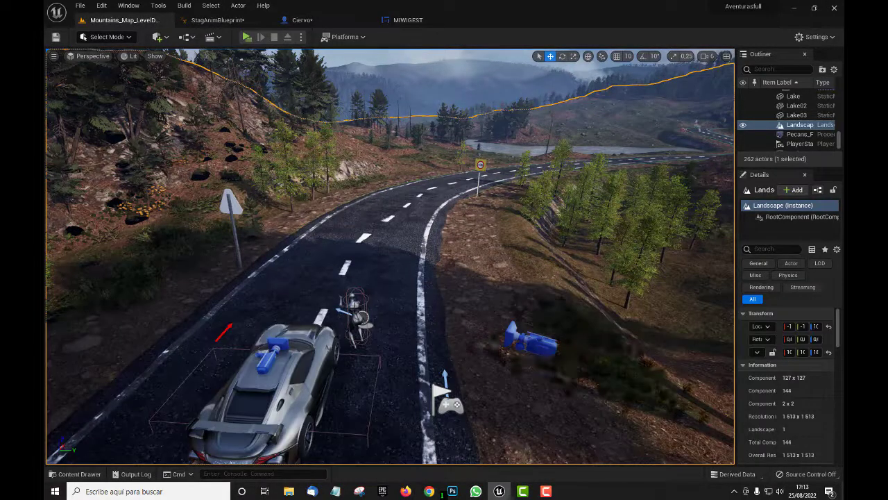
{"action": "left_click", "coordinate": [355, 309]}
{"action": "right_click", "coordinate": [355, 309]}
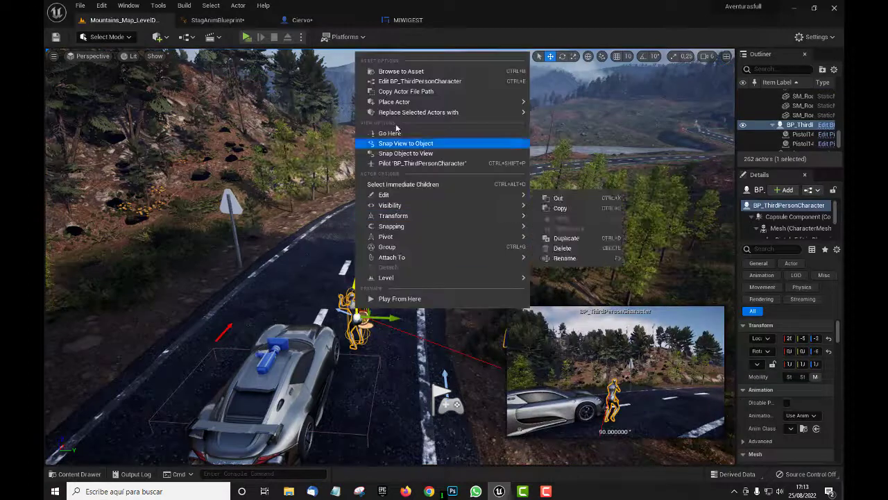
{"action": "left_click", "coordinate": [392, 80]}
{"action": "scroll", "coordinate": [460, 325], "scroll_direction": "down", "scroll_amount": 5}
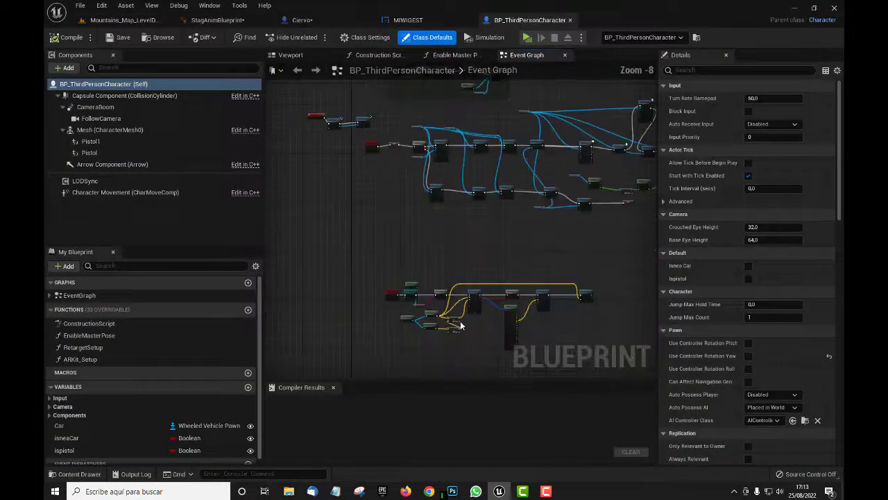
{"action": "right_click_drag", "start_coordinate": [445, 254], "coordinate": [479, 363]}
{"action": "scroll", "coordinate": [398, 331], "scroll_direction": "up", "scroll_amount": 5}
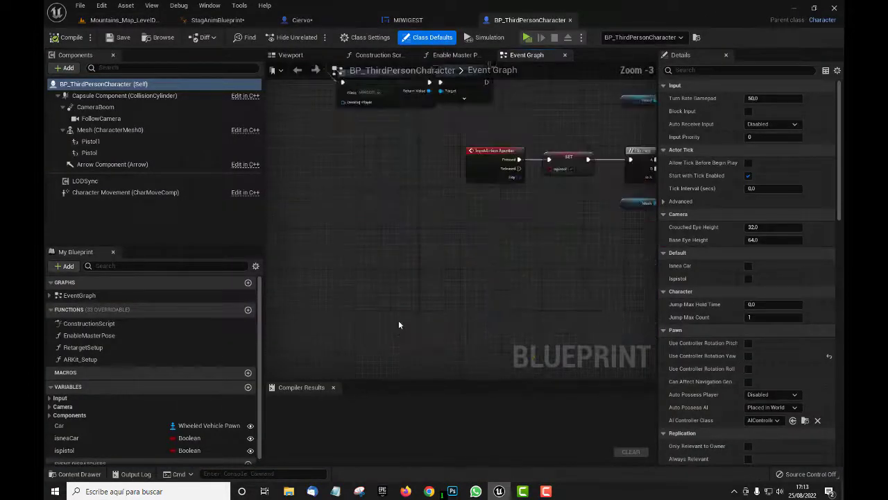
{"action": "right_click_drag", "start_coordinate": [397, 250], "coordinate": [411, 331]}
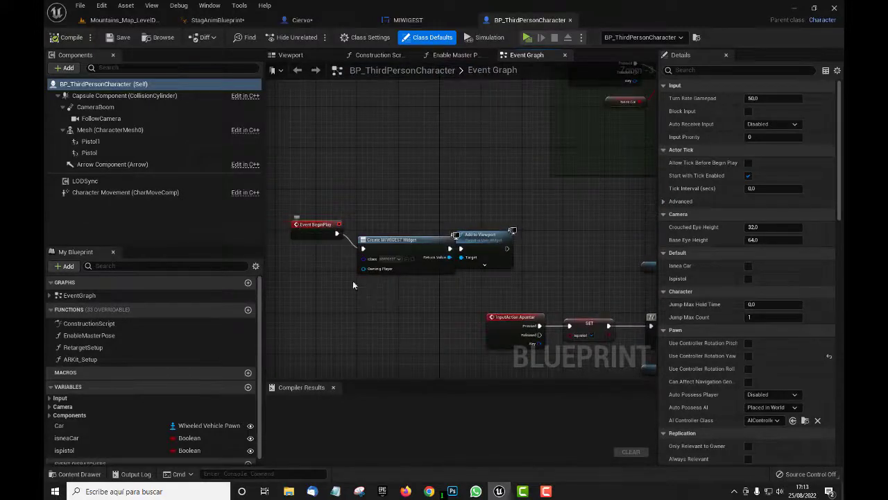
{"action": "scroll", "coordinate": [412, 309], "scroll_direction": "up", "scroll_amount": 3}
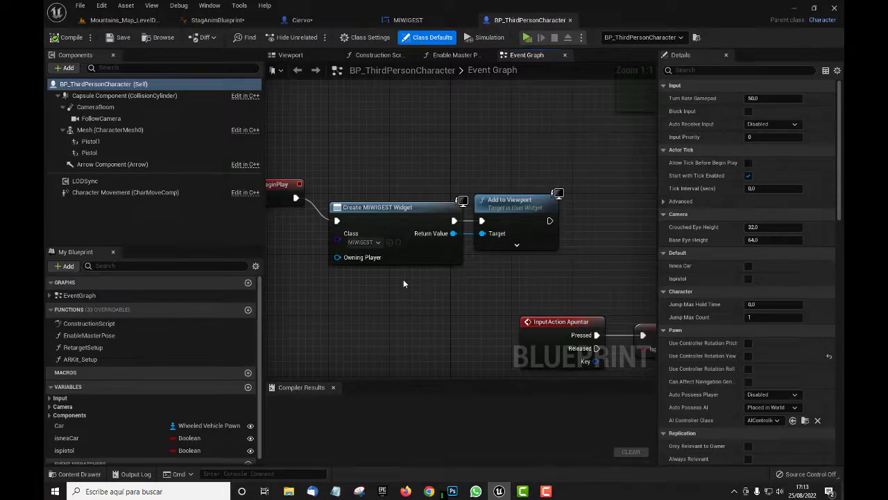
{"action": "right_click_drag", "start_coordinate": [403, 280], "coordinate": [406, 277]}
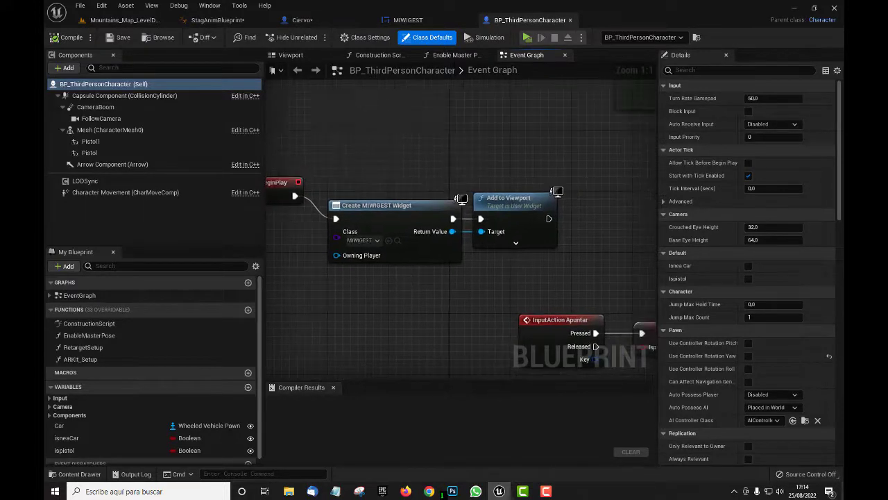
{"action": "right_click_drag", "start_coordinate": [389, 285], "coordinate": [461, 223]}
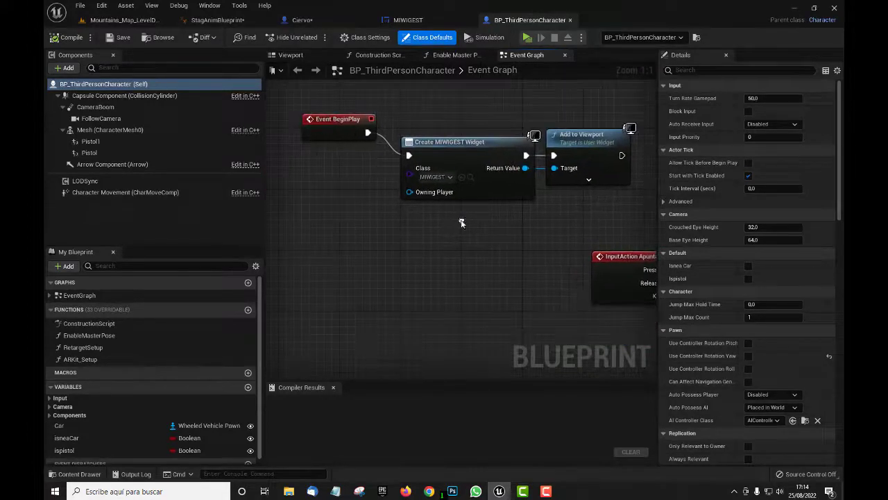
Step: Wire a Get Player Controller node into Owning Player of Create MIWIGEST Widget
{"action": "left_click_drag", "start_coordinate": [410, 193], "coordinate": [358, 193]}
{"action": "type", "text": "GET"}
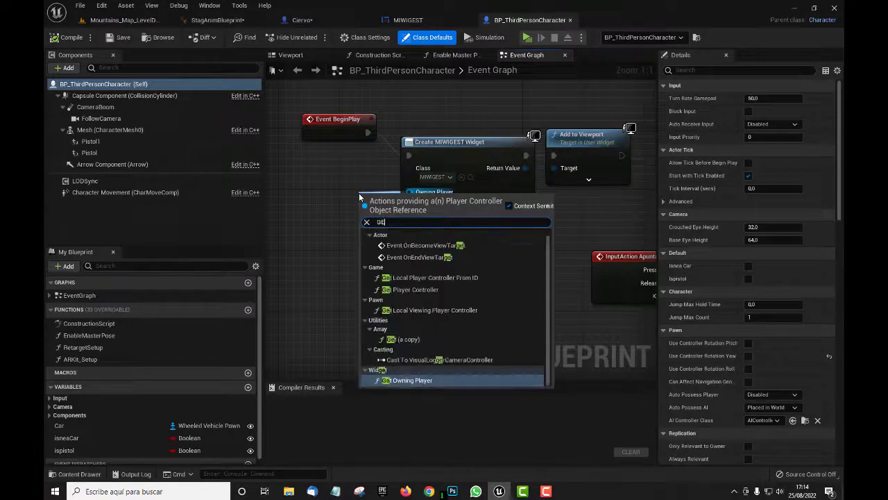
{"action": "type", "text": "PLA"}
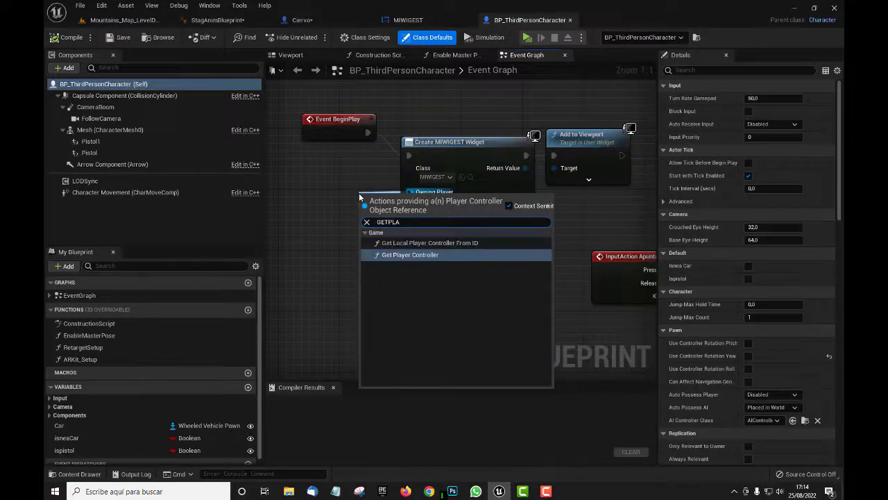
{"action": "left_click", "coordinate": [432, 255]}
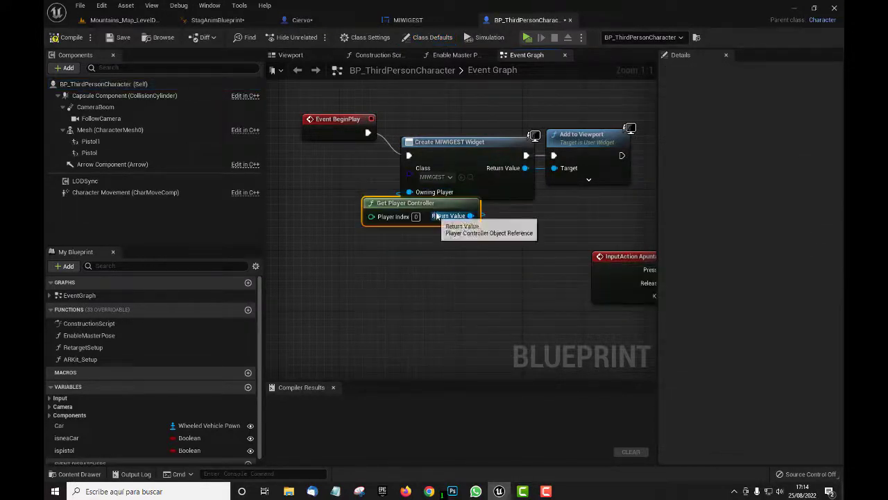
{"action": "left_click_drag", "start_coordinate": [438, 228], "coordinate": [476, 228]}
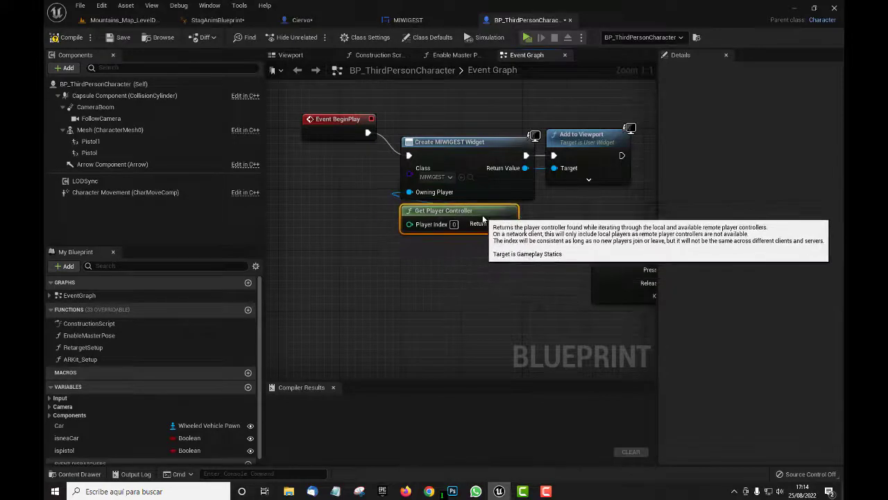
{"action": "left_click", "coordinate": [479, 300]}
Step: Recentre the Event BeginPlay, Create Widget and Add to Viewport nodes and align Event BeginPlay
{"action": "scroll", "coordinate": [401, 312], "scroll_direction": "down", "scroll_amount": 1}
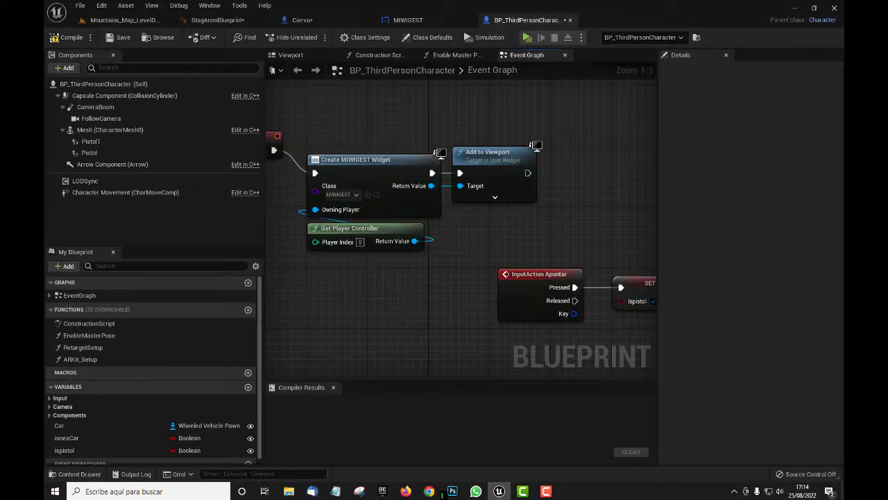
{"action": "scroll", "coordinate": [401, 315], "scroll_direction": "down", "scroll_amount": 3}
{"action": "right_click_drag", "start_coordinate": [401, 316], "coordinate": [433, 310]}
{"action": "left_click_drag", "start_coordinate": [476, 198], "coordinate": [357, 309]}
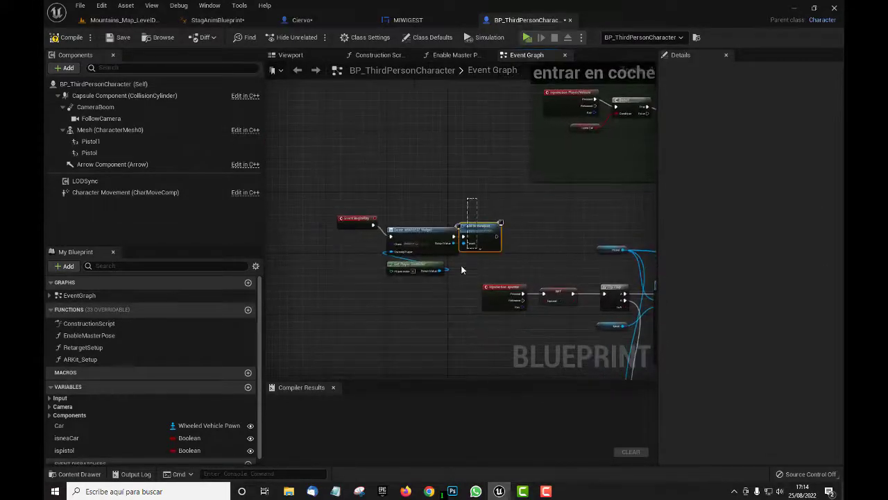
{"action": "left_click_drag", "start_coordinate": [434, 265], "coordinate": [311, 255]}
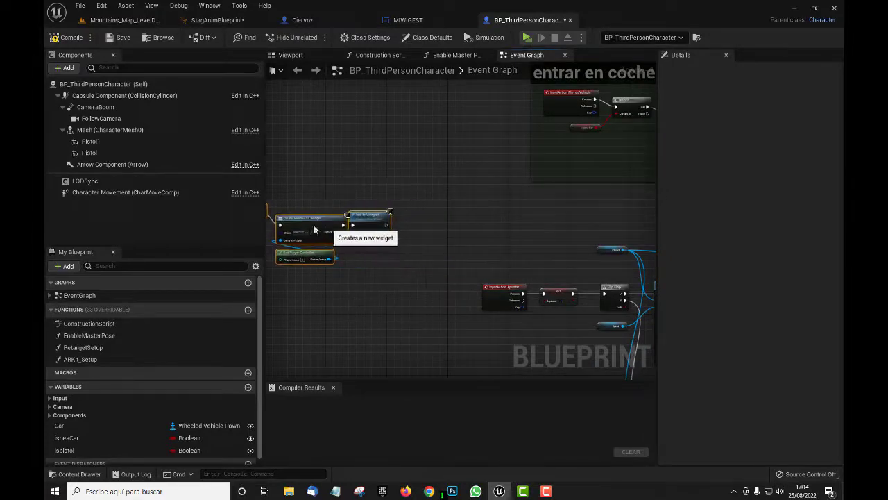
{"action": "right_click_drag", "start_coordinate": [310, 255], "coordinate": [439, 278]}
{"action": "left_click", "coordinate": [404, 334]}
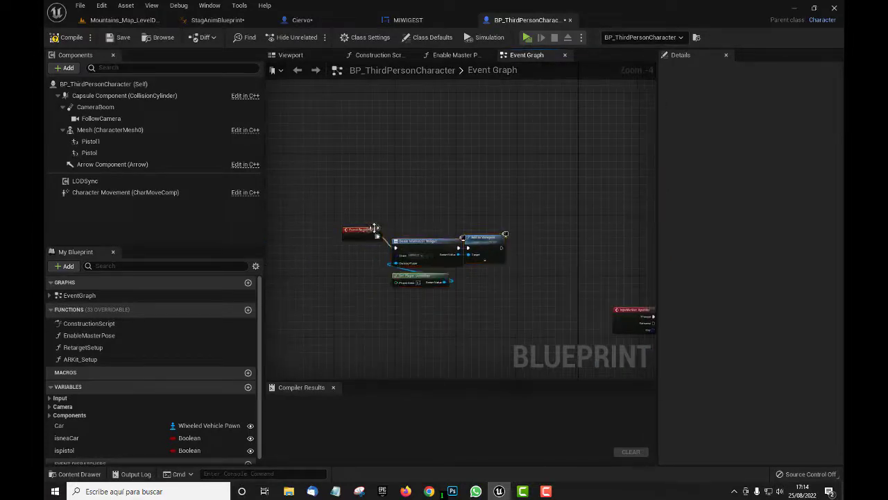
{"action": "left_click_drag", "start_coordinate": [367, 238], "coordinate": [363, 250]}
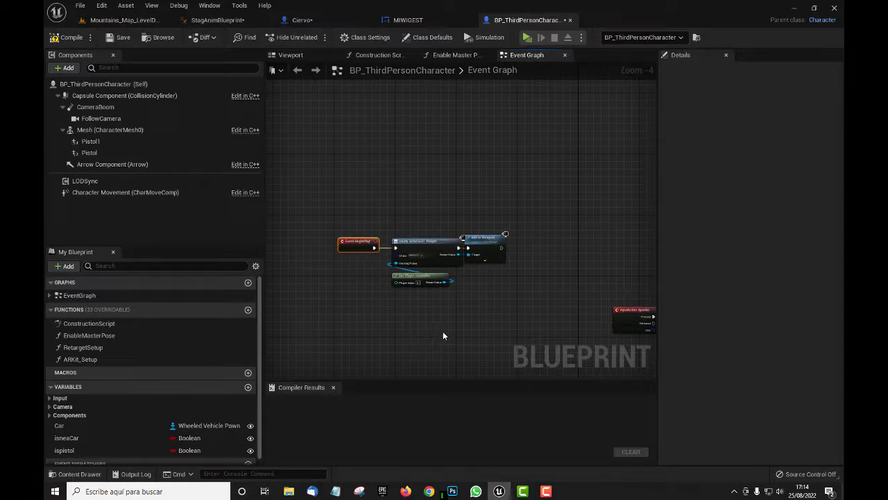
{"action": "scroll", "coordinate": [443, 336], "scroll_direction": "up", "scroll_amount": 3}
{"action": "left_click", "coordinate": [437, 312]}
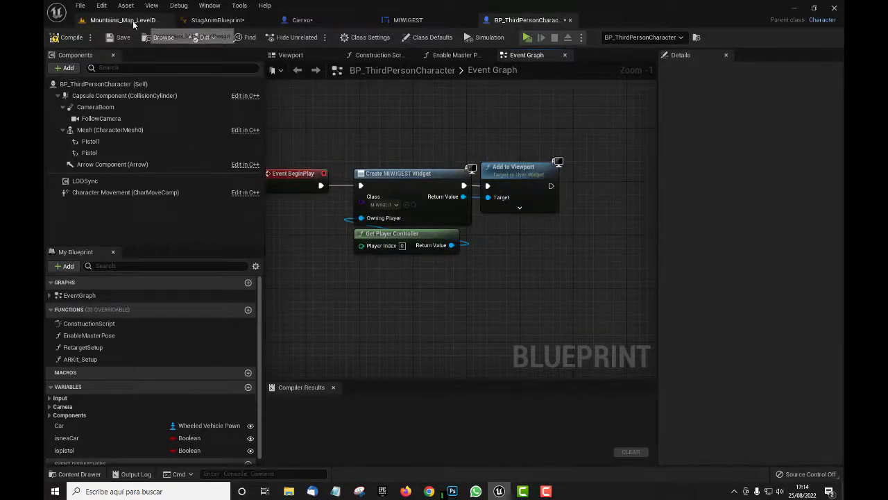
Step: Compile and save BP_ThirdPersonCharacter, then test-play the level running down the road and stop
{"action": "left_click", "coordinate": [68, 37]}
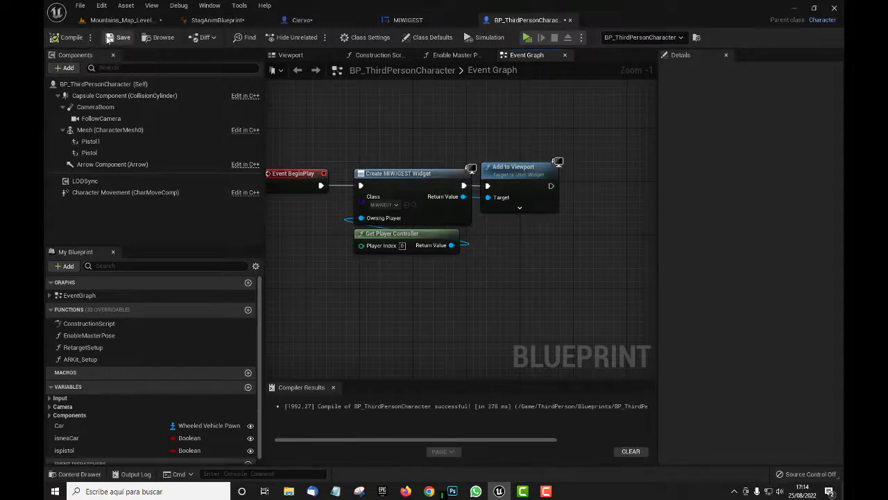
{"action": "left_click", "coordinate": [108, 39]}
{"action": "left_click", "coordinate": [122, 20]}
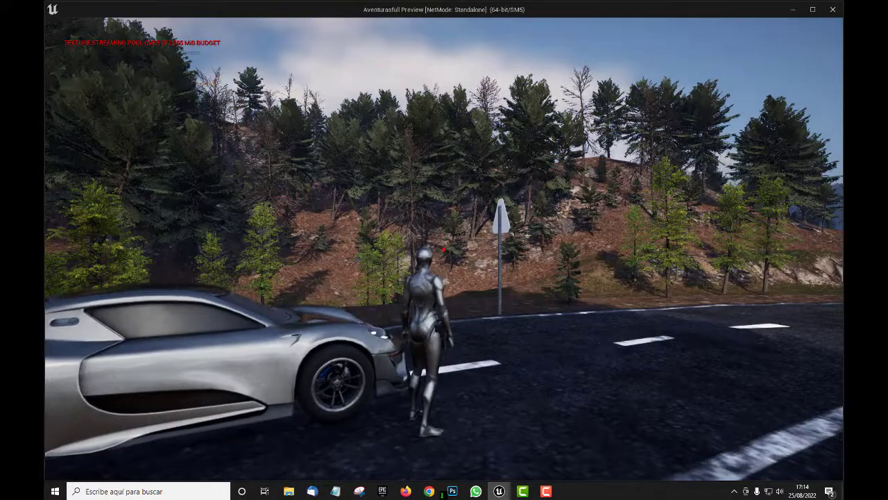
{"action": "key", "text": "w"}
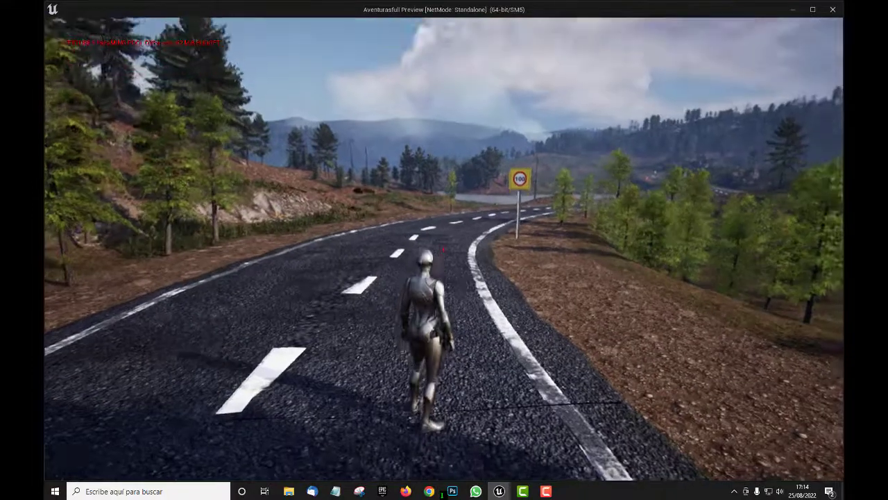
{"action": "key", "text": "w"}
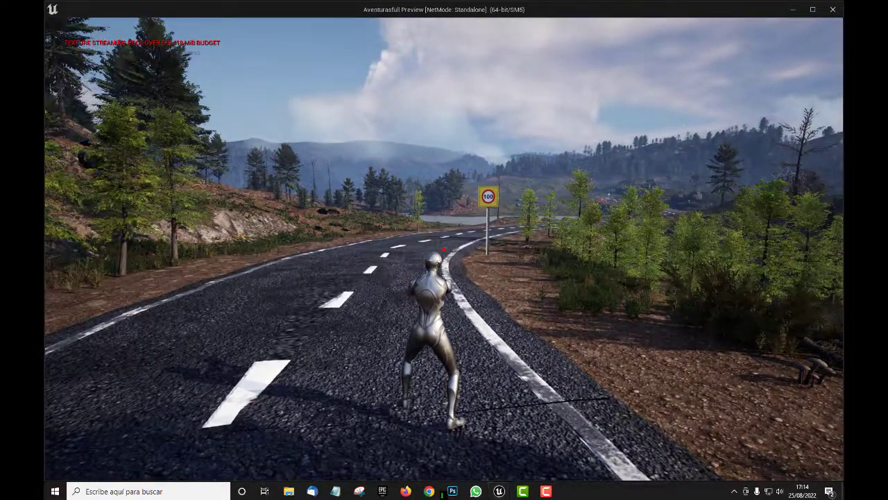
{"action": "key", "text": "Escape"}
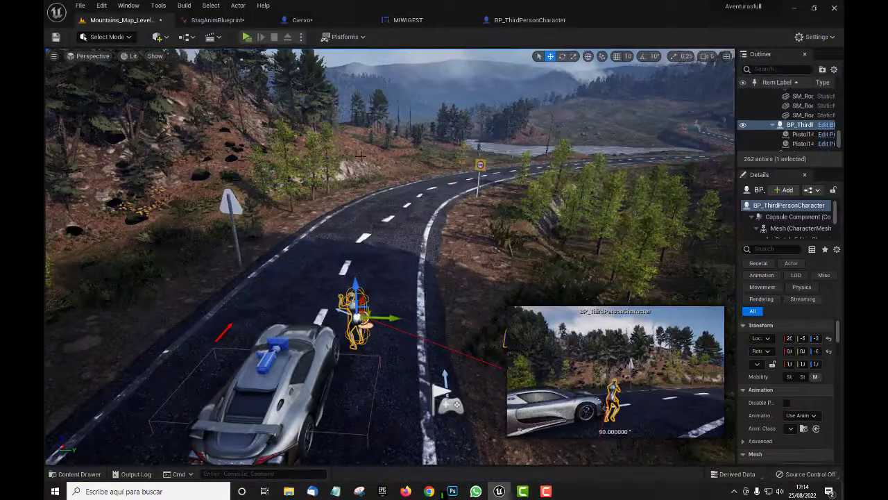
Step: Back in BP_ThirdPersonCharacter's event graph, pan to the Play Montage and Disable Movement nodes
{"action": "left_click", "coordinate": [520, 21]}
{"action": "scroll", "coordinate": [368, 285], "scroll_direction": "down", "scroll_amount": 3}
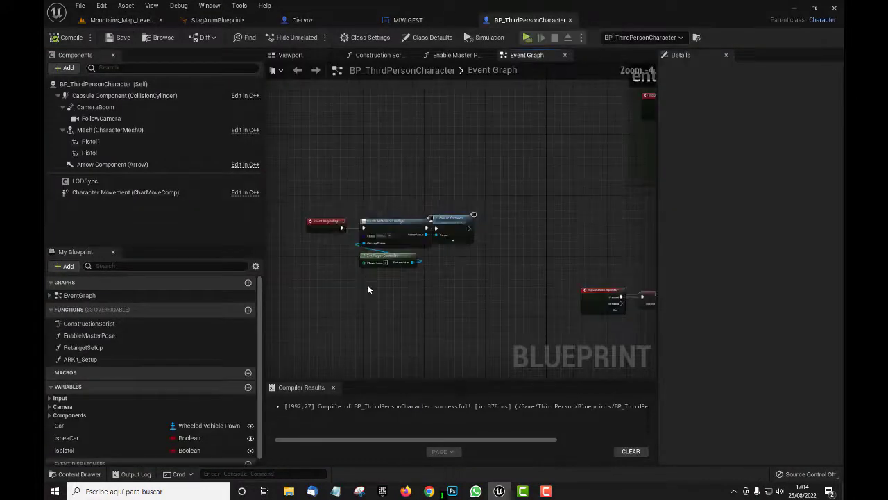
{"action": "scroll", "coordinate": [368, 284], "scroll_direction": "down", "scroll_amount": 4}
{"action": "right_click_drag", "start_coordinate": [483, 240], "coordinate": [345, 203]}
{"action": "scroll", "coordinate": [387, 302], "scroll_direction": "up", "scroll_amount": 1}
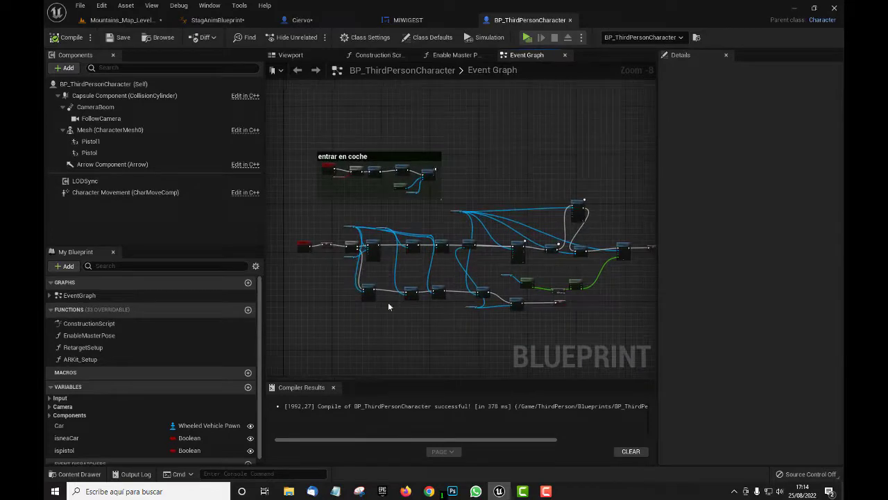
{"action": "scroll", "coordinate": [376, 322], "scroll_direction": "up", "scroll_amount": 2}
{"action": "scroll", "coordinate": [454, 206], "scroll_direction": "up", "scroll_amount": 1}
{"action": "right_click_drag", "start_coordinate": [452, 206], "coordinate": [553, 263]}
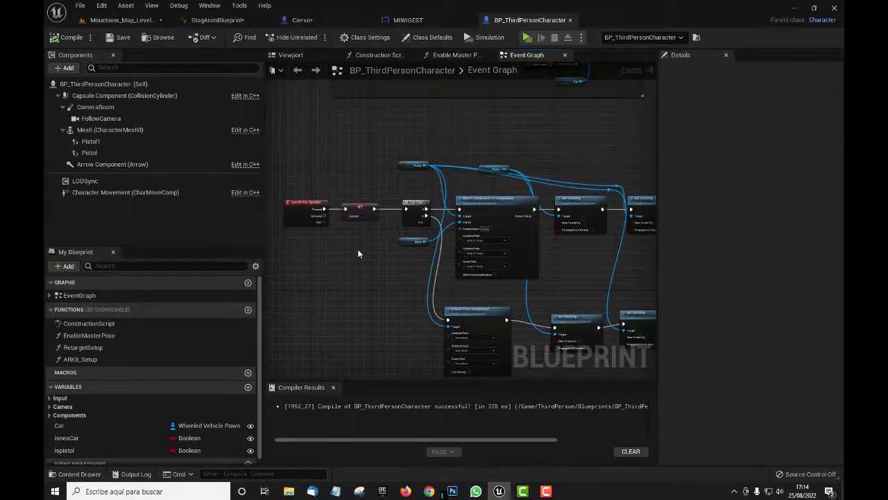
{"action": "right_click_drag", "start_coordinate": [358, 252], "coordinate": [205, 235]}
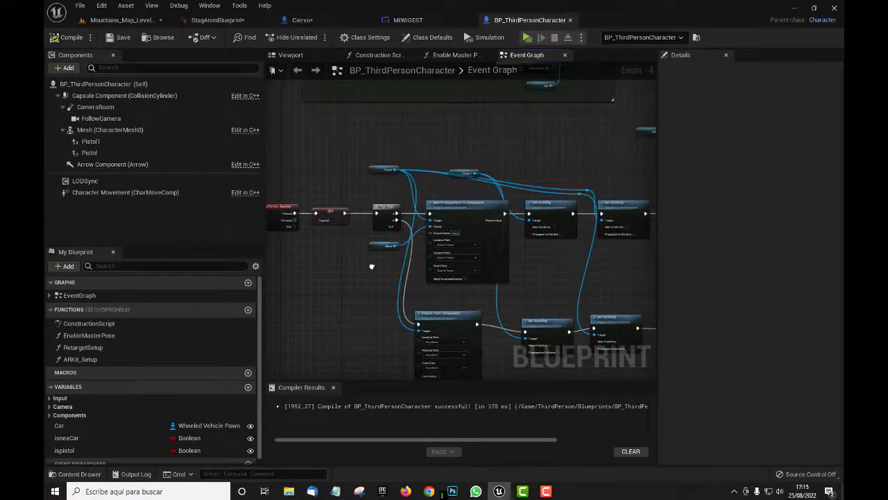
{"action": "right_click_drag", "start_coordinate": [422, 248], "coordinate": [420, 248]}
{"action": "scroll", "coordinate": [514, 246], "scroll_direction": "up", "scroll_amount": 3}
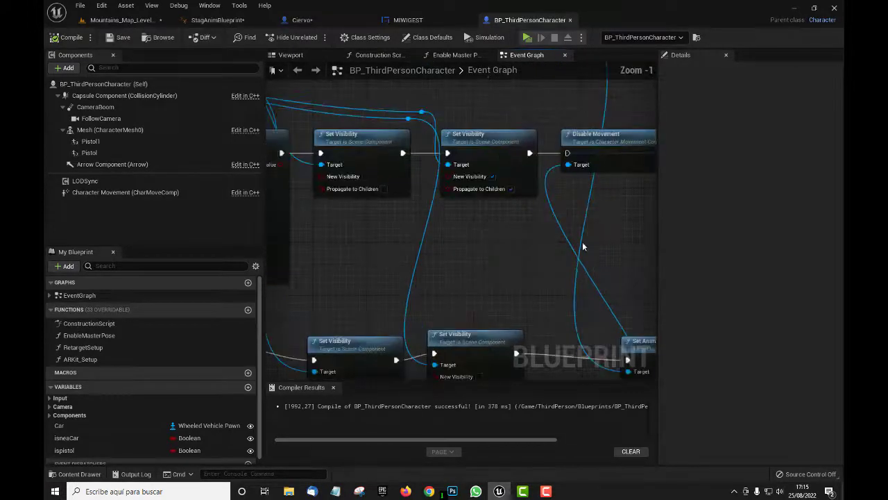
{"action": "right_click_drag", "start_coordinate": [515, 245], "coordinate": [294, 242]}
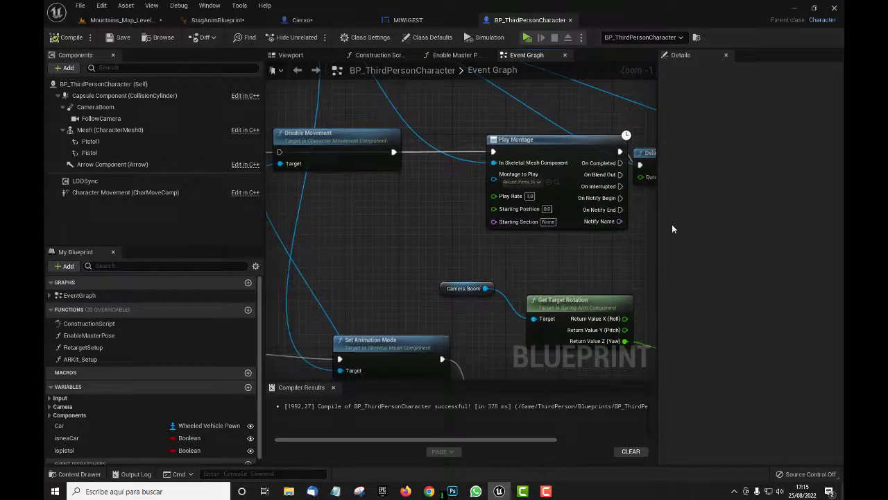
Step: Widen the event graph and pan along to Set World Rotation, then to Play Montage and Delay
{"action": "left_click_drag", "start_coordinate": [658, 228], "coordinate": [832, 244]}
{"action": "scroll", "coordinate": [708, 238], "scroll_direction": "down", "scroll_amount": 2}
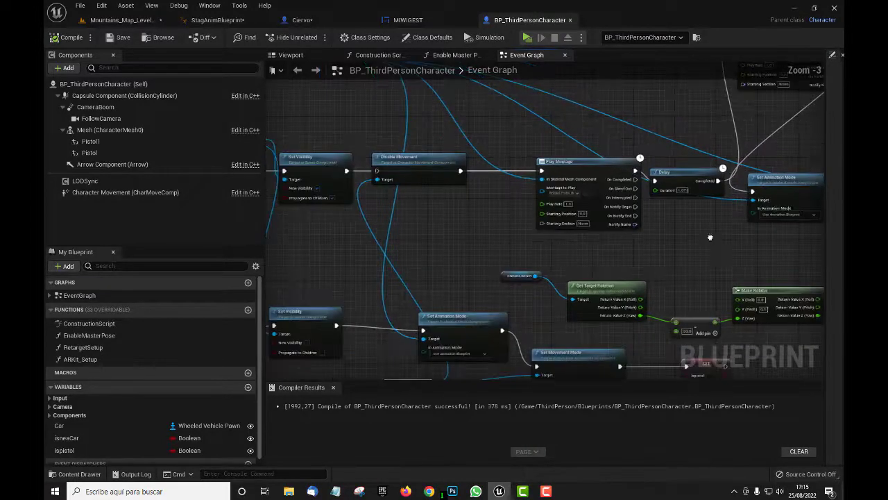
{"action": "right_click_drag", "start_coordinate": [708, 238], "coordinate": [536, 242]}
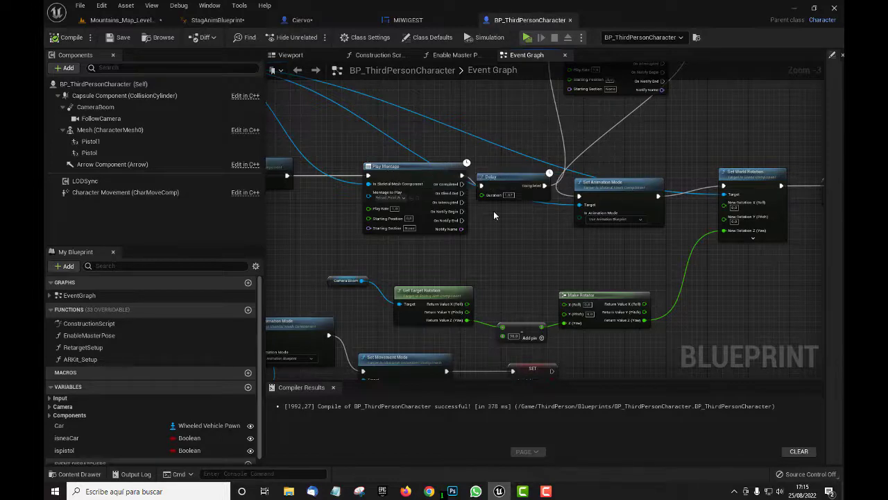
{"action": "scroll", "coordinate": [491, 217], "scroll_direction": "down", "scroll_amount": 1}
{"action": "scroll", "coordinate": [487, 224], "scroll_direction": "up", "scroll_amount": 1}
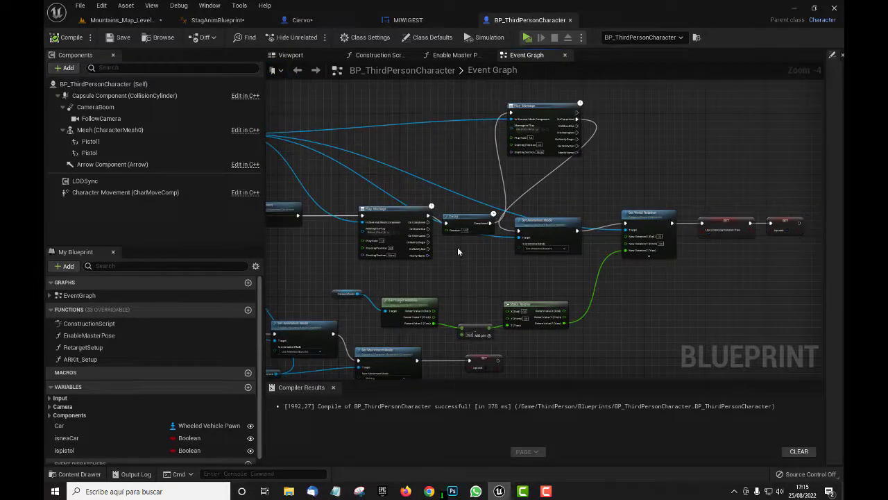
{"action": "scroll", "coordinate": [457, 239], "scroll_direction": "up", "scroll_amount": 1}
{"action": "right_click_drag", "start_coordinate": [455, 238], "coordinate": [436, 320]}
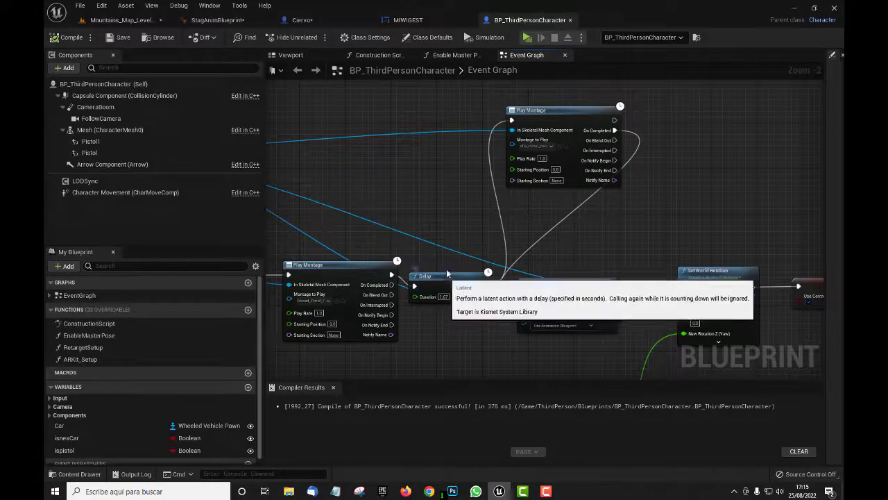
Step: Move the Delay node higher and pan across the montage chain to Set World Rotation
{"action": "mouse_move", "coordinate": [444, 285]}
{"action": "left_mouse_down"}
{"action": "mouse_move", "coordinate": [449, 245]}
{"action": "mouse_move", "coordinate": [449, 256]}
{"action": "left_mouse_up"}
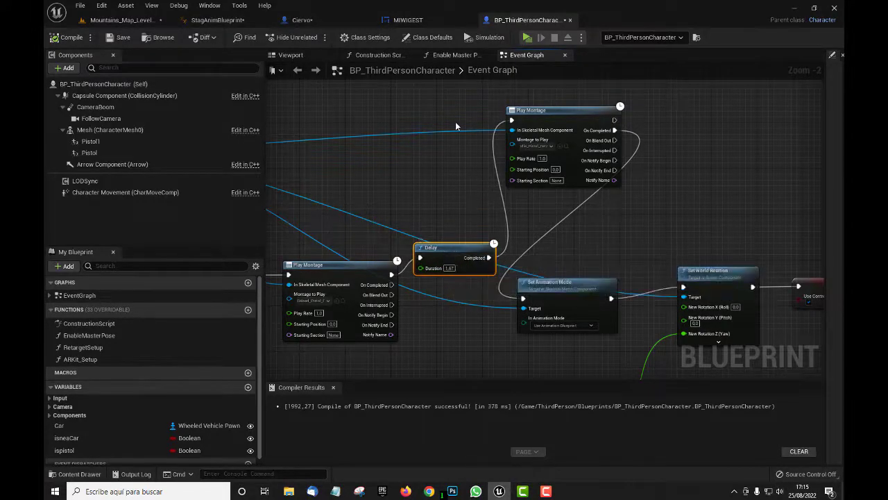
{"action": "right_click_drag", "start_coordinate": [456, 126], "coordinate": [359, 147]}
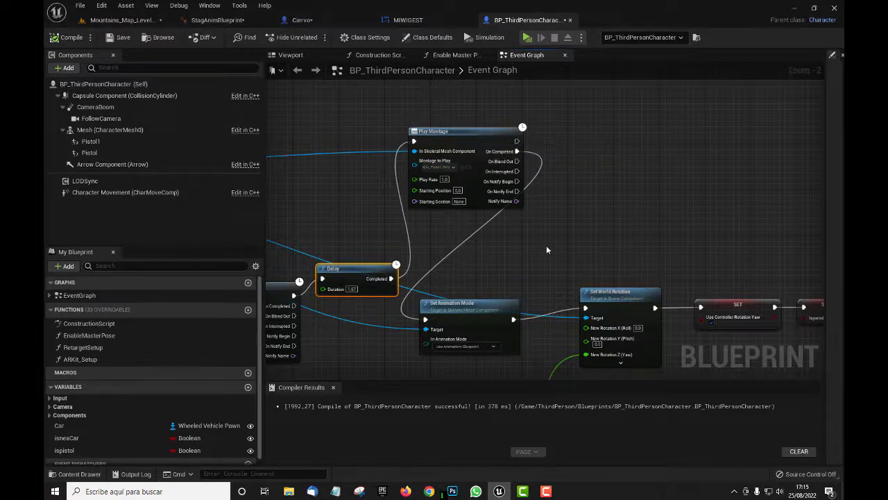
{"action": "right_click_drag", "start_coordinate": [547, 245], "coordinate": [507, 173]}
{"action": "scroll", "coordinate": [506, 172], "scroll_direction": "down", "scroll_amount": 1}
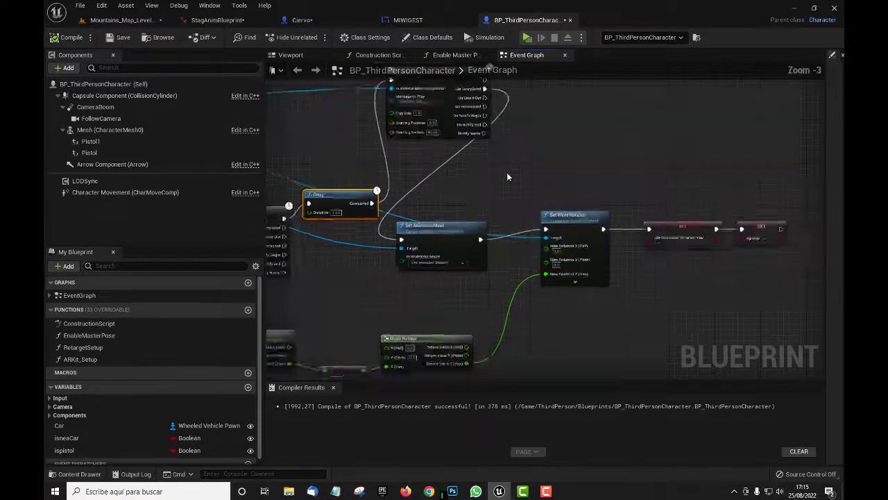
{"action": "scroll", "coordinate": [507, 172], "scroll_direction": "down", "scroll_amount": 1}
{"action": "scroll", "coordinate": [507, 172], "scroll_direction": "down", "scroll_amount": 1}
{"action": "right_click_drag", "start_coordinate": [526, 265], "coordinate": [632, 313]}
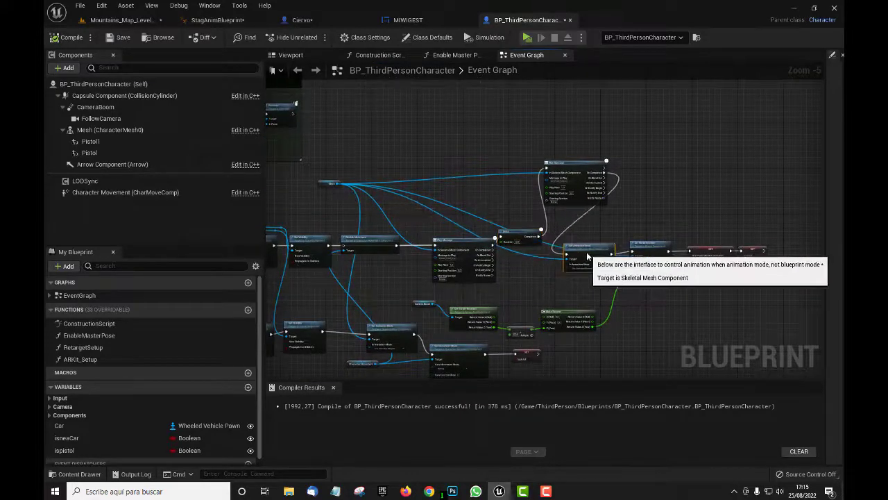
Step: Enlarge the event graph over the left side panels and centre the whole pistol logic
{"action": "right_click_drag", "start_coordinate": [508, 283], "coordinate": [641, 277]}
{"action": "scroll", "coordinate": [642, 276], "scroll_direction": "down", "scroll_amount": 2}
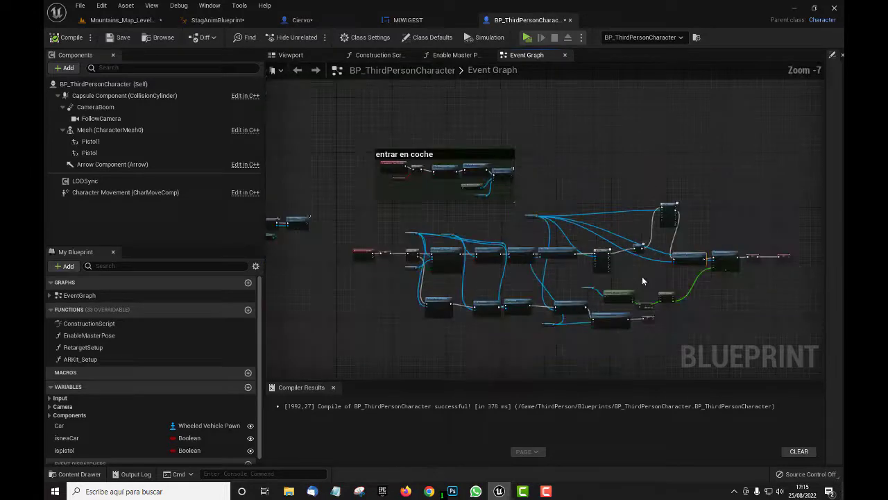
{"action": "scroll", "coordinate": [406, 319], "scroll_direction": "up", "scroll_amount": 1}
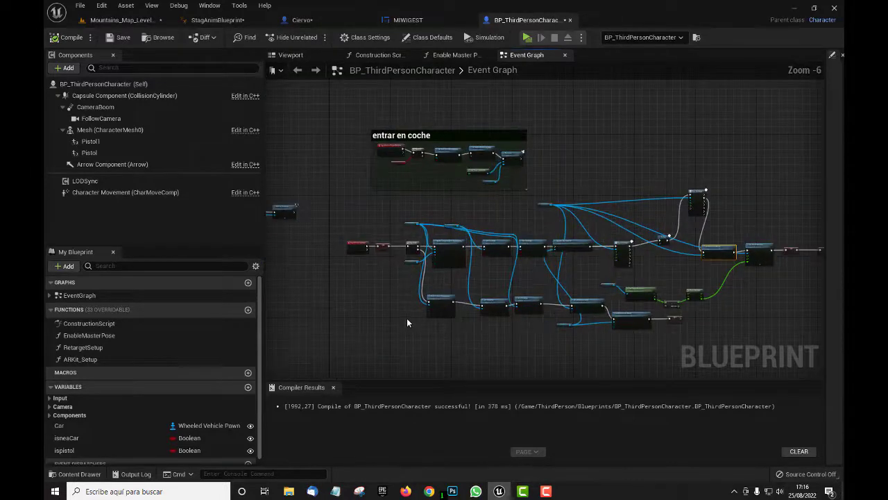
{"action": "scroll", "coordinate": [406, 318], "scroll_direction": "up", "scroll_amount": 2}
{"action": "scroll", "coordinate": [406, 316], "scroll_direction": "up", "scroll_amount": 2}
{"action": "scroll", "coordinate": [381, 264], "scroll_direction": "down", "scroll_amount": 3}
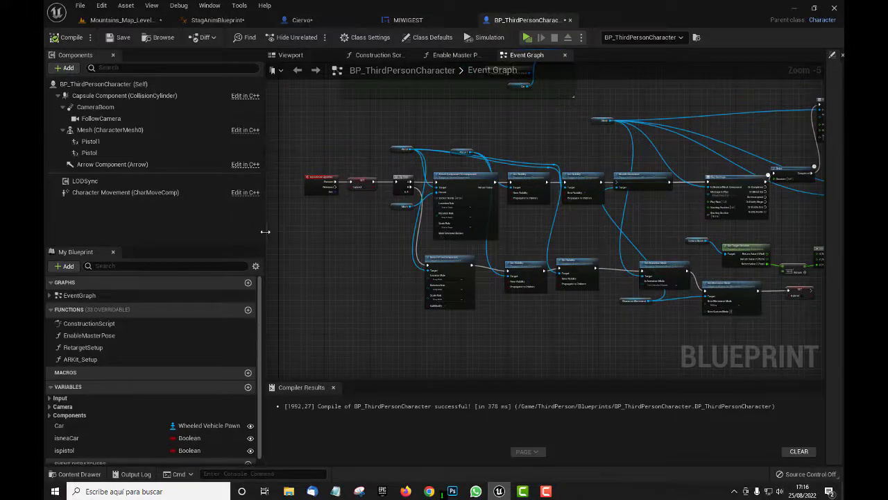
{"action": "left_click_drag", "start_coordinate": [265, 231], "coordinate": [79, 236]}
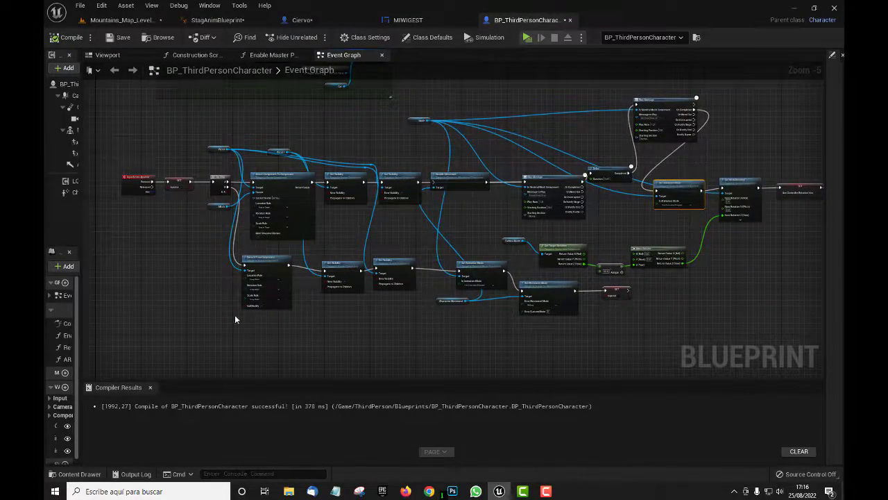
{"action": "mouse_move", "coordinate": [347, 327]}
{"action": "right_mouse_down"}
{"action": "mouse_move", "coordinate": [382, 340]}
{"action": "mouse_move", "coordinate": [477, 345]}
{"action": "right_mouse_up"}
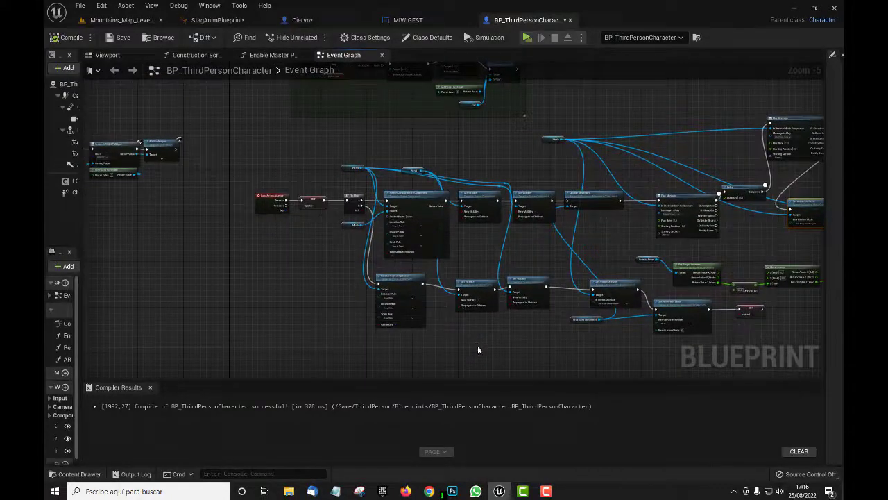
Step: Nudge the Pistol and Pistol 1 getters, and tuck Detach From Component under Attach Component To Component
{"action": "right_click", "coordinate": [477, 350]}
{"action": "scroll", "coordinate": [477, 349], "scroll_direction": "up", "scroll_amount": 3}
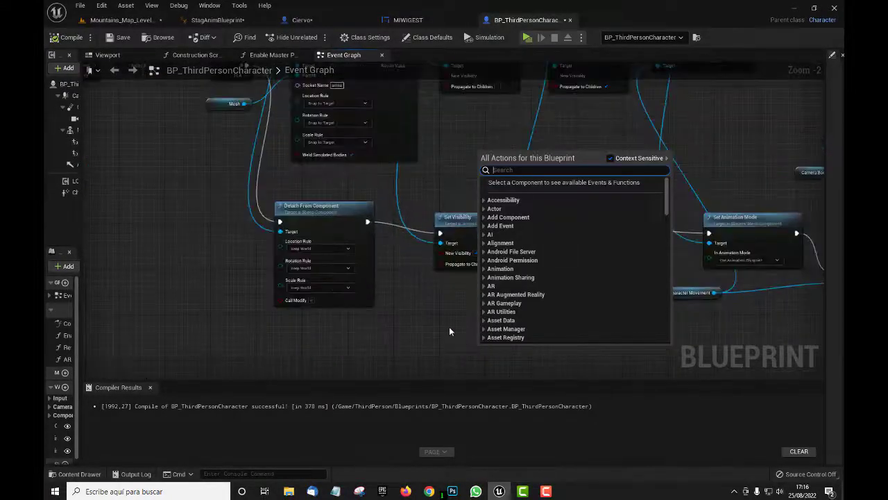
{"action": "scroll", "coordinate": [449, 331], "scroll_direction": "down", "scroll_amount": 1}
{"action": "right_click_drag", "start_coordinate": [449, 331], "coordinate": [453, 393]}
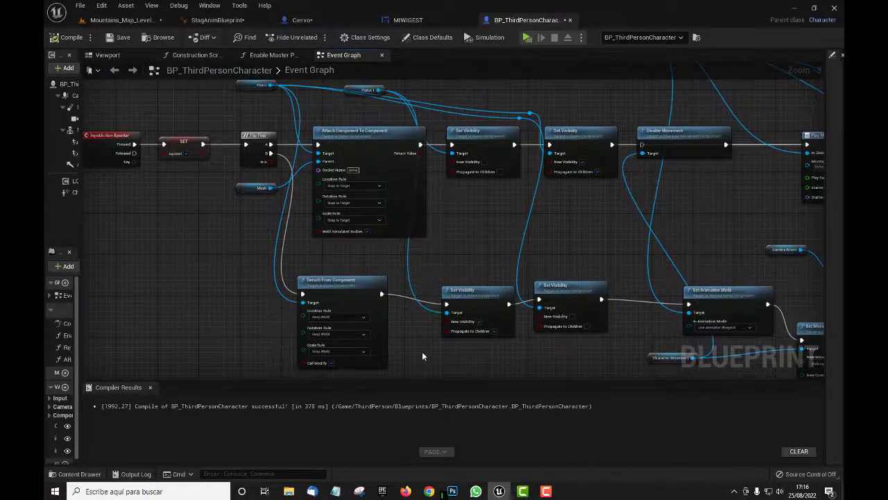
{"action": "right_click_drag", "start_coordinate": [422, 351], "coordinate": [439, 365]}
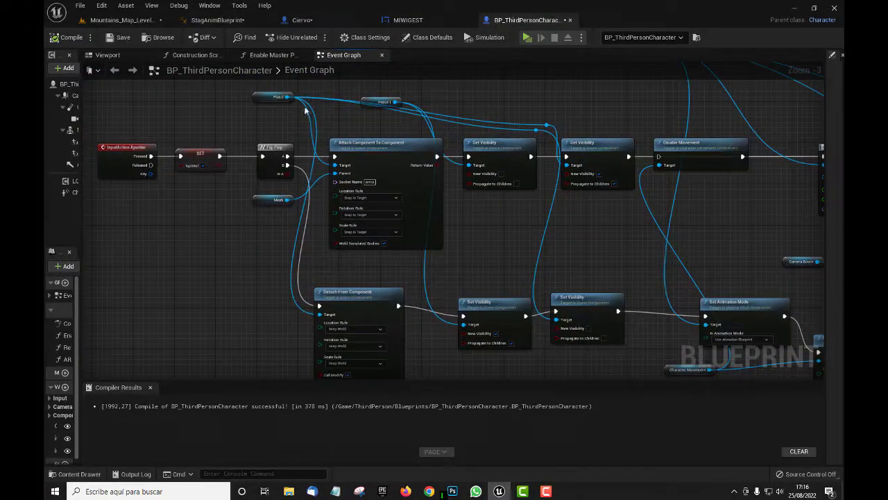
{"action": "left_click_drag", "start_coordinate": [268, 95], "coordinate": [262, 119]}
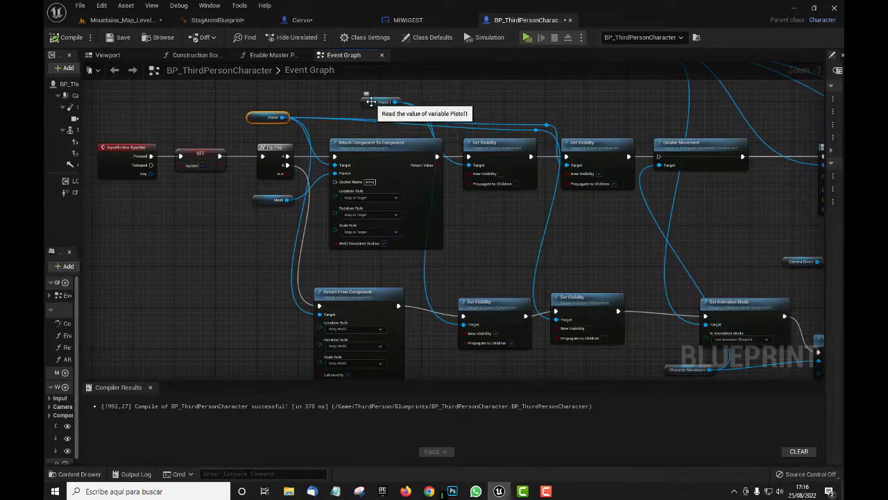
{"action": "mouse_move", "coordinate": [376, 105]}
{"action": "left_mouse_down"}
{"action": "mouse_move", "coordinate": [372, 118]}
{"action": "mouse_move", "coordinate": [401, 118]}
{"action": "mouse_move", "coordinate": [394, 112]}
{"action": "left_mouse_up"}
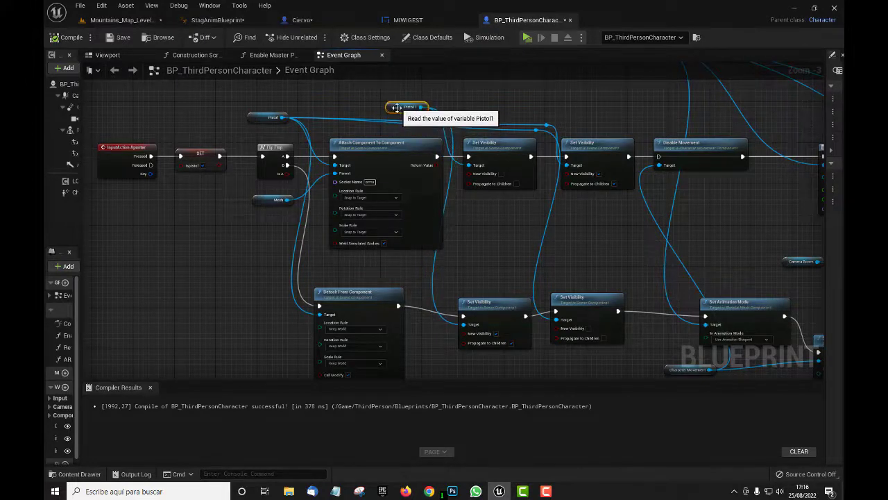
{"action": "right_click_drag", "start_coordinate": [494, 247], "coordinate": [507, 239]}
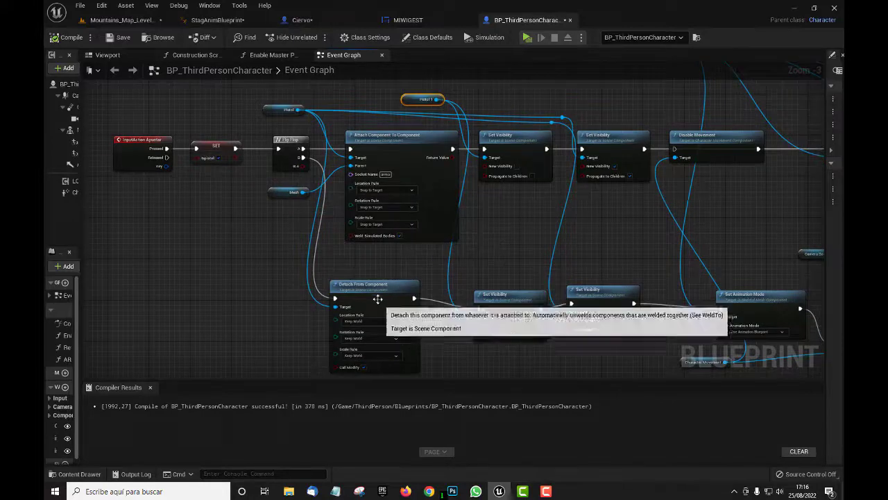
{"action": "left_click_drag", "start_coordinate": [377, 300], "coordinate": [393, 270]}
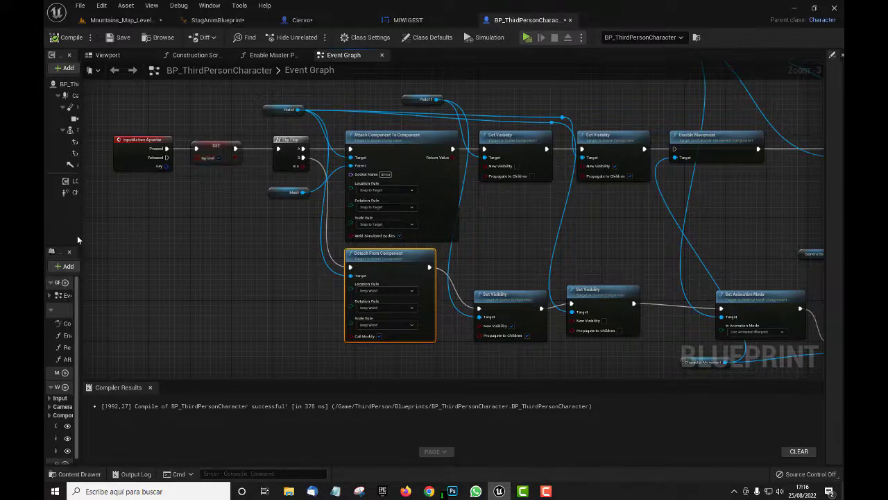
{"action": "left_click_drag", "start_coordinate": [84, 233], "coordinate": [170, 239]}
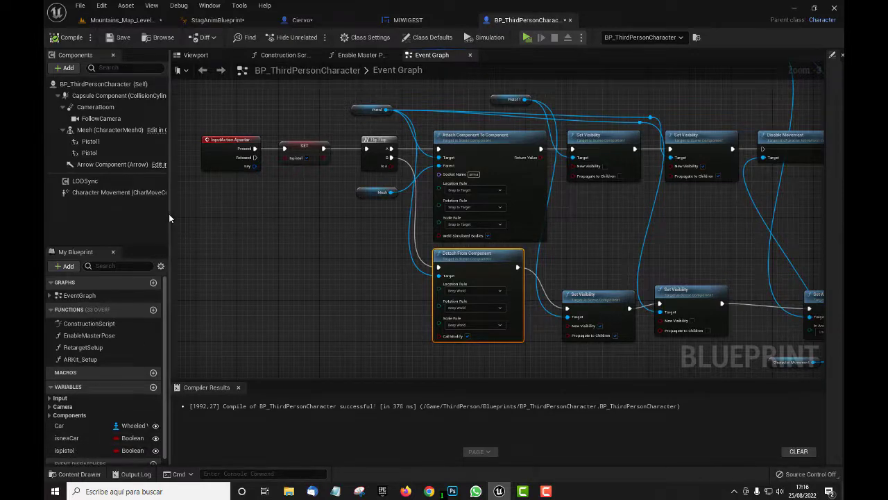
Step: Enlarge the graph area and move the Mesh getter node down slightly
{"action": "left_click_drag", "start_coordinate": [168, 219], "coordinate": [89, 212]}
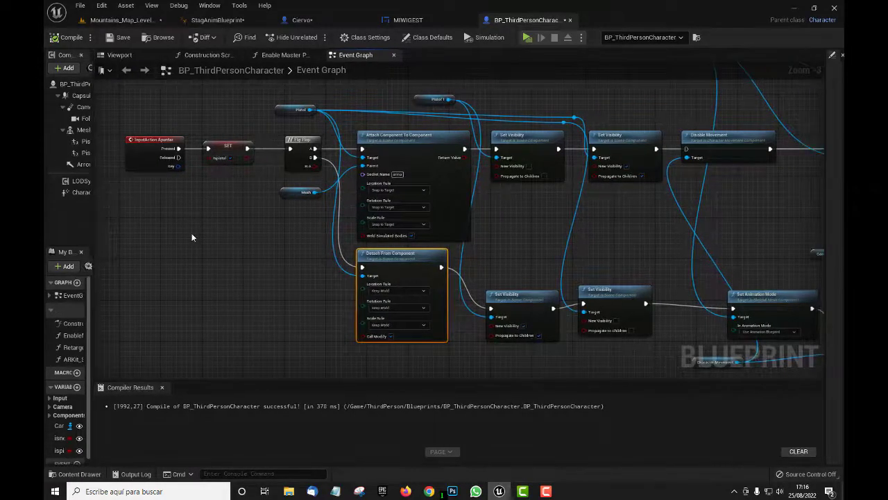
{"action": "right_click_drag", "start_coordinate": [193, 238], "coordinate": [203, 266]}
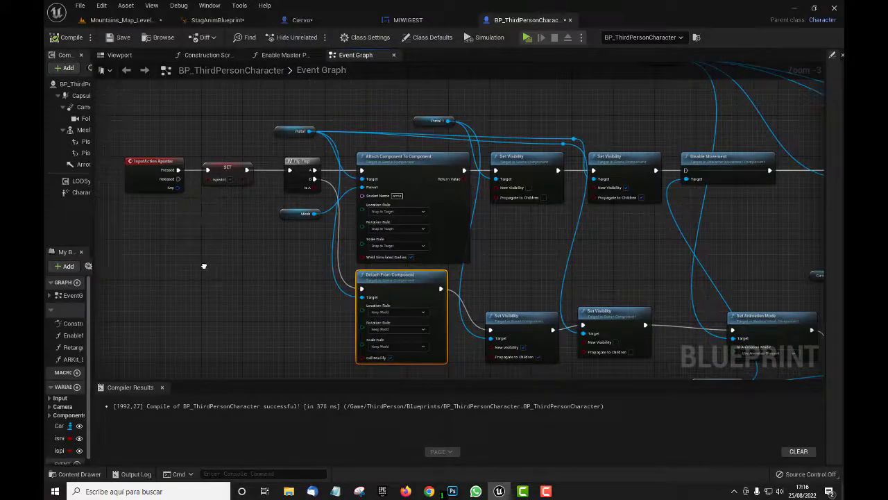
{"action": "scroll", "coordinate": [203, 267], "scroll_direction": "down", "scroll_amount": 1}
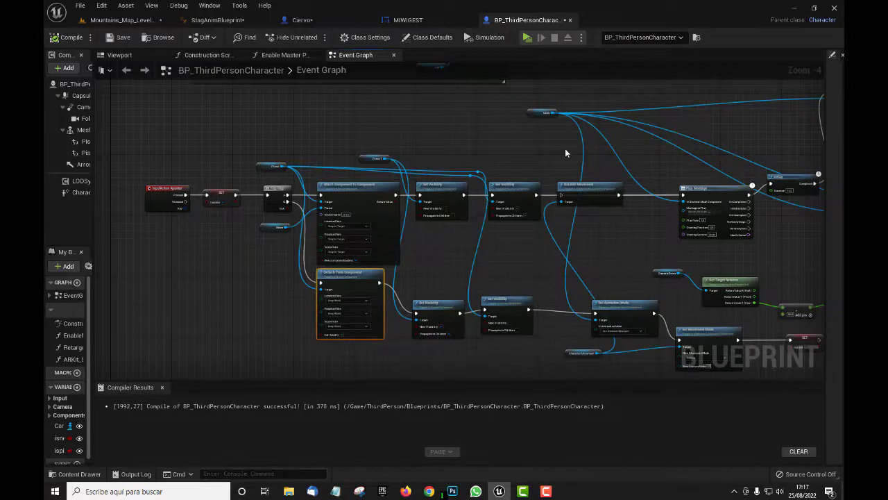
{"action": "left_click_drag", "start_coordinate": [536, 117], "coordinate": [535, 145]}
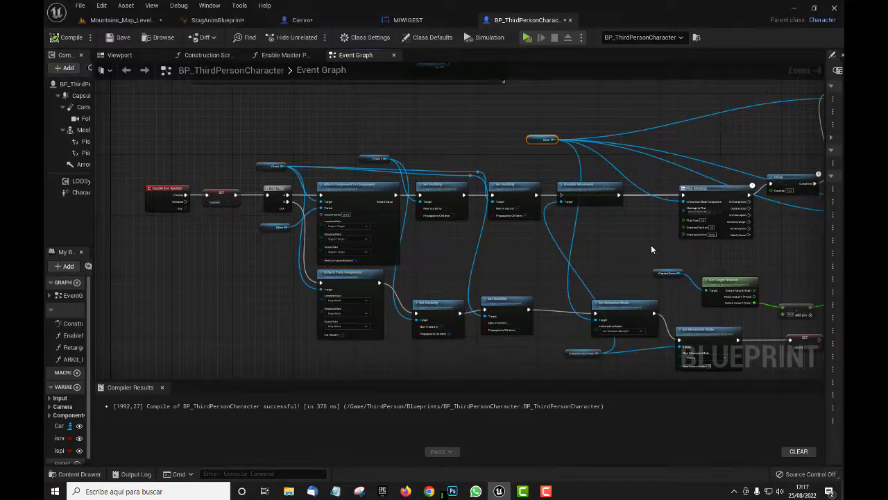
Step: Line up Make Rotator, Subtraction, Get Target Rotation and the Camera Boom getter beside Set World Rotation
{"action": "right_click_drag", "start_coordinate": [651, 246], "coordinate": [359, 251]}
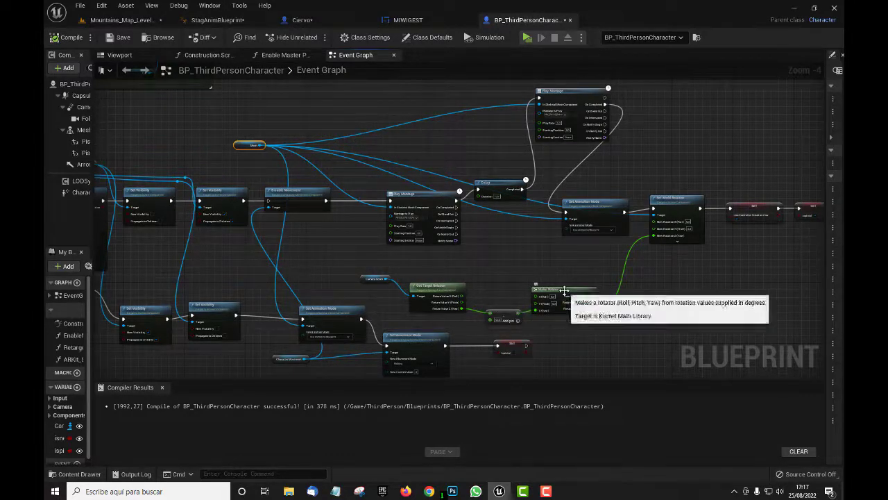
{"action": "left_click_drag", "start_coordinate": [567, 293], "coordinate": [578, 259]}
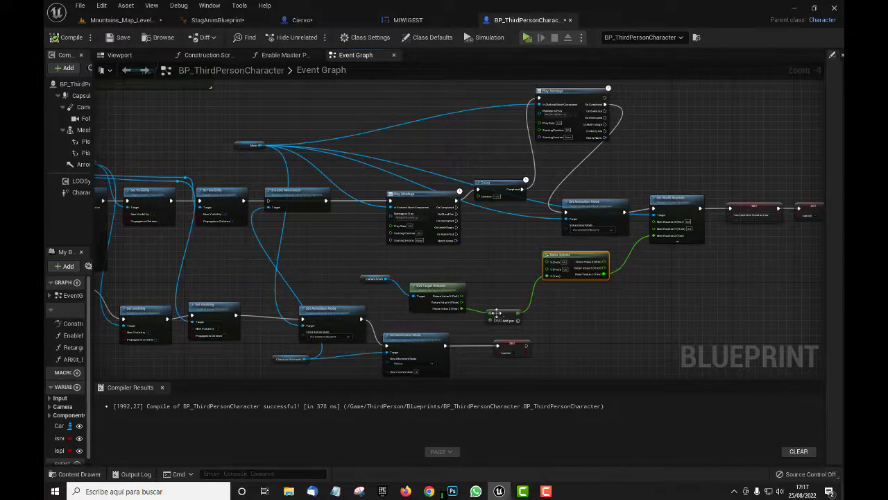
{"action": "left_click_drag", "start_coordinate": [497, 313], "coordinate": [507, 276]}
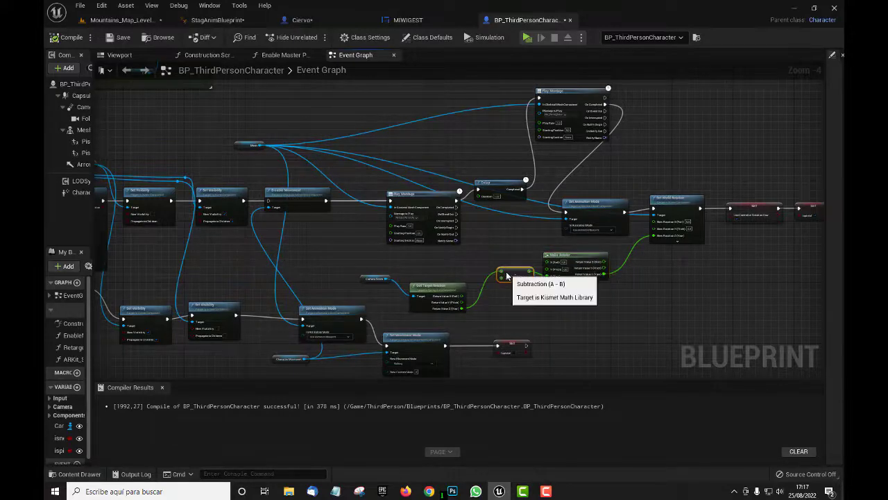
{"action": "left_click_drag", "start_coordinate": [451, 289], "coordinate": [460, 270]}
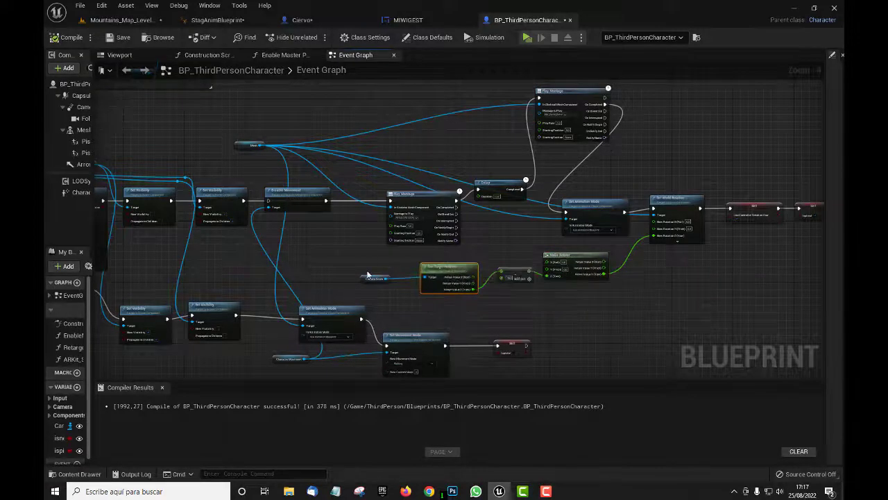
{"action": "left_click_drag", "start_coordinate": [362, 277], "coordinate": [383, 283]}
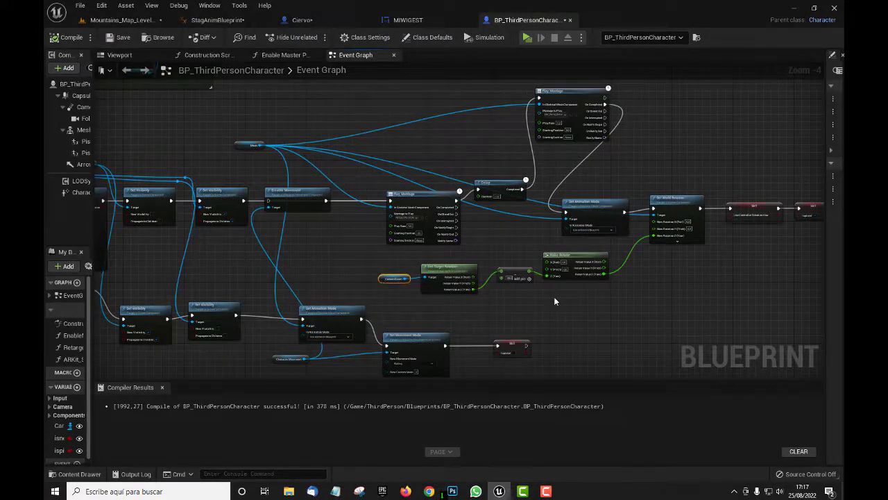
Step: Group Set Movement Mode, Character Movement and SET ispistol, wiring Character Movement into Set Movement Mode's target
{"action": "right_click_drag", "start_coordinate": [554, 299], "coordinate": [567, 267]}
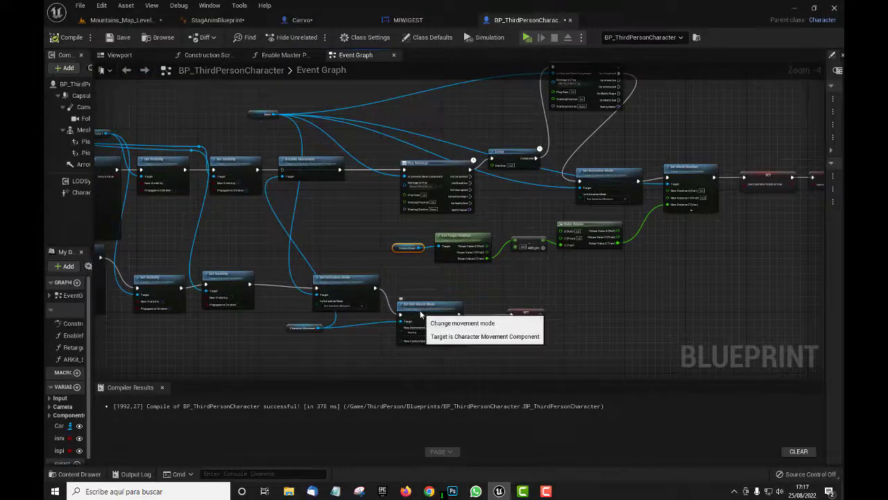
{"action": "left_click_drag", "start_coordinate": [411, 325], "coordinate": [409, 306]}
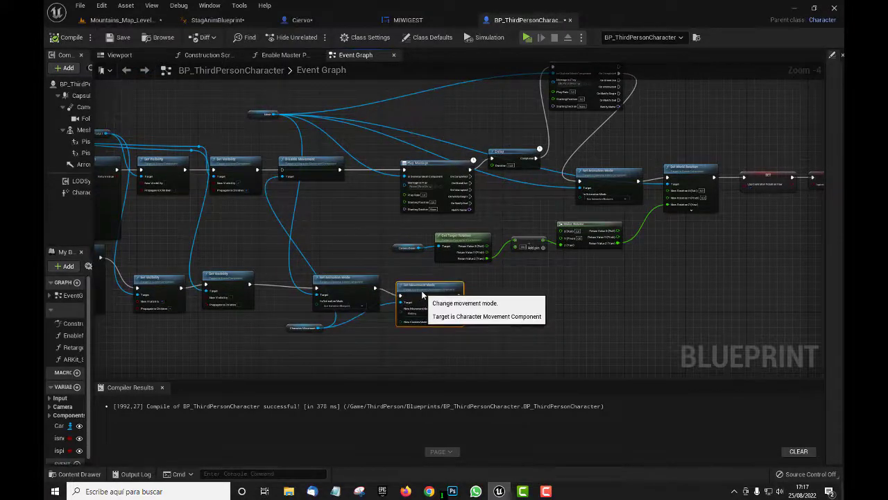
{"action": "left_click_drag", "start_coordinate": [288, 332], "coordinate": [264, 330]}
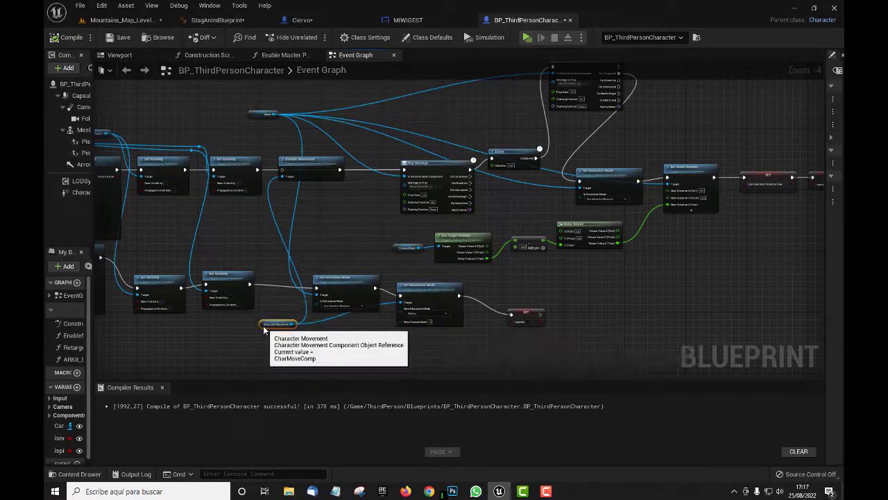
{"action": "left_click", "coordinate": [342, 315]}
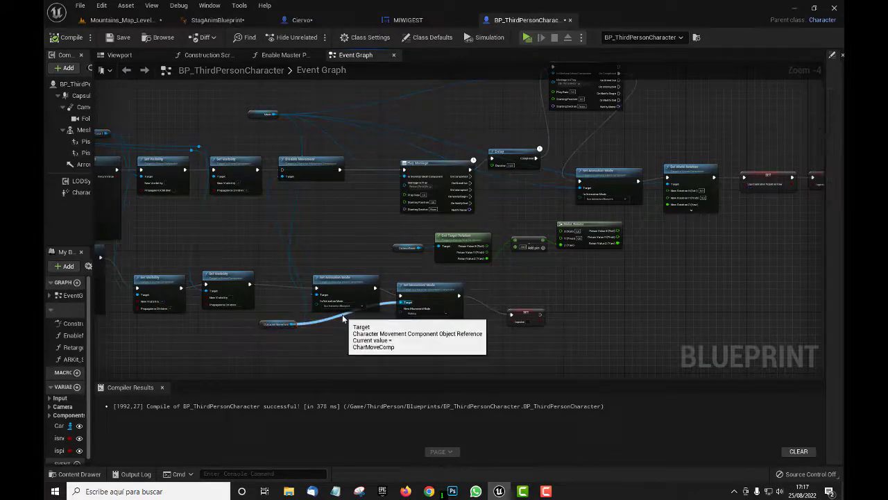
{"action": "left_click_drag", "start_coordinate": [342, 314], "coordinate": [375, 331]}
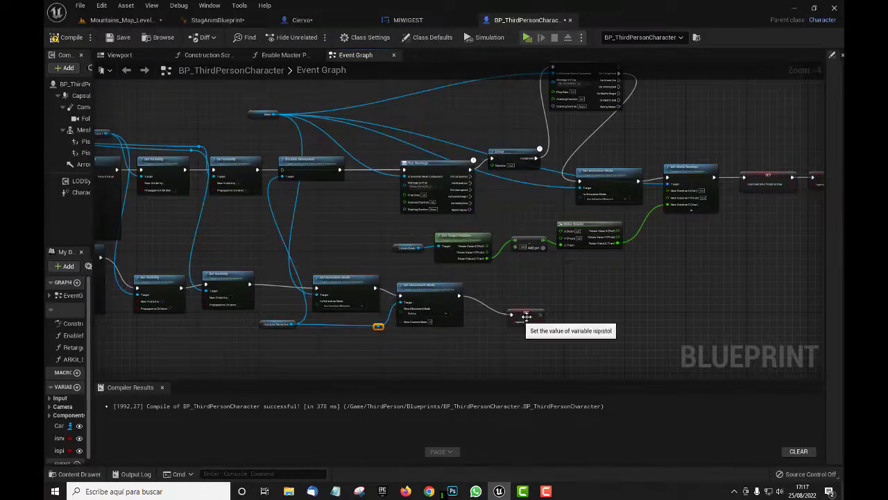
{"action": "left_click_drag", "start_coordinate": [533, 318], "coordinate": [510, 298]}
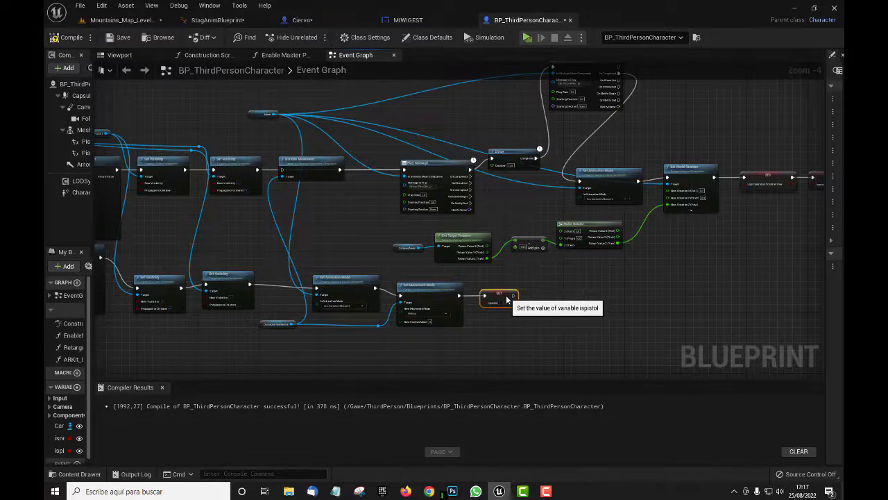
{"action": "right_click_drag", "start_coordinate": [613, 291], "coordinate": [490, 323]}
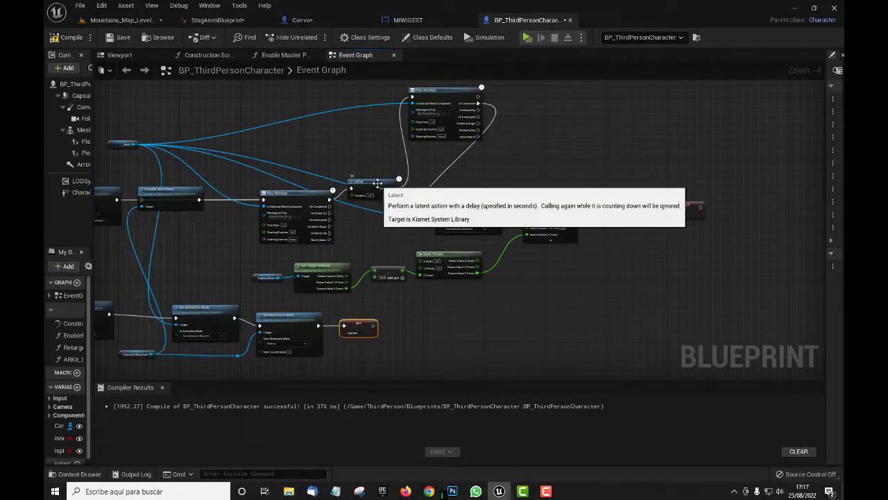
Step: Align the Delay node, reposition the Mesh-wire reroute point, and lower the Mesh getter
{"action": "left_click_drag", "start_coordinate": [379, 188], "coordinate": [375, 203]}
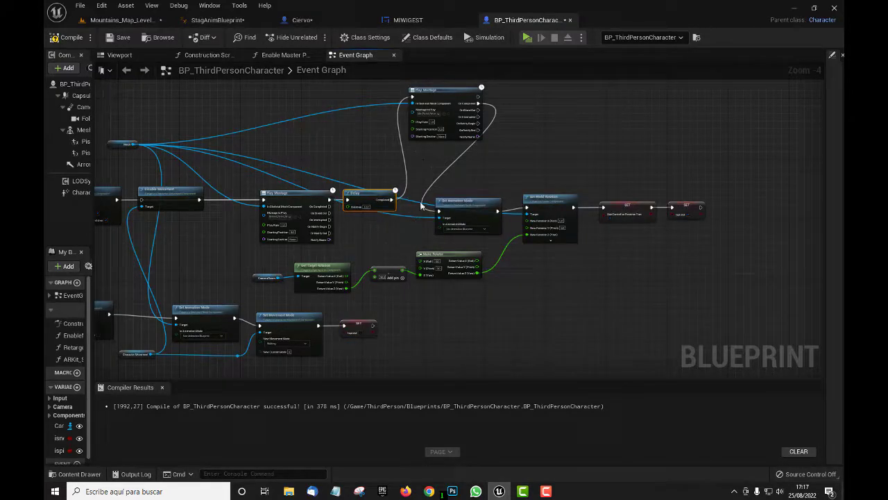
{"action": "left_click", "coordinate": [516, 218]}
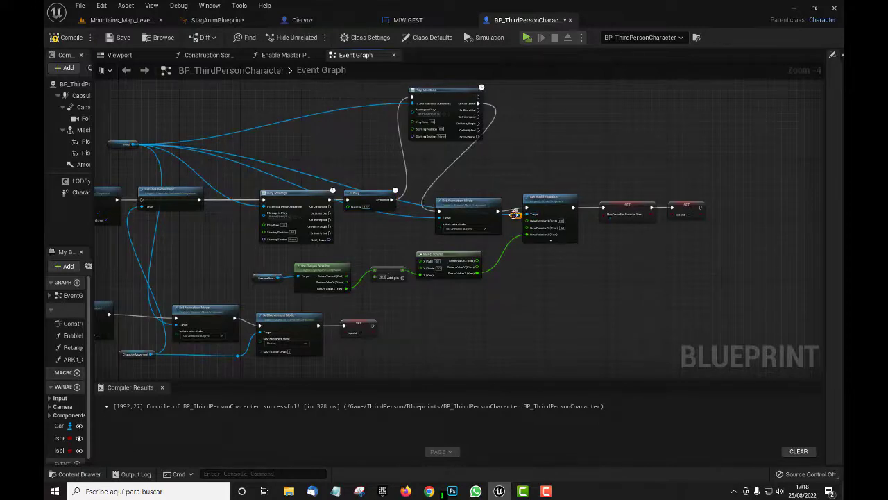
{"action": "left_click_drag", "start_coordinate": [514, 218], "coordinate": [514, 155]}
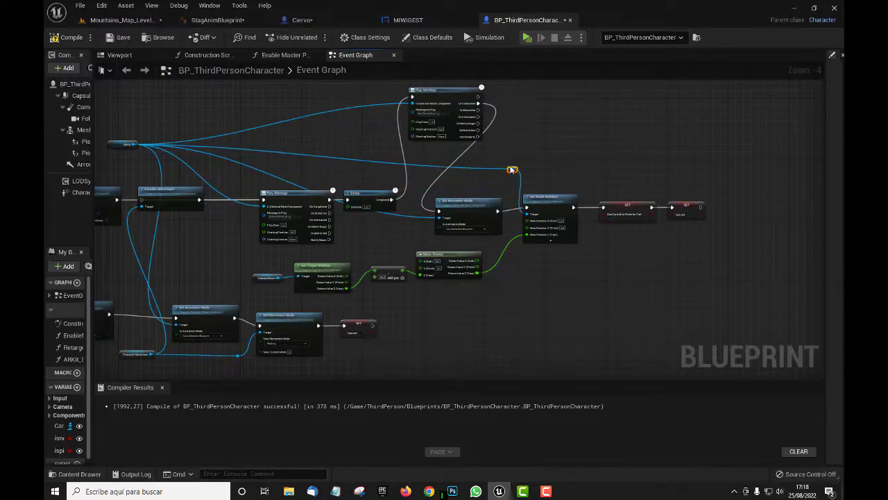
{"action": "left_click_drag", "start_coordinate": [514, 154], "coordinate": [514, 169]}
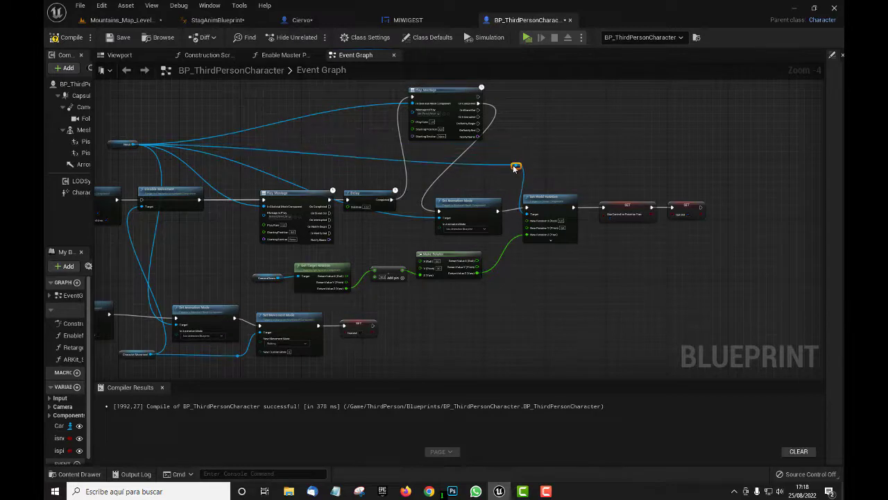
{"action": "left_click_drag", "start_coordinate": [120, 143], "coordinate": [118, 164]}
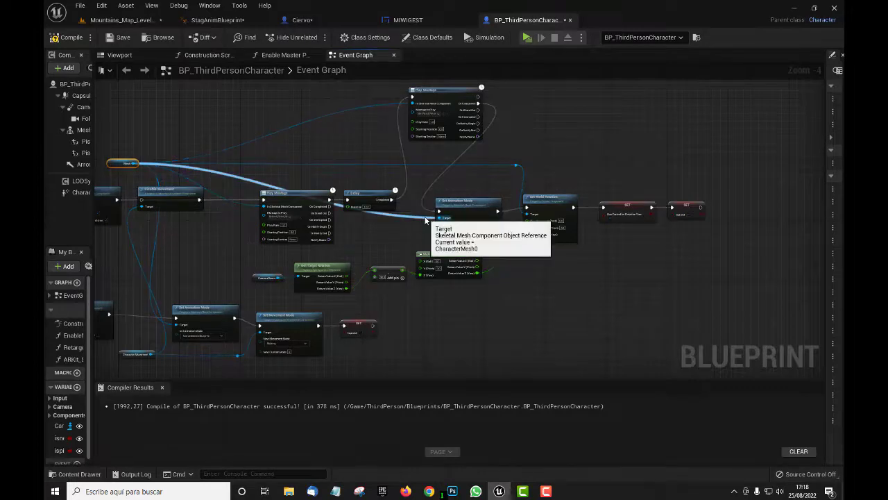
Step: Add two reroute knots on the Mesh wires and place them above the Play Montage nodes
{"action": "double_click", "coordinate": [424, 216]}
{"action": "left_click_drag", "start_coordinate": [422, 217], "coordinate": [419, 163]}
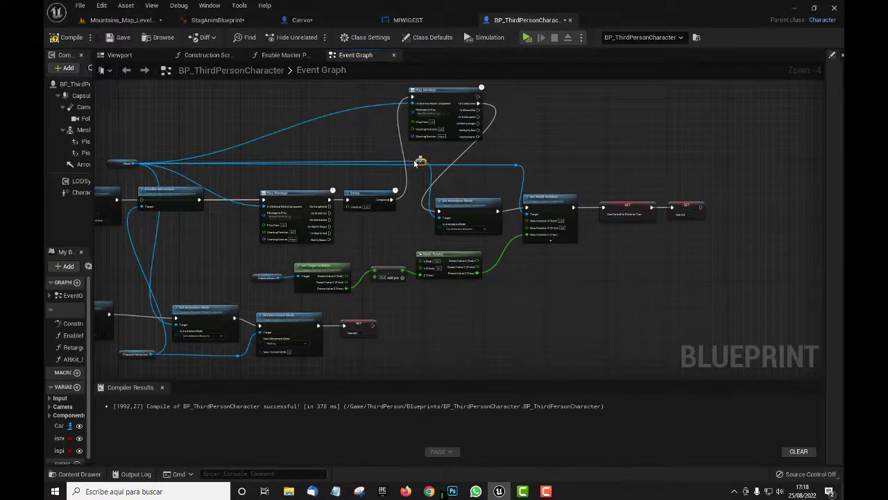
{"action": "double_click", "coordinate": [390, 104]}
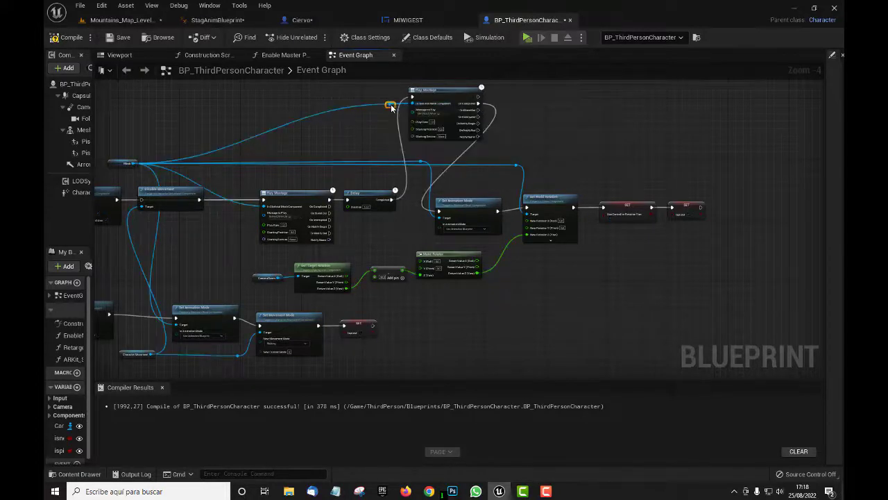
{"action": "left_click_drag", "start_coordinate": [391, 104], "coordinate": [388, 161]}
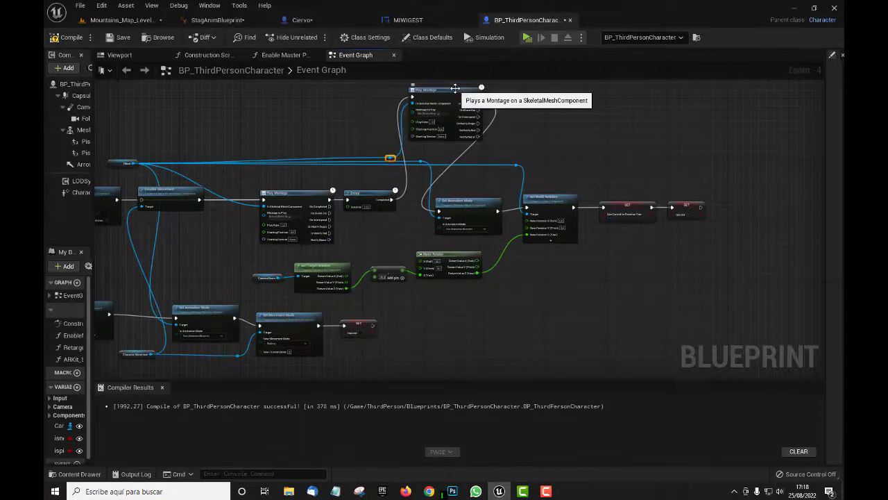
{"action": "mouse_move", "coordinate": [571, 285]}
{"action": "right_mouse_down"}
{"action": "mouse_move", "coordinate": [585, 281]}
{"action": "mouse_move", "coordinate": [495, 290]}
{"action": "right_mouse_up"}
{"action": "scroll", "coordinate": [587, 284], "scroll_direction": "down", "scroll_amount": 2}
{"action": "scroll", "coordinate": [495, 294], "scroll_direction": "down", "scroll_amount": 1}
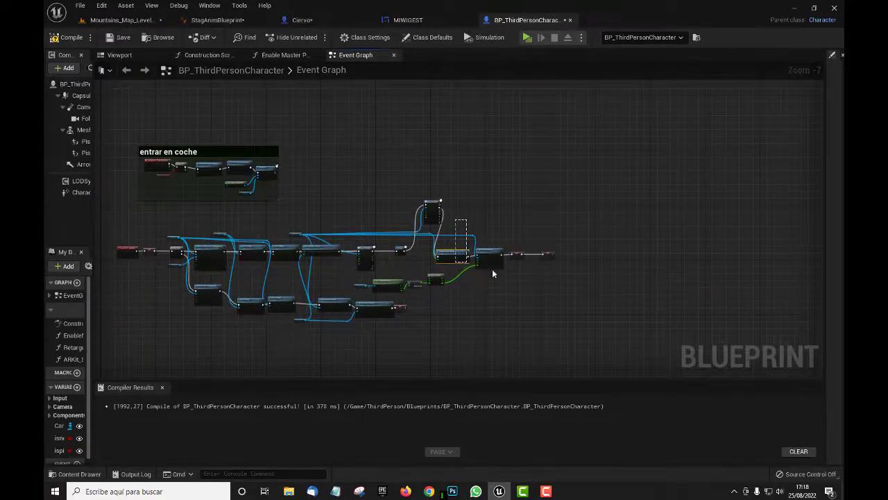
Step: Shift the right-hand node chain slightly to the right
{"action": "left_click_drag", "start_coordinate": [465, 219], "coordinate": [560, 278]}
{"action": "left_click_drag", "start_coordinate": [492, 258], "coordinate": [507, 260]}
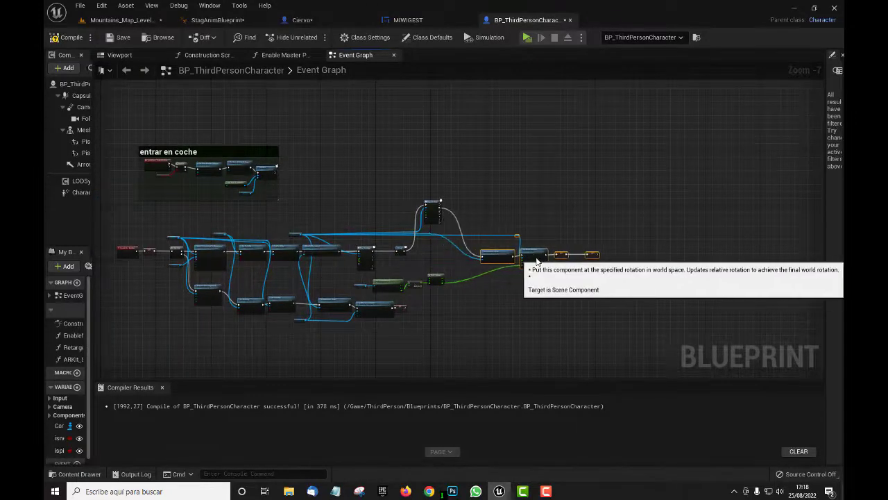
{"action": "scroll", "coordinate": [481, 294], "scroll_direction": "up", "scroll_amount": 4}
{"action": "scroll", "coordinate": [480, 291], "scroll_direction": "down", "scroll_amount": 1}
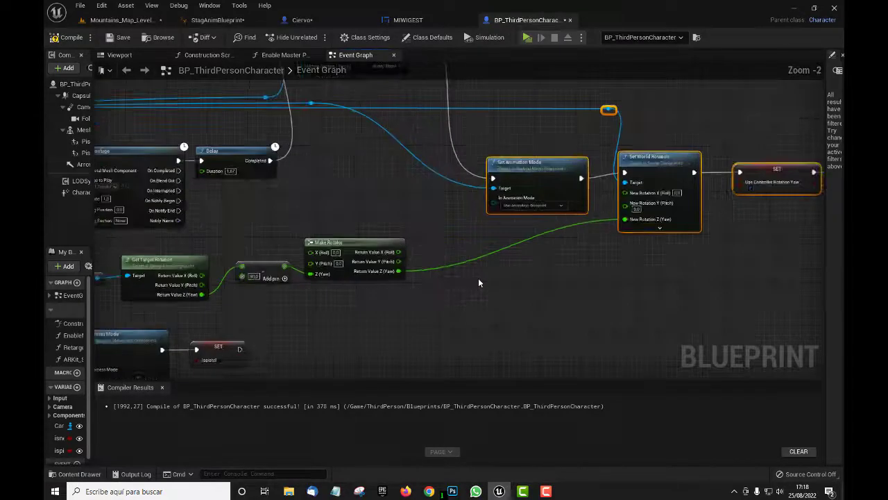
{"action": "scroll", "coordinate": [506, 332], "scroll_direction": "down", "scroll_amount": 1}
{"action": "right_click_drag", "start_coordinate": [505, 332], "coordinate": [559, 244]}
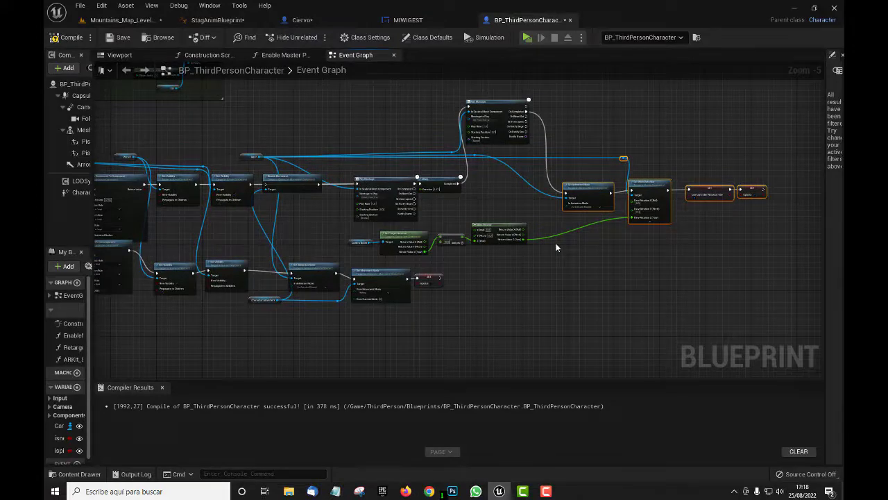
{"action": "scroll", "coordinate": [533, 254], "scroll_direction": "up", "scroll_amount": 2}
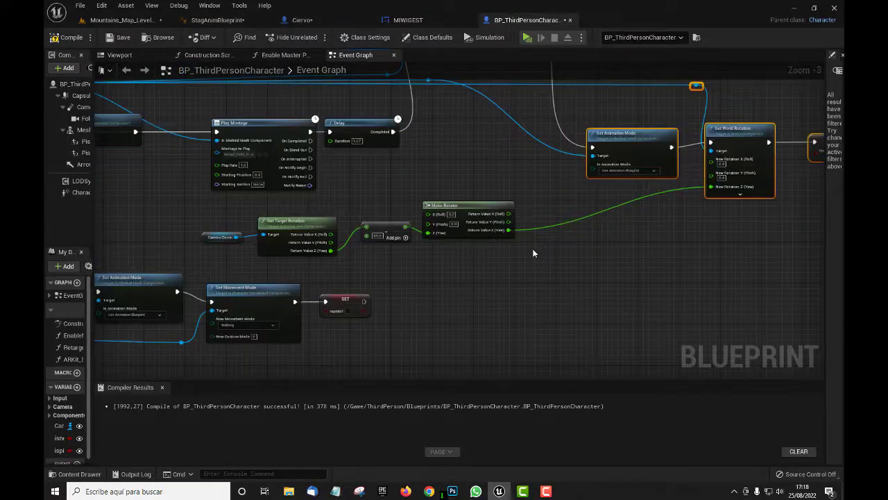
Step: Move the second Play Montage beside Delay and route its Mesh wire through a new reroute knot
{"action": "right_click_drag", "start_coordinate": [499, 159], "coordinate": [452, 92]}
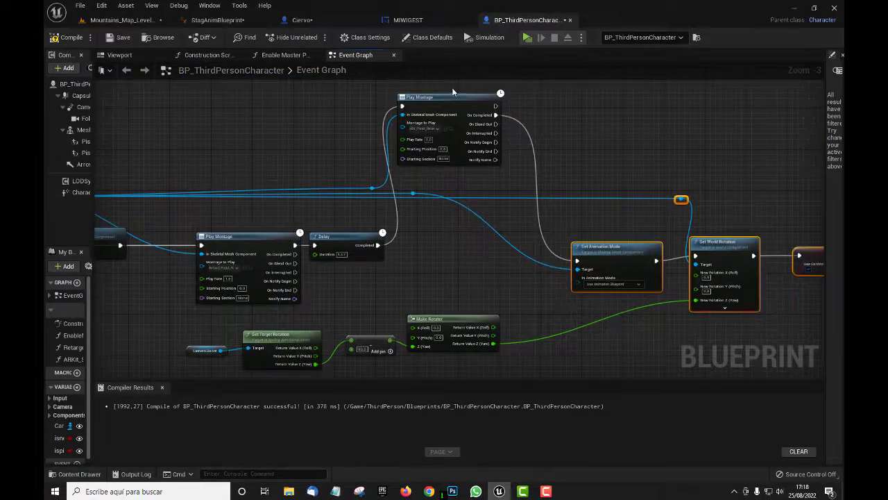
{"action": "left_click_drag", "start_coordinate": [451, 94], "coordinate": [465, 215]}
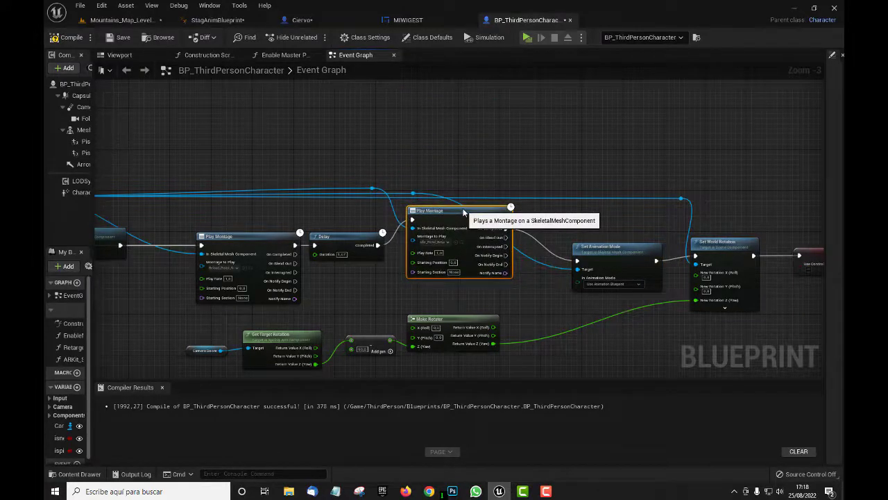
{"action": "double_click", "coordinate": [547, 270]}
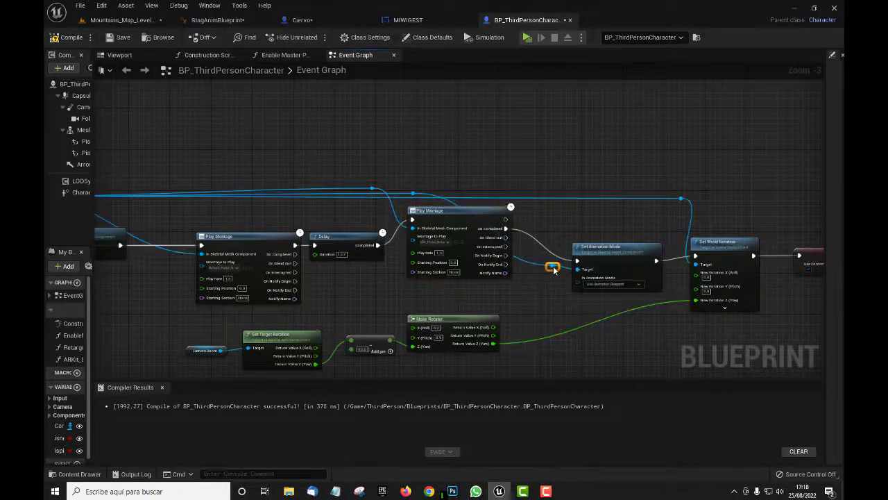
{"action": "left_click_drag", "start_coordinate": [547, 268], "coordinate": [542, 196]}
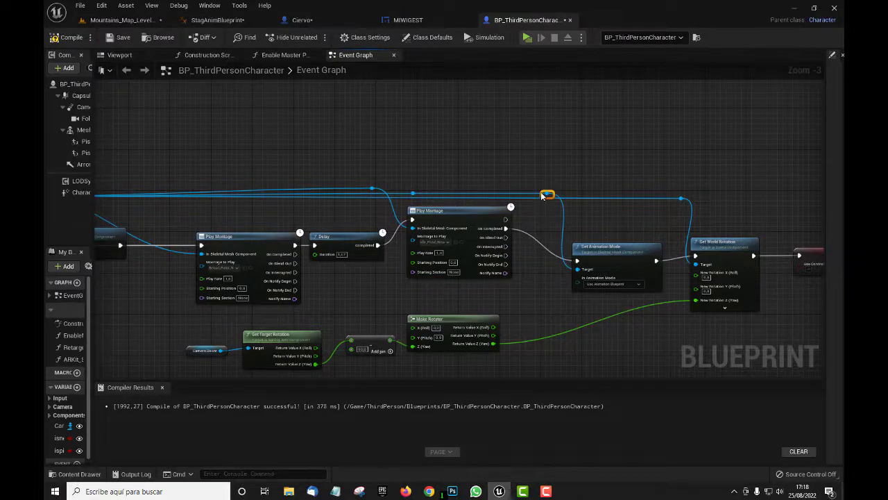
Step: Align Set Animation Mode and Set World Rotation with the Play Montage chain
{"action": "right_click_drag", "start_coordinate": [541, 300], "coordinate": [440, 251]}
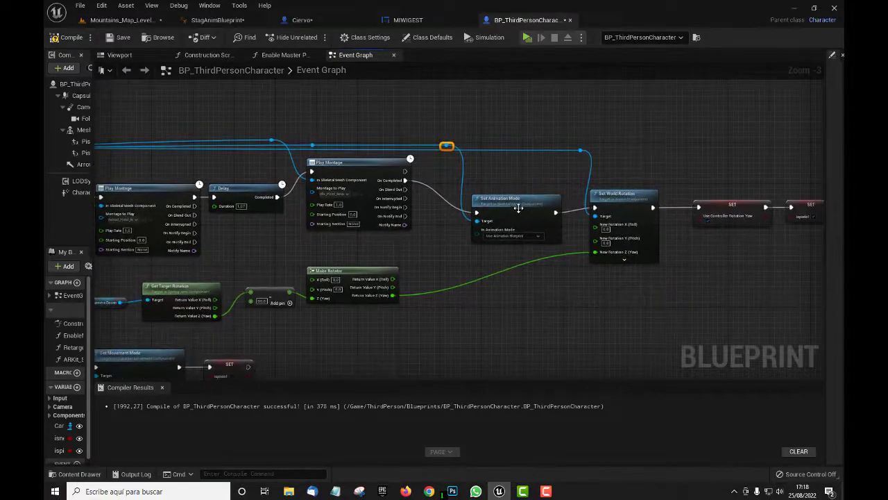
{"action": "left_click", "coordinate": [503, 179]}
{"action": "left_click_drag", "start_coordinate": [502, 179], "coordinate": [498, 174]}
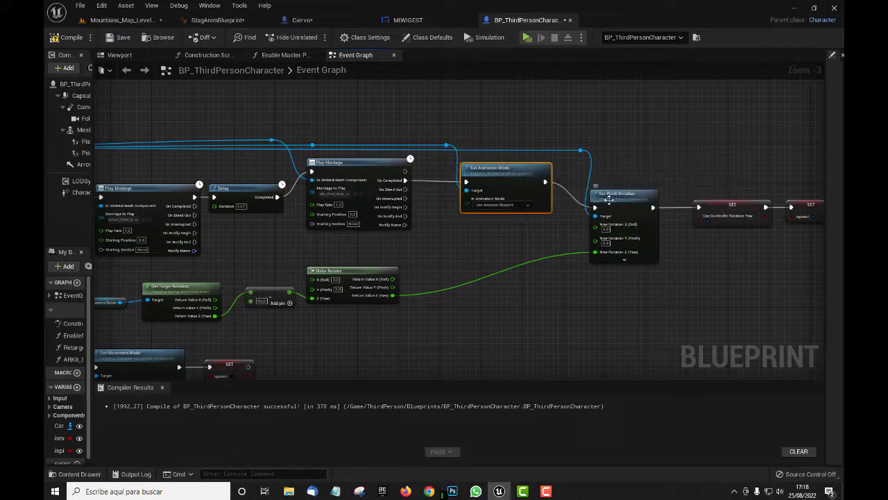
{"action": "left_click_drag", "start_coordinate": [609, 199], "coordinate": [619, 167]}
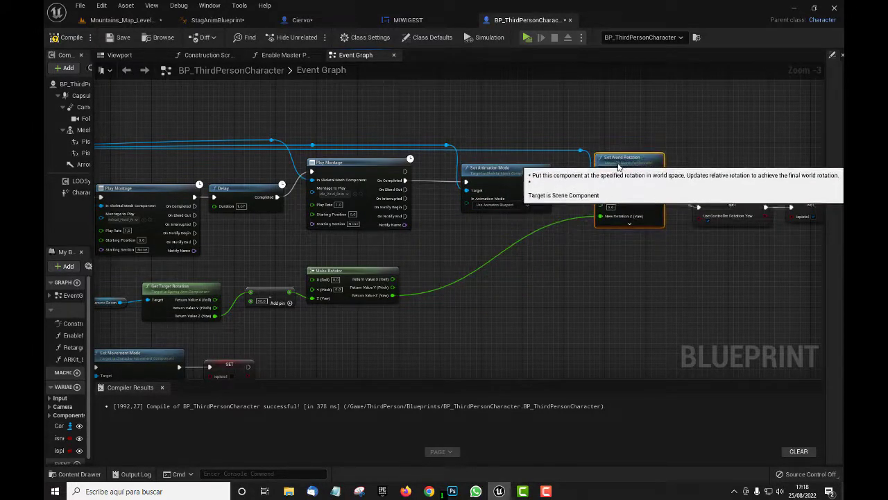
{"action": "right_click_drag", "start_coordinate": [741, 257], "coordinate": [557, 266]}
{"action": "mouse_move", "coordinate": [629, 246]}
{"action": "left_mouse_down"}
{"action": "mouse_move", "coordinate": [553, 220]}
{"action": "mouse_move", "coordinate": [547, 183]}
{"action": "left_mouse_up"}
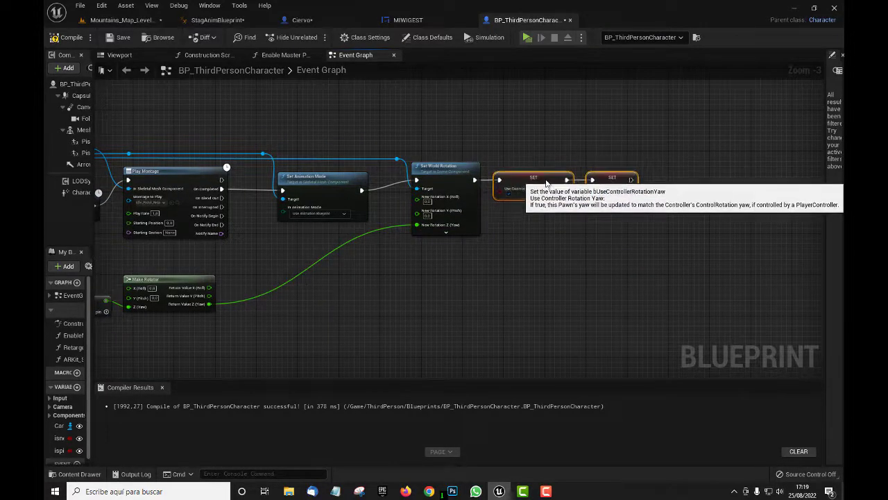
Step: Add a reroute knot on the green yaw wire into New Rotation Z and lift it upward
{"action": "right_click_drag", "start_coordinate": [354, 279], "coordinate": [530, 293]}
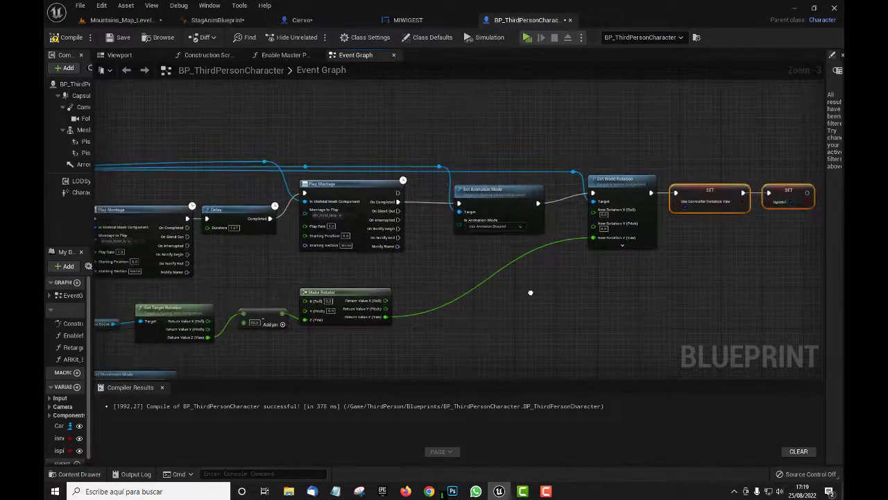
{"action": "left_click", "coordinate": [438, 306]}
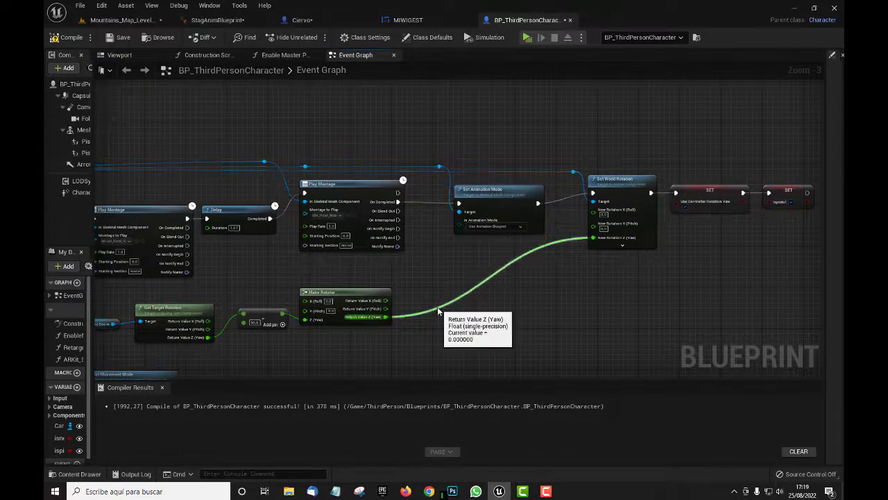
{"action": "double_click", "coordinate": [438, 307]}
{"action": "left_click_drag", "start_coordinate": [438, 309], "coordinate": [431, 244]}
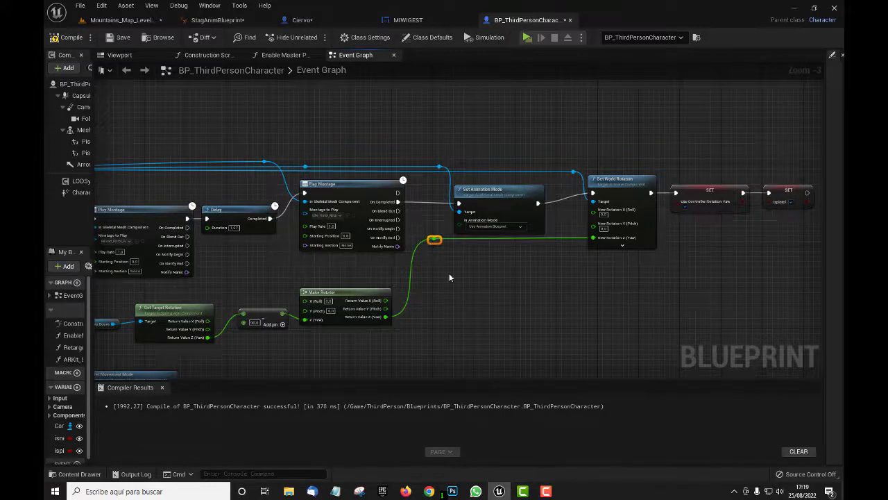
{"action": "scroll", "coordinate": [449, 273], "scroll_direction": "down", "scroll_amount": 1}
{"action": "right_click_drag", "start_coordinate": [448, 299], "coordinate": [512, 243]}
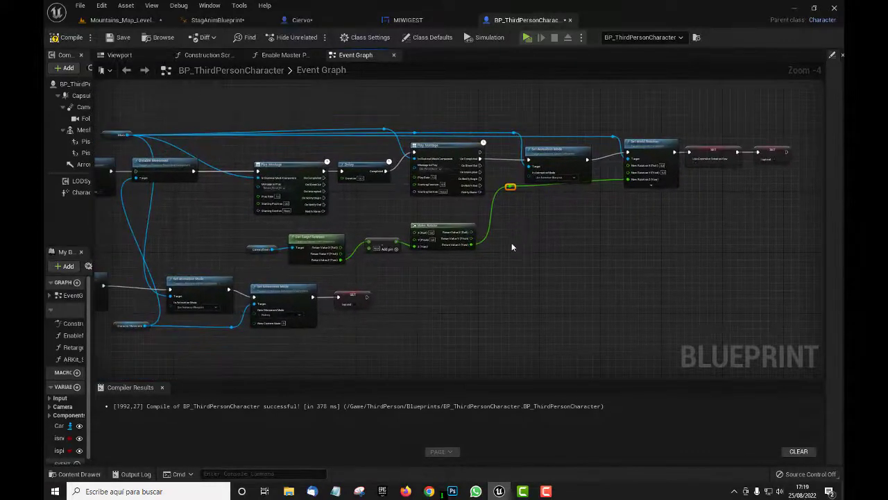
{"action": "scroll", "coordinate": [405, 308], "scroll_direction": "down", "scroll_amount": 1}
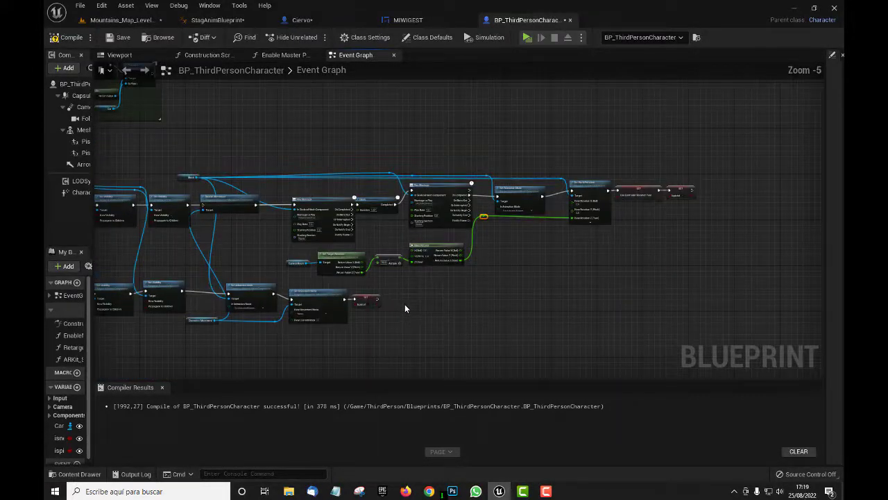
{"action": "scroll", "coordinate": [405, 308], "scroll_direction": "up", "scroll_amount": 2}
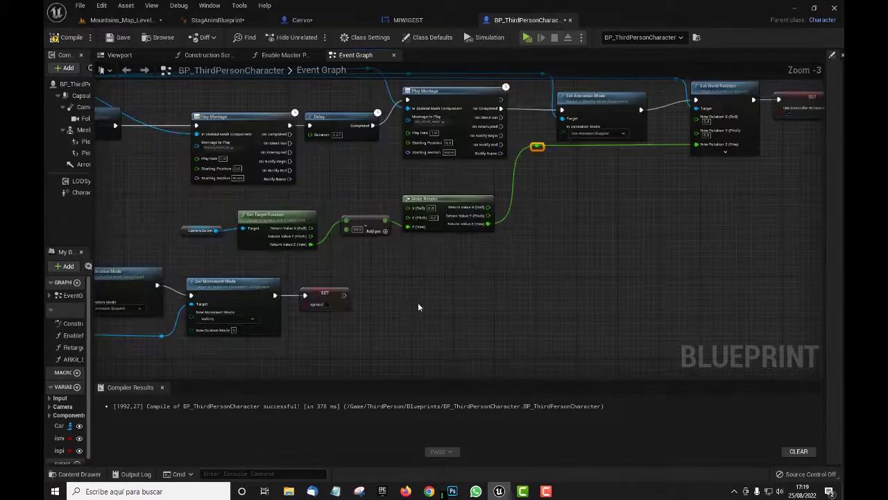
{"action": "mouse_move", "coordinate": [419, 304]}
{"action": "right_mouse_down"}
{"action": "mouse_move", "coordinate": [361, 341]}
{"action": "mouse_move", "coordinate": [685, 275]}
{"action": "right_mouse_up"}
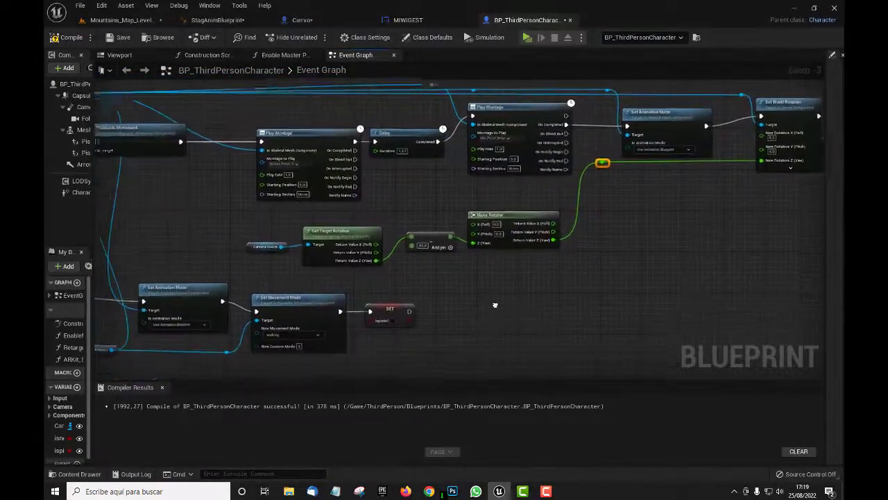
{"action": "scroll", "coordinate": [181, 244], "scroll_direction": "down", "scroll_amount": 1}
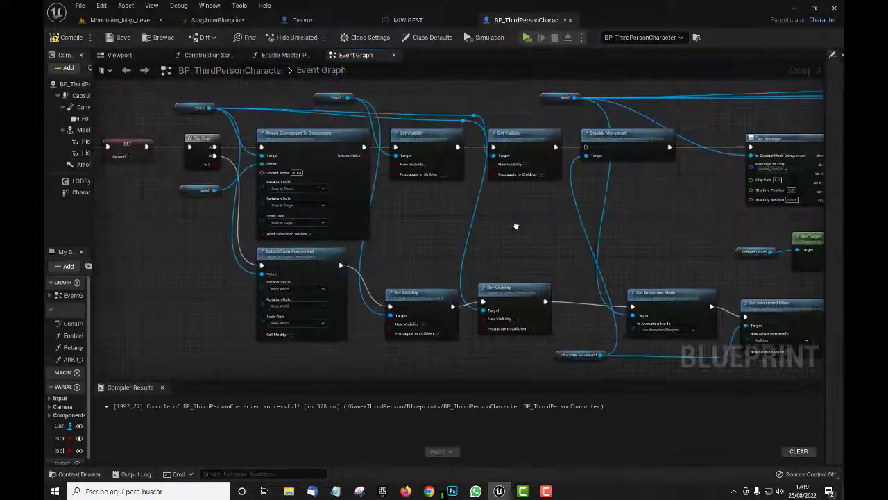
{"action": "scroll", "coordinate": [182, 243], "scroll_direction": "down", "scroll_amount": 1}
{"action": "right_click_drag", "start_coordinate": [182, 244], "coordinate": [310, 265]}
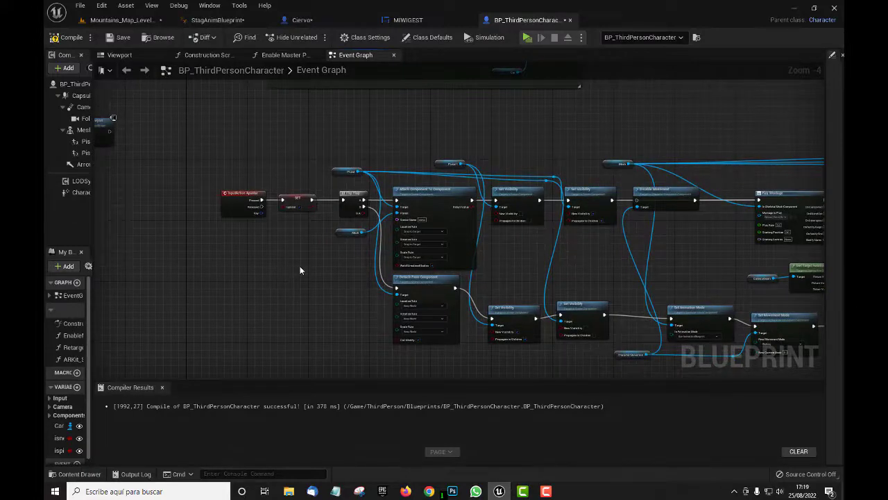
{"action": "right_click_drag", "start_coordinate": [308, 259], "coordinate": [301, 292]}
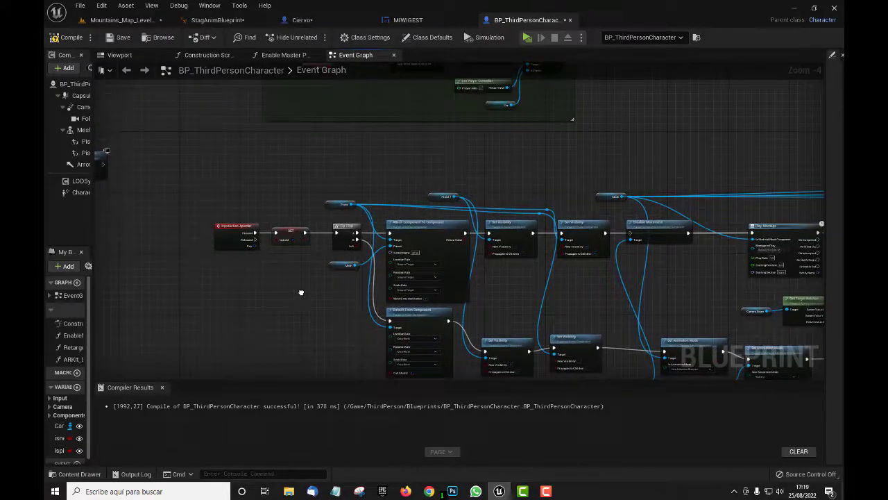
{"action": "scroll", "coordinate": [301, 292], "scroll_direction": "up", "scroll_amount": 1}
{"action": "right_click_drag", "start_coordinate": [301, 291], "coordinate": [295, 281]}
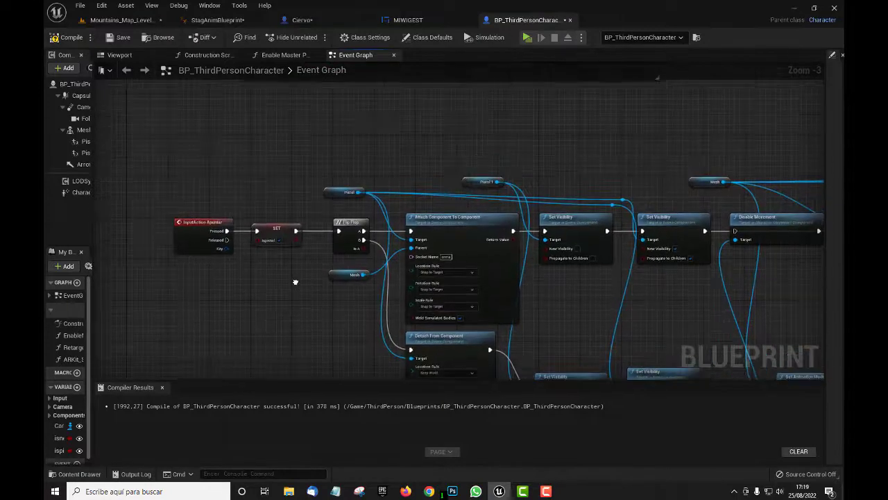
{"action": "scroll", "coordinate": [295, 286], "scroll_direction": "up", "scroll_amount": 1}
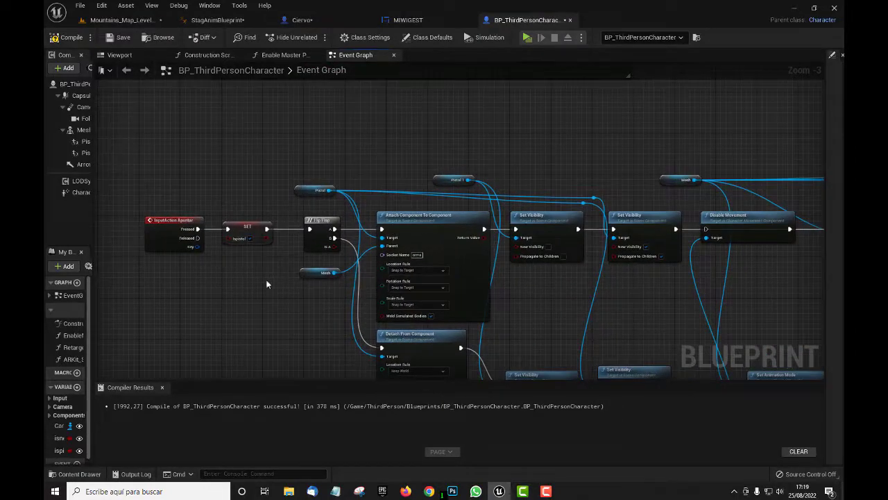
{"action": "scroll", "coordinate": [267, 284], "scroll_direction": "up", "scroll_amount": 1}
{"action": "scroll", "coordinate": [267, 284], "scroll_direction": "down", "scroll_amount": 1}
{"action": "right_click_drag", "start_coordinate": [289, 295], "coordinate": [270, 272]}
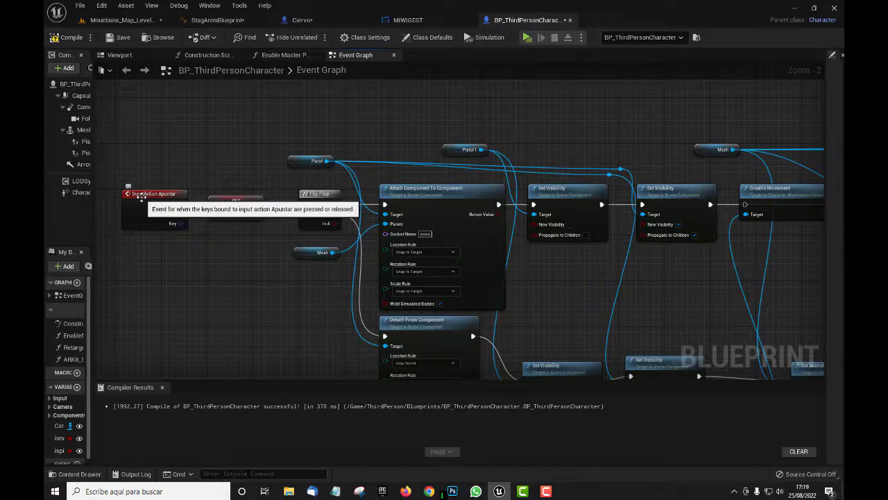
{"action": "left_click", "coordinate": [101, 5]}
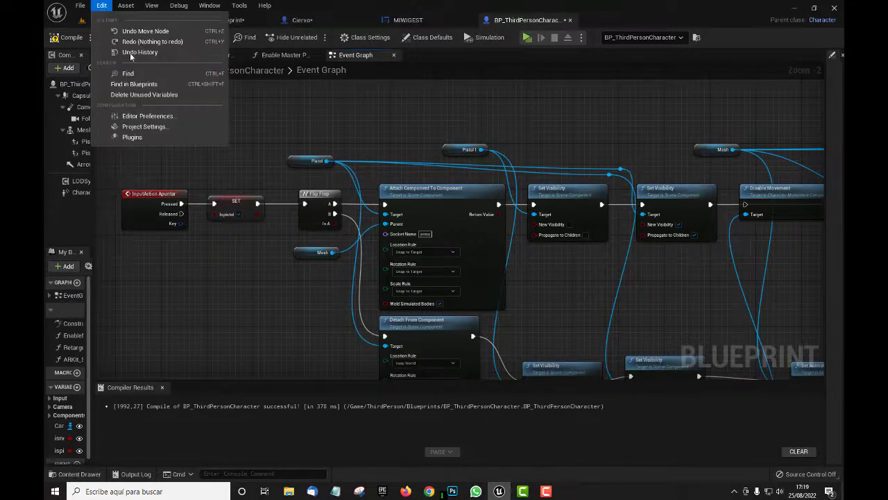
{"action": "left_click", "coordinate": [143, 127]}
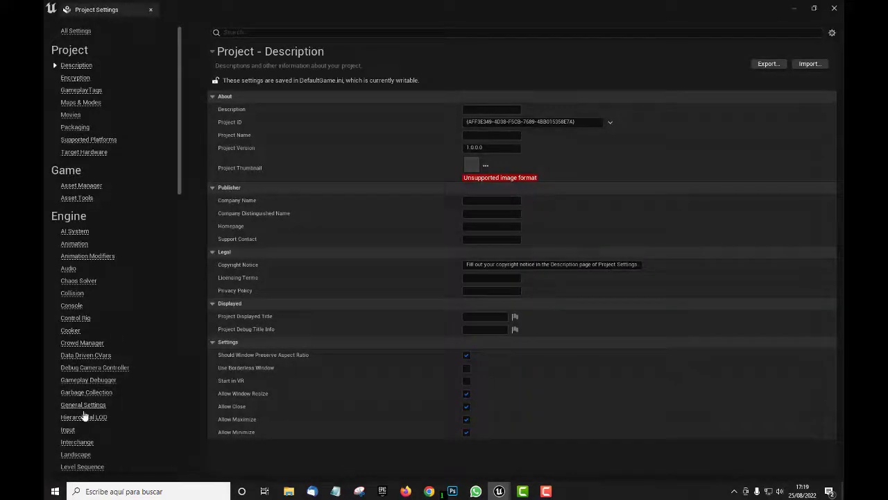
{"action": "left_click", "coordinate": [67, 431]}
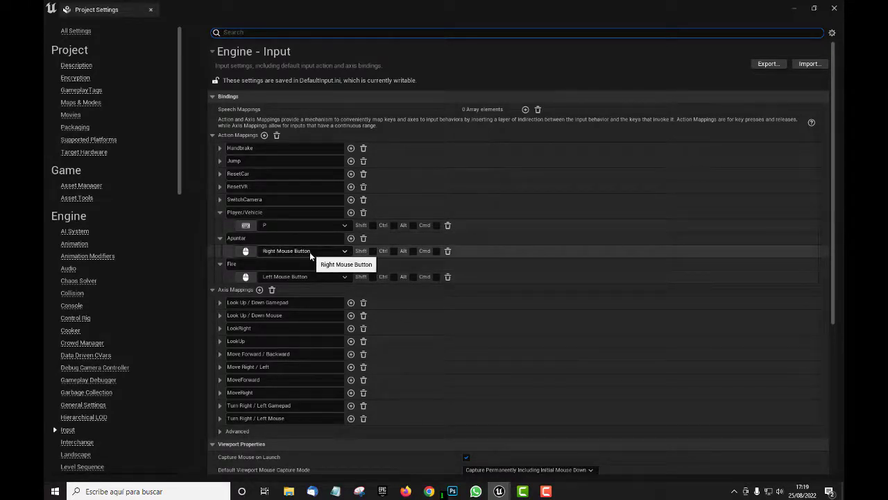
{"action": "left_click", "coordinate": [152, 10]}
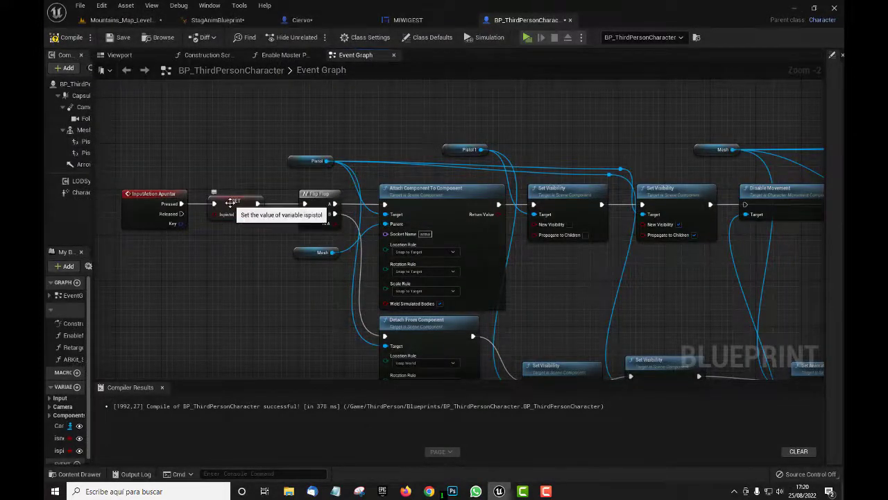
Step: Nudge the Flip Flop node left beside SET isPistol and widen the Components panel
{"action": "left_click", "coordinate": [229, 202]}
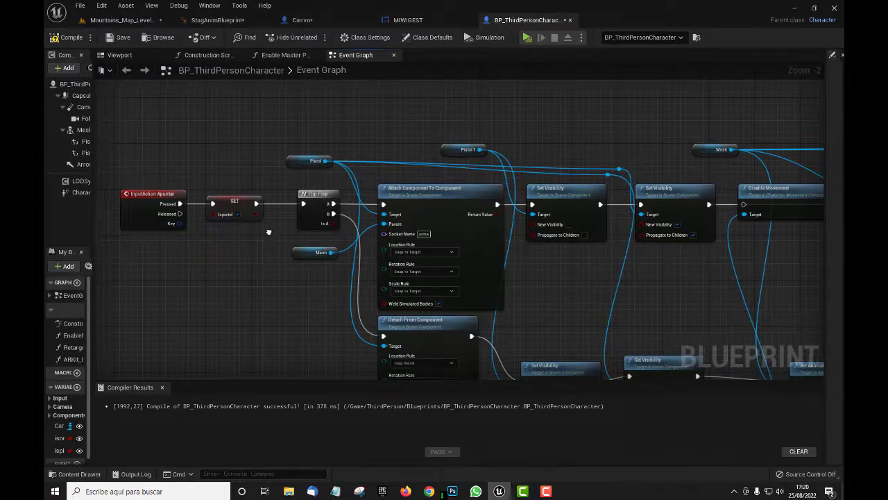
{"action": "right_click_drag", "start_coordinate": [270, 236], "coordinate": [243, 240]}
{"action": "left_click", "coordinate": [275, 199]}
{"action": "left_click_drag", "start_coordinate": [276, 199], "coordinate": [258, 200]}
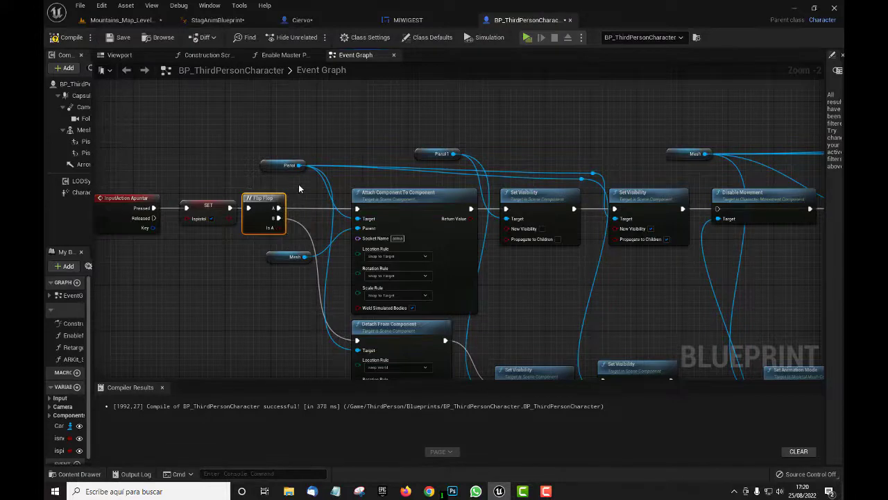
{"action": "right_click_drag", "start_coordinate": [303, 184], "coordinate": [294, 184]}
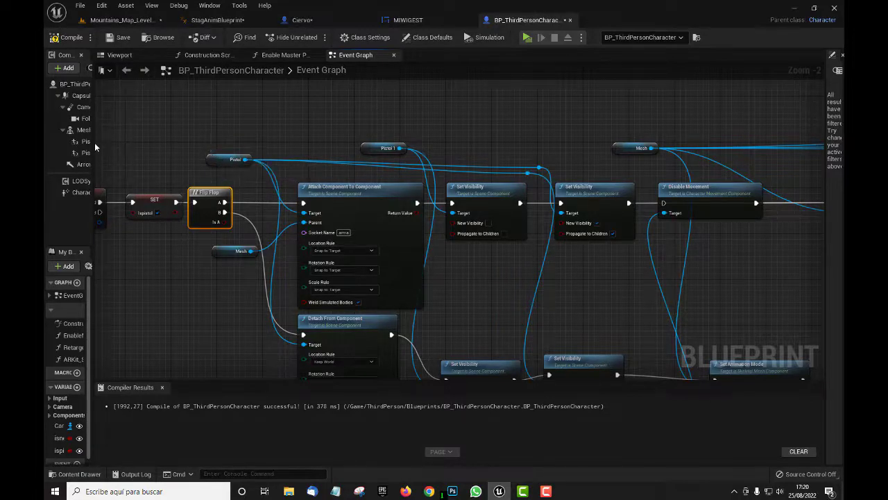
{"action": "left_click_drag", "start_coordinate": [95, 146], "coordinate": [203, 145]}
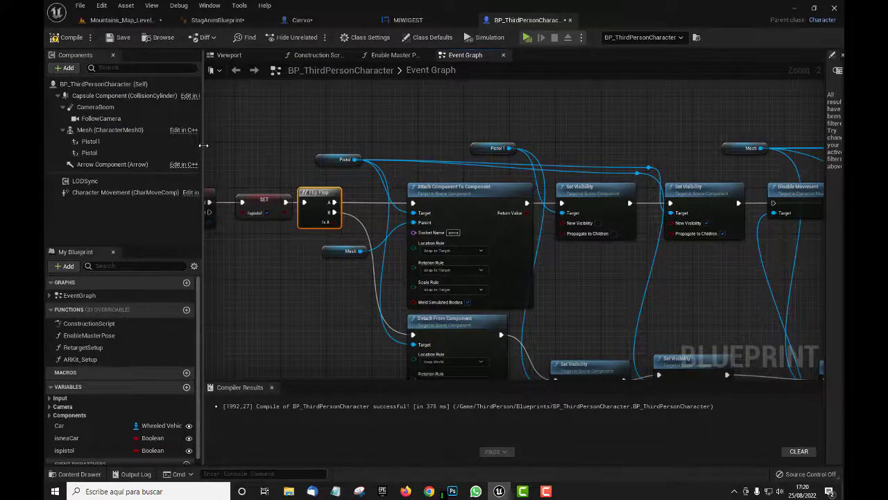
Step: In the Viewport, inspect the Pistol and Mesh components' details beside an enlarged 3D preview
{"action": "left_click", "coordinate": [229, 55]}
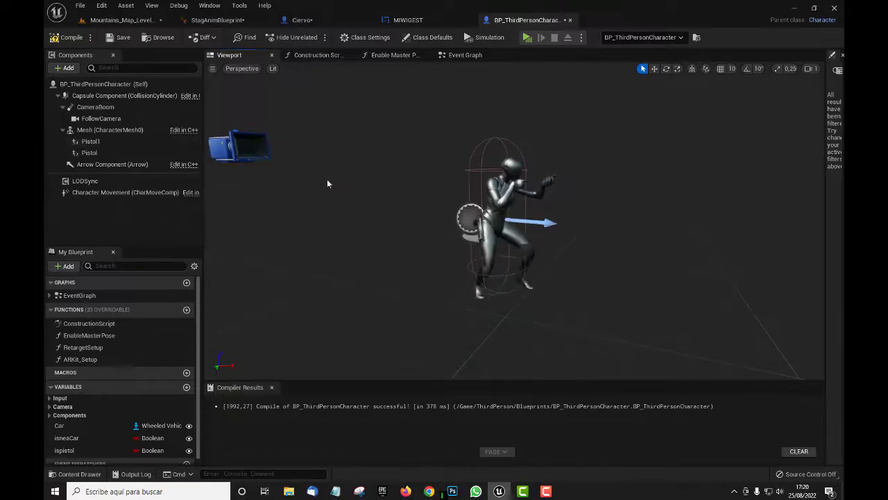
{"action": "left_click", "coordinate": [114, 152]}
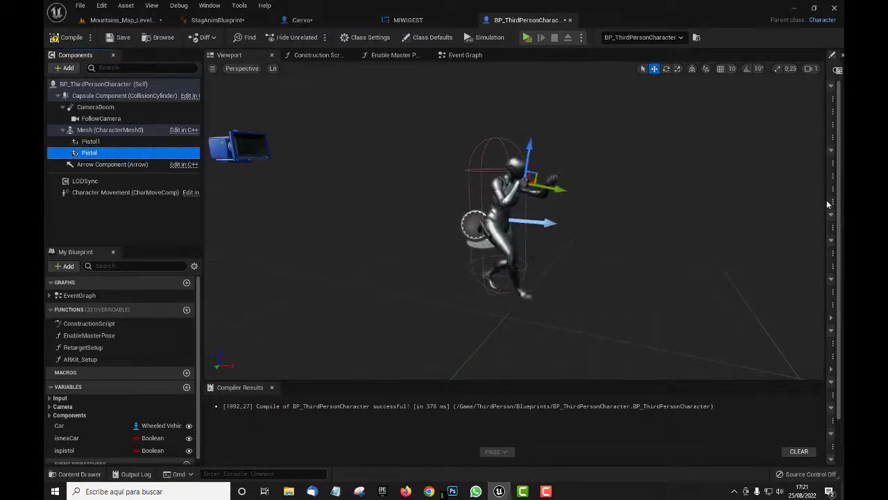
{"action": "left_click_drag", "start_coordinate": [826, 202], "coordinate": [536, 216]}
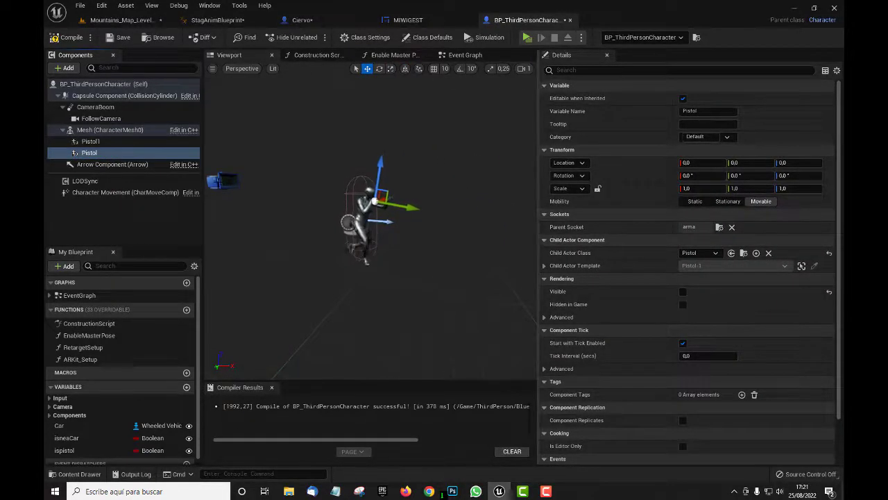
{"action": "left_click", "coordinate": [105, 132]}
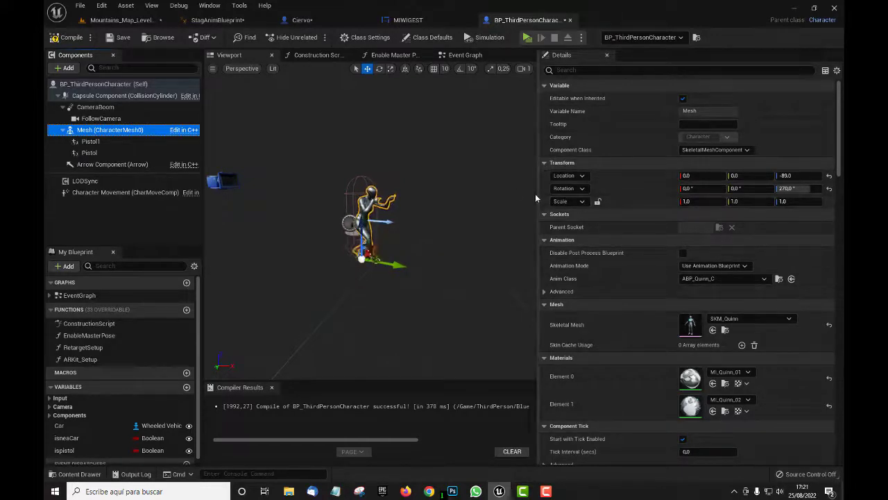
{"action": "left_click_drag", "start_coordinate": [537, 192], "coordinate": [701, 214]}
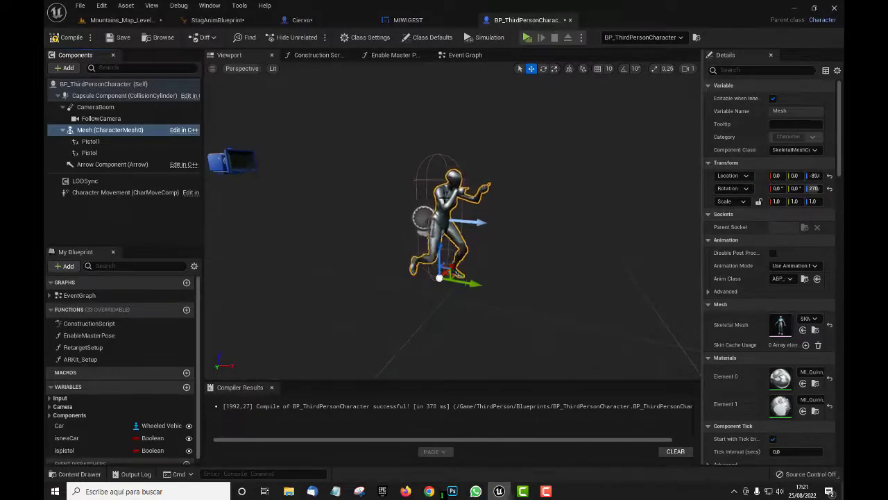
Step: Check the Pistol and Pistol1 components, then compile and save BP_ThirdPersonCharacter
{"action": "left_click", "coordinate": [110, 155]}
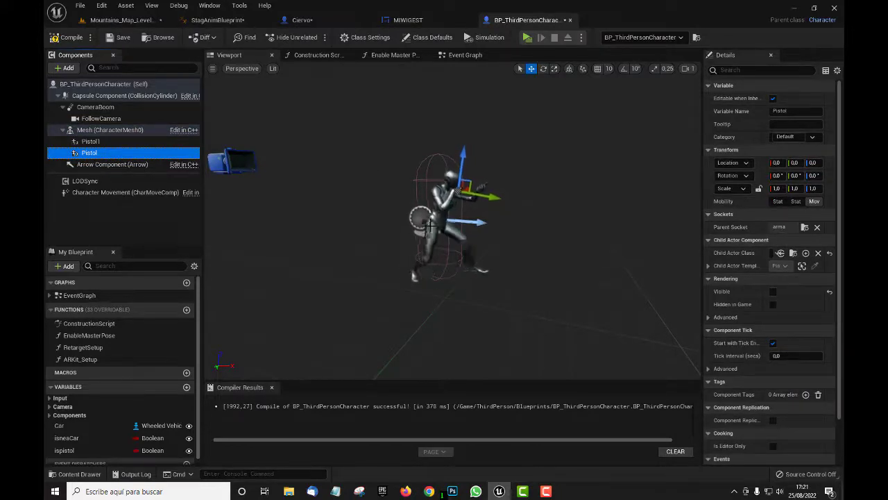
{"action": "left_click", "coordinate": [97, 141]}
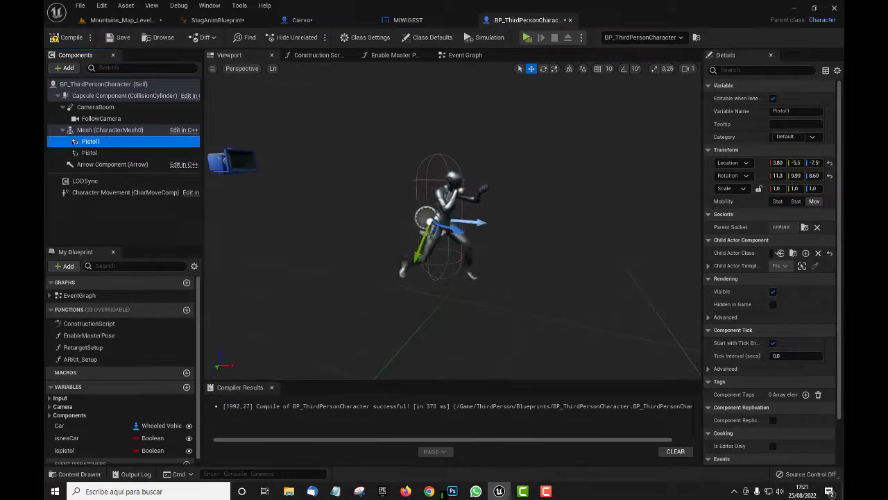
{"action": "left_click", "coordinate": [70, 38]}
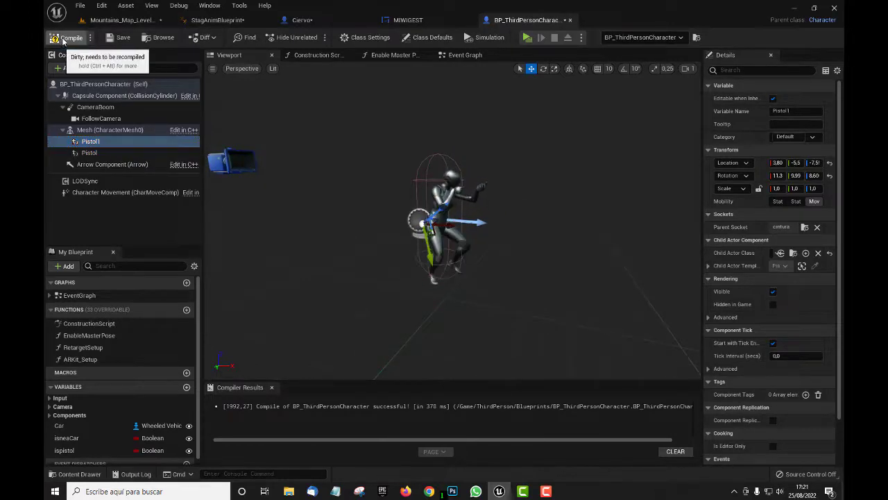
{"action": "left_click", "coordinate": [116, 38]}
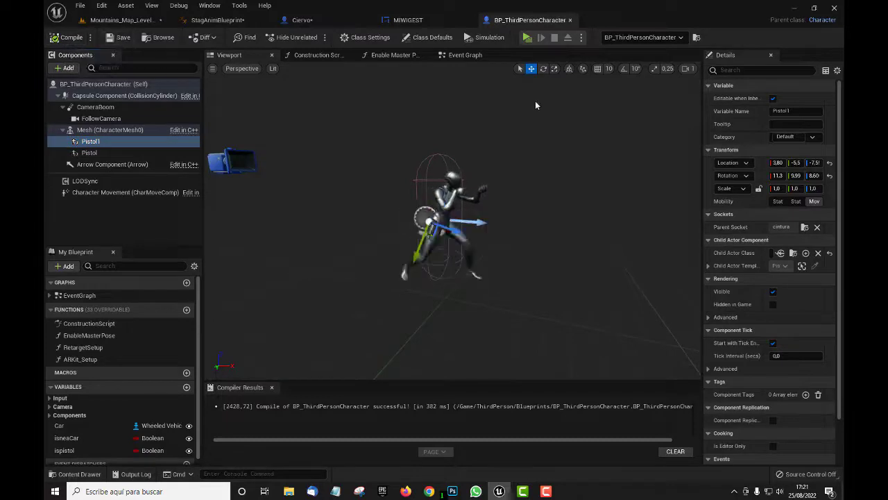
Step: Return to the Event Graph and select the Mesh variable node
{"action": "left_click", "coordinate": [470, 55]}
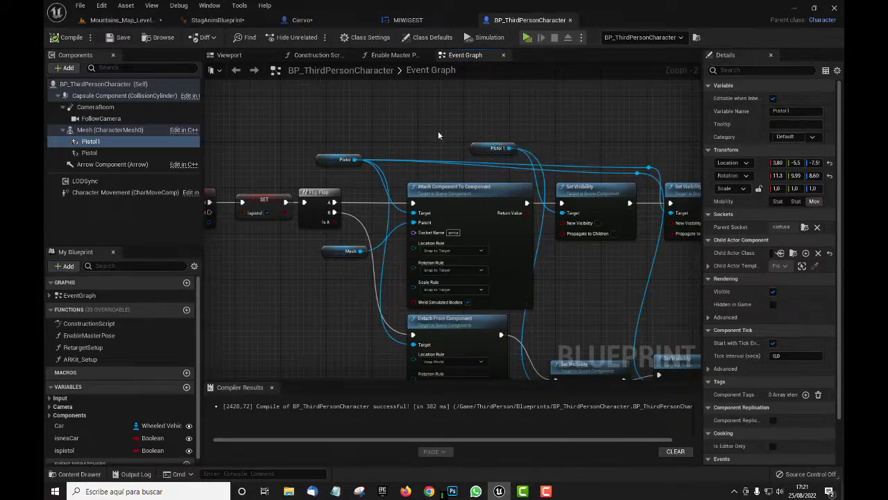
{"action": "right_click_drag", "start_coordinate": [439, 134], "coordinate": [397, 113]}
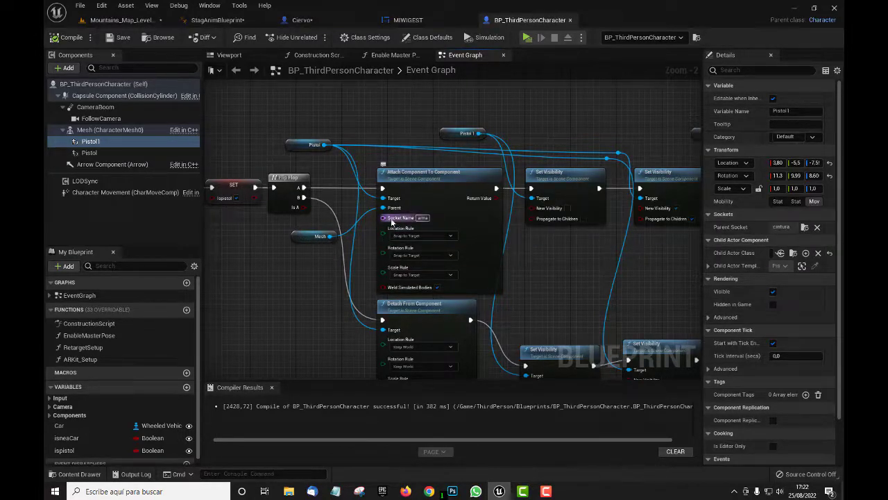
{"action": "left_click", "coordinate": [315, 236]}
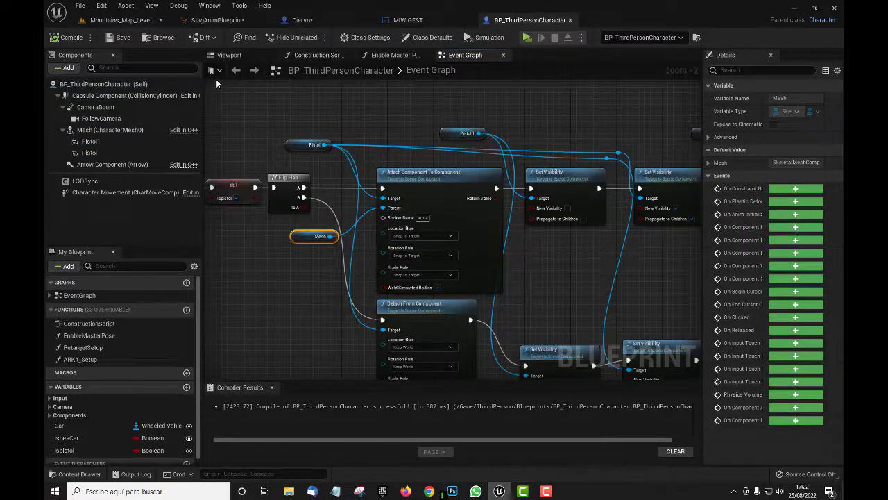
Step: Inspect the Pistol component, then select the Pistol1 node near Disable Movement in the graph
{"action": "left_click", "coordinate": [239, 55]}
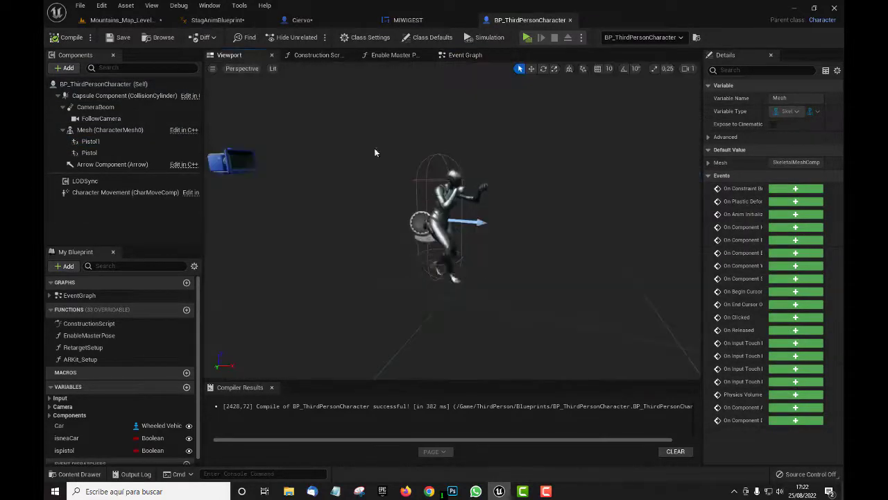
{"action": "left_click", "coordinate": [105, 154]}
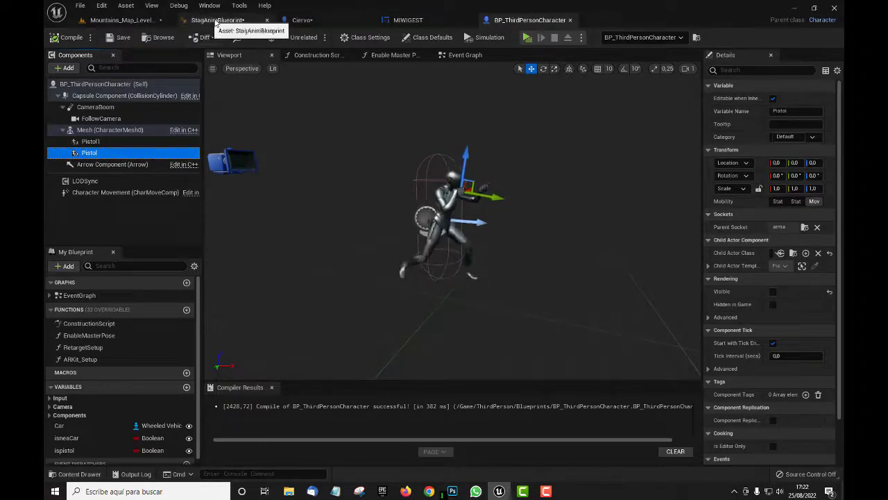
{"action": "left_click", "coordinate": [453, 57]}
{"action": "right_click_drag", "start_coordinate": [542, 244], "coordinate": [427, 244]}
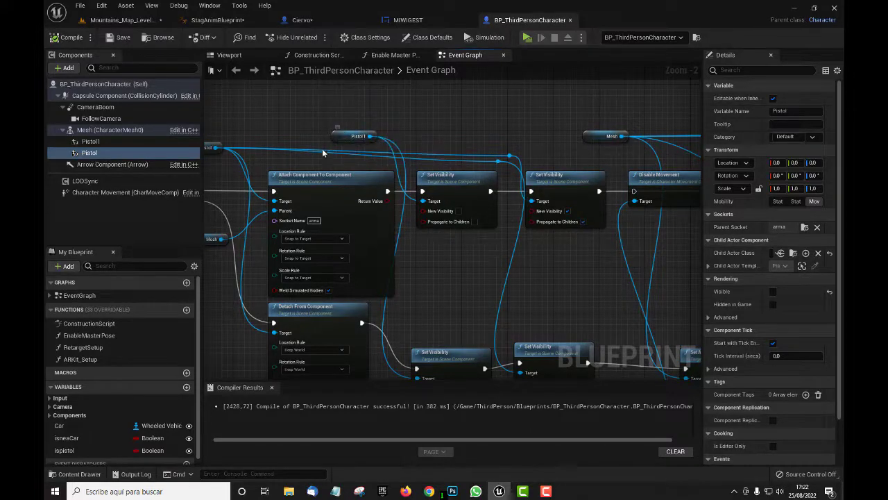
{"action": "left_click", "coordinate": [342, 136]}
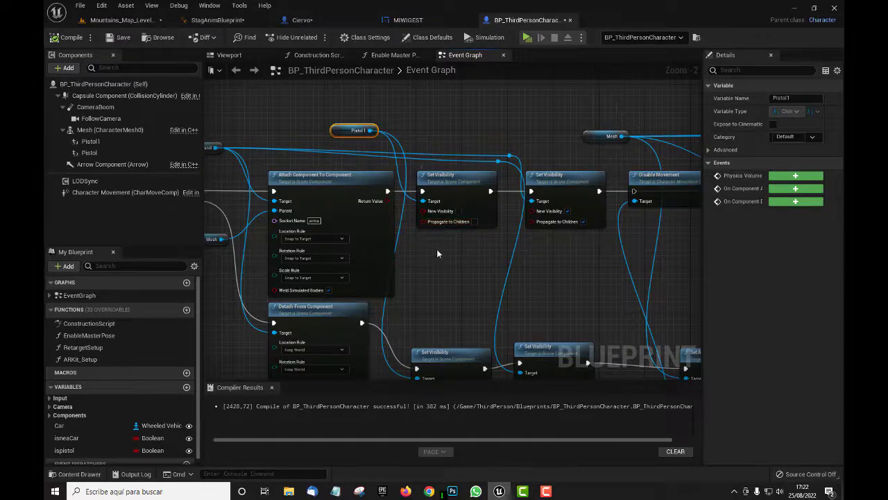
{"action": "right_click_drag", "start_coordinate": [455, 246], "coordinate": [304, 184]}
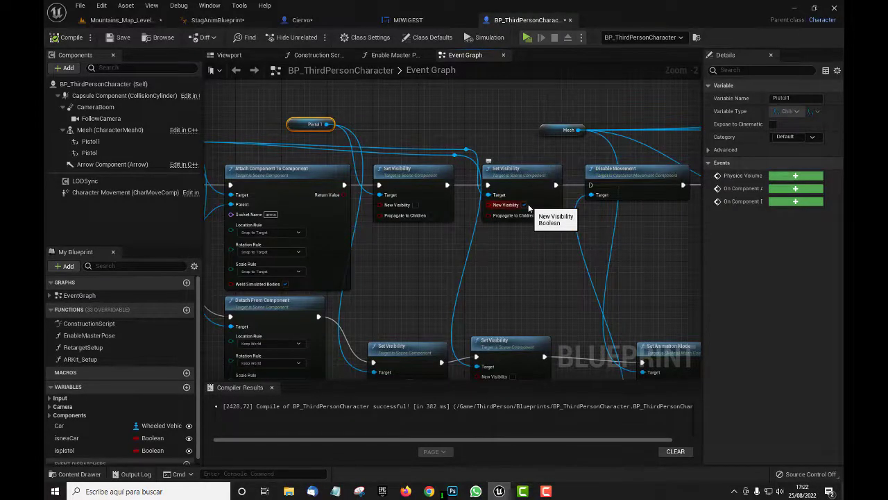
Step: Recheck Pistol's parent socket arma and Visible setting with a resized Details panel
{"action": "left_click", "coordinate": [227, 56]}
{"action": "left_click", "coordinate": [102, 154]}
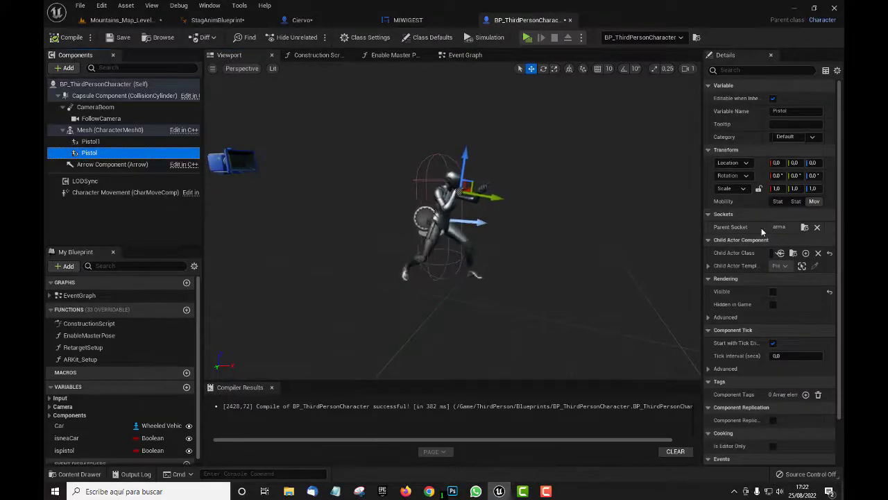
{"action": "scroll", "coordinate": [762, 231], "scroll_direction": "down", "scroll_amount": 1}
{"action": "left_click_drag", "start_coordinate": [702, 189], "coordinate": [493, 186]}
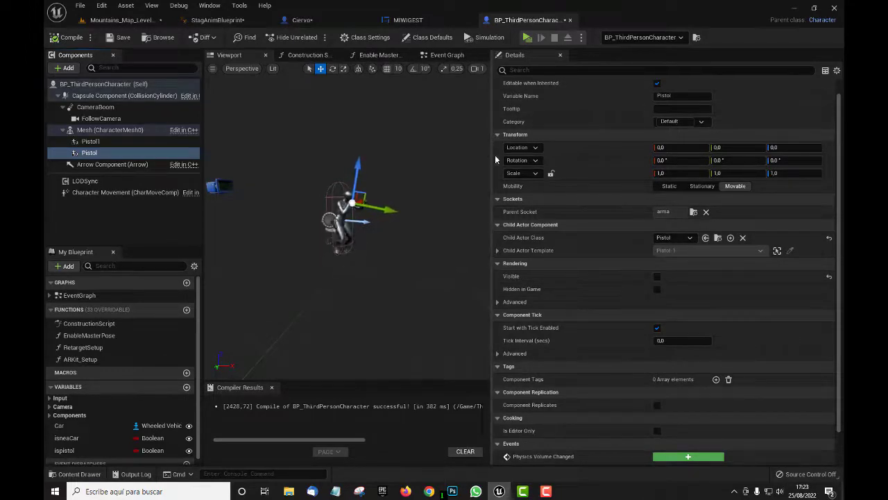
{"action": "left_click_drag", "start_coordinate": [494, 161], "coordinate": [636, 138]}
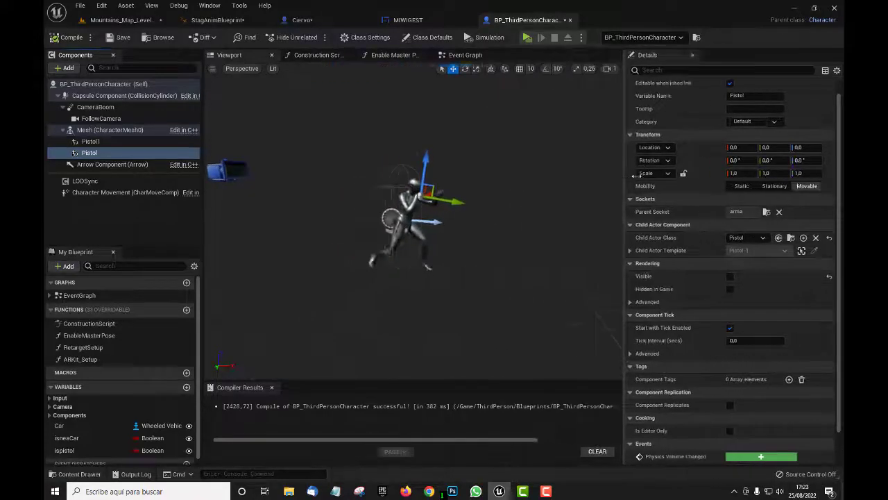
{"action": "left_click", "coordinate": [465, 57]}
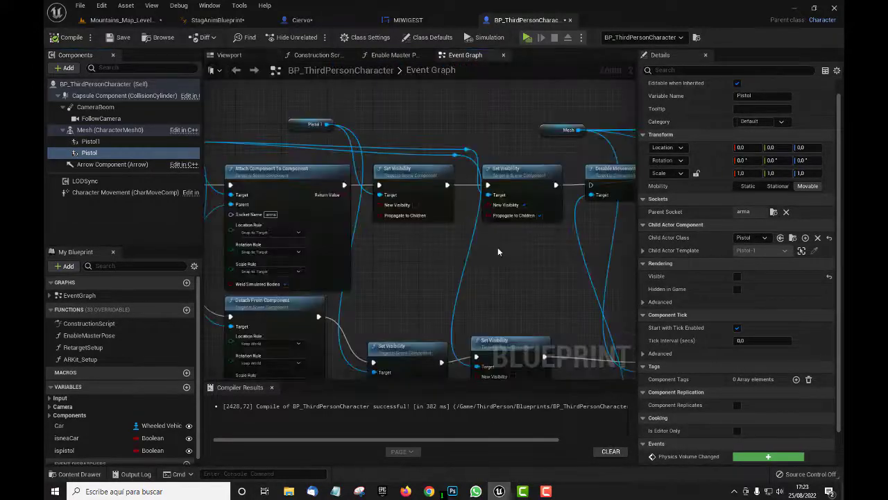
Step: Find and delete the Disable Movement node between Set Visibility and Play Montage
{"action": "scroll", "coordinate": [517, 244], "scroll_direction": "down", "scroll_amount": 3}
{"action": "right_click_drag", "start_coordinate": [518, 244], "coordinate": [203, 156]}
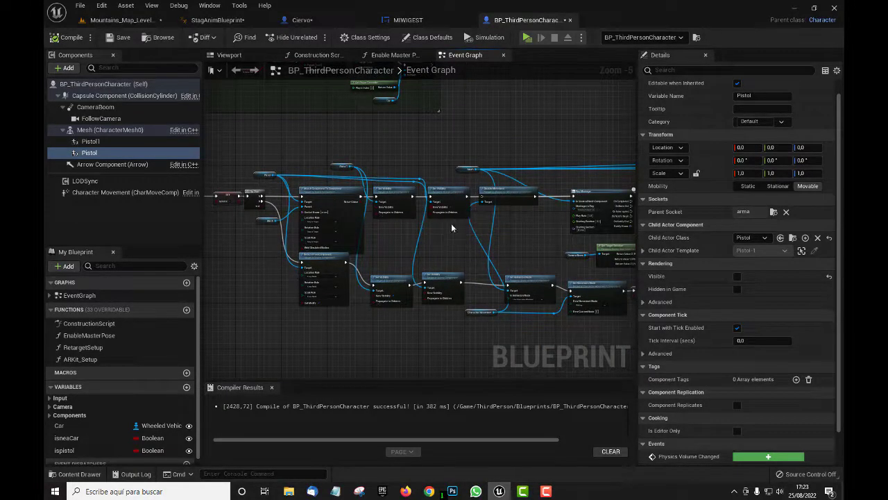
{"action": "scroll", "coordinate": [393, 231], "scroll_direction": "up", "scroll_amount": 3}
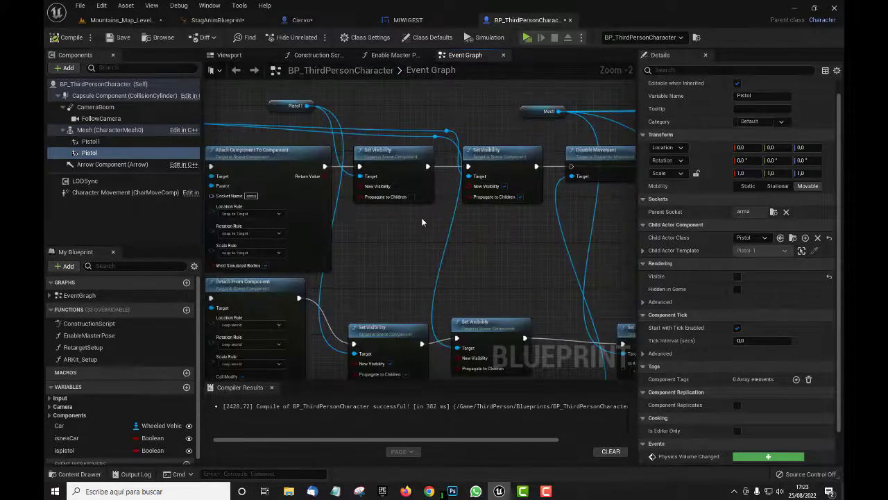
{"action": "right_click_drag", "start_coordinate": [421, 217], "coordinate": [294, 225]}
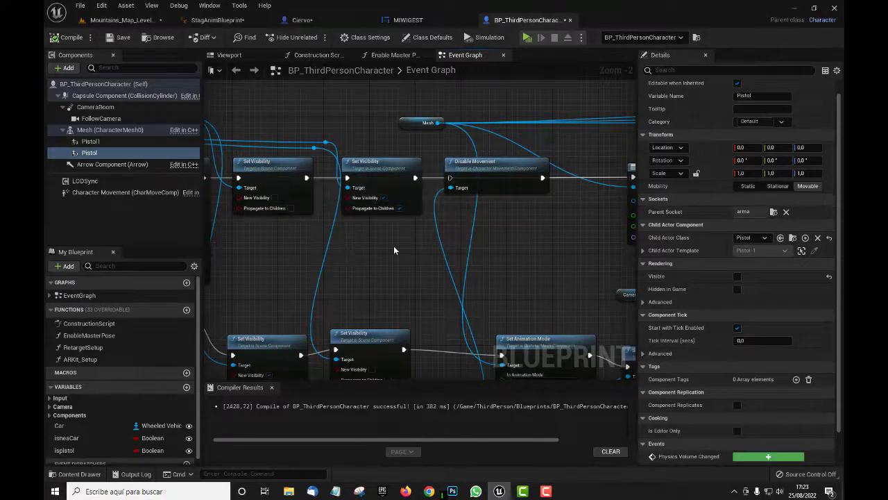
{"action": "right_click_drag", "start_coordinate": [394, 250], "coordinate": [352, 222]}
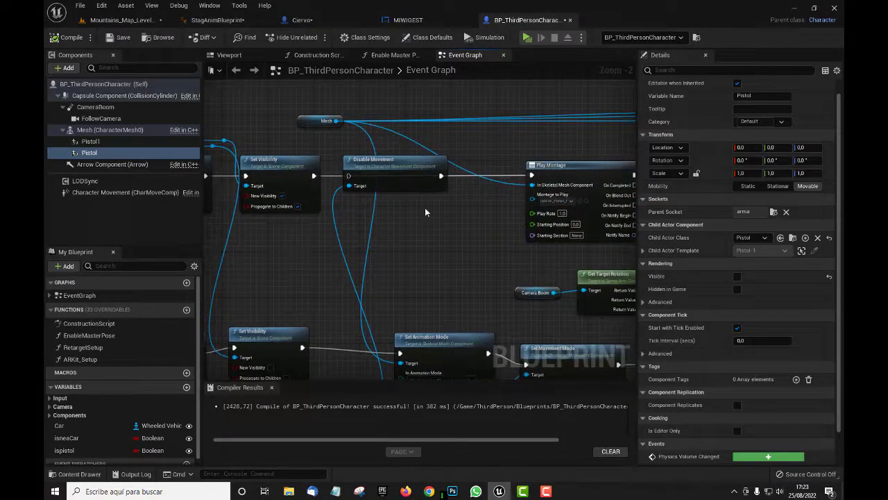
{"action": "left_click", "coordinate": [400, 174]}
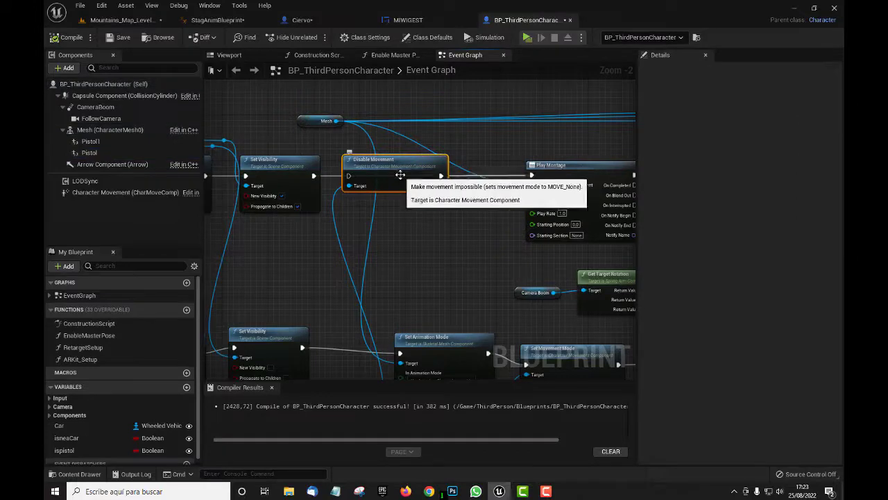
{"action": "key", "text": "Delete"}
{"action": "scroll", "coordinate": [408, 208], "scroll_direction": "down", "scroll_amount": 1}
Step: Move the Play Montage node left next to Set Visibility and align it
{"action": "scroll", "coordinate": [408, 205], "scroll_direction": "down", "scroll_amount": 1}
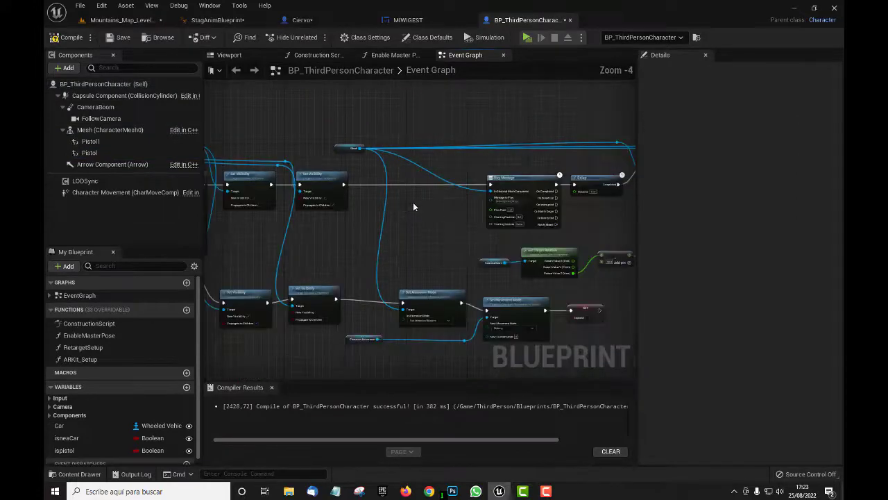
{"action": "right_click_drag", "start_coordinate": [412, 204], "coordinate": [324, 208]}
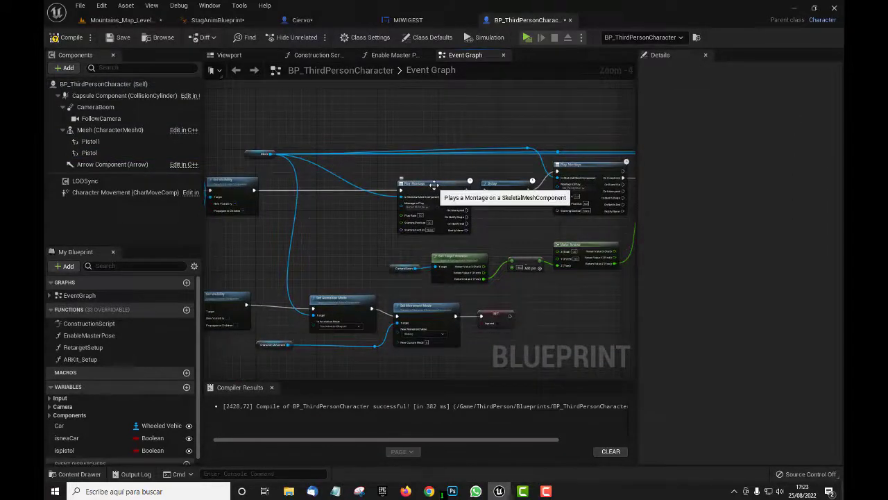
{"action": "left_click_drag", "start_coordinate": [433, 186], "coordinate": [341, 192]}
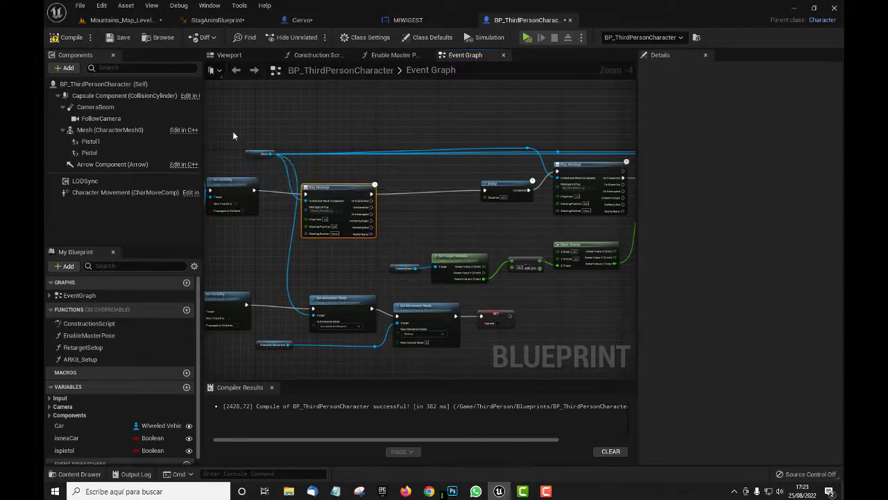
{"action": "right_click_drag", "start_coordinate": [233, 134], "coordinate": [369, 147]}
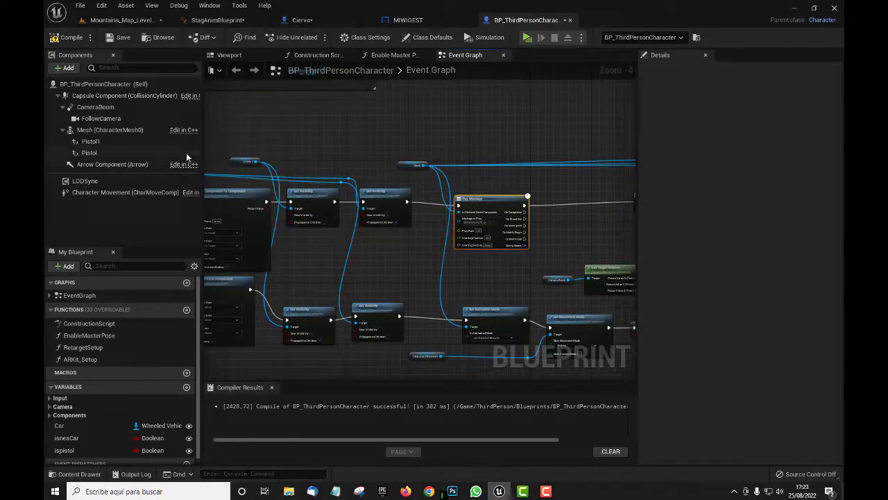
{"action": "right_click_drag", "start_coordinate": [543, 135], "coordinate": [394, 136]}
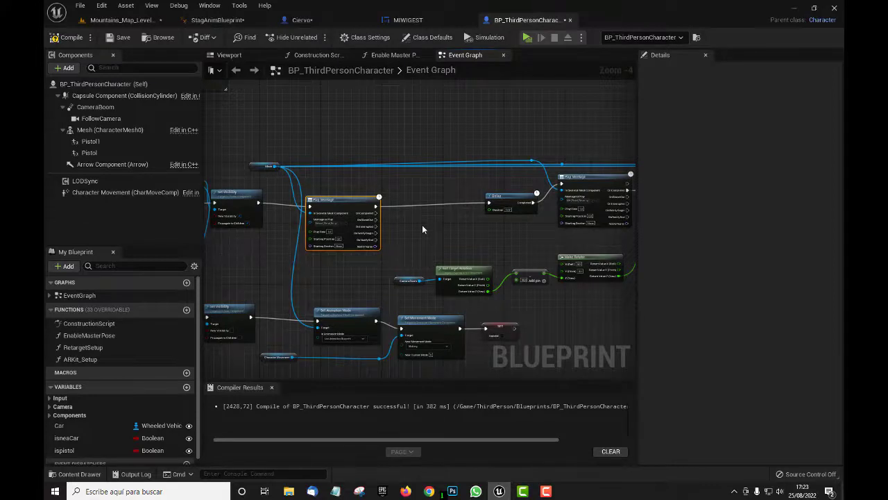
{"action": "scroll", "coordinate": [423, 229], "scroll_direction": "up", "scroll_amount": 2}
{"action": "right_click_drag", "start_coordinate": [422, 226], "coordinate": [453, 200]}
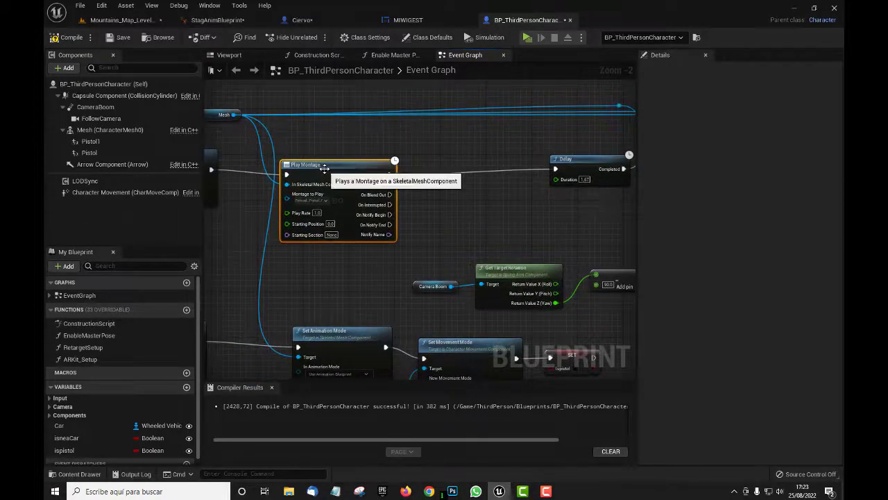
{"action": "left_click_drag", "start_coordinate": [328, 160], "coordinate": [325, 167]}
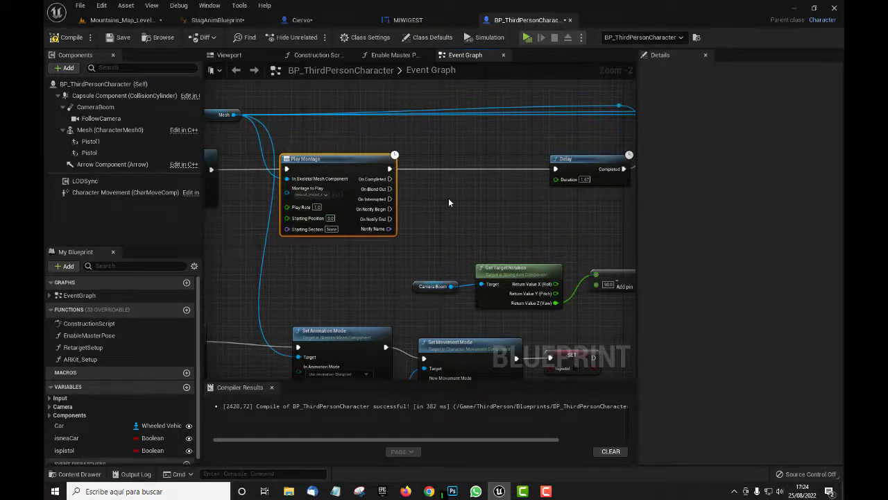
Step: Move the 1.67-second Delay node left beside Play Montage
{"action": "right_click_drag", "start_coordinate": [449, 198], "coordinate": [349, 201]}
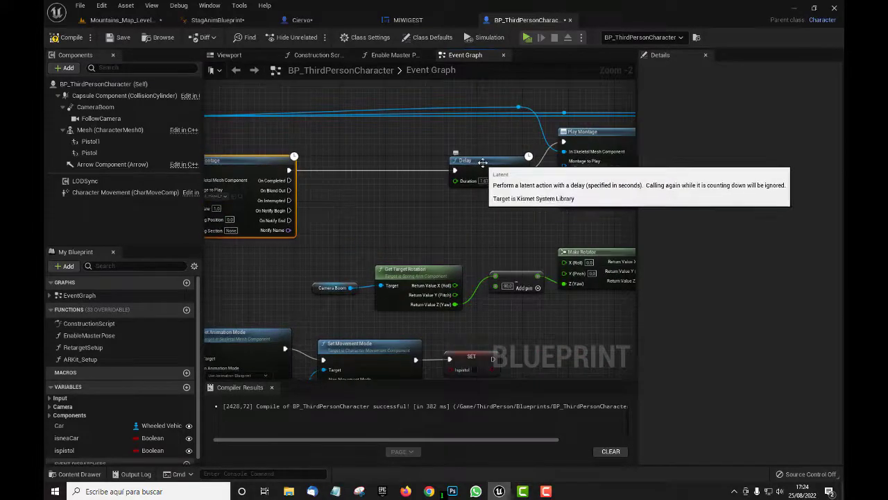
{"action": "left_click_drag", "start_coordinate": [483, 161], "coordinate": [344, 162]}
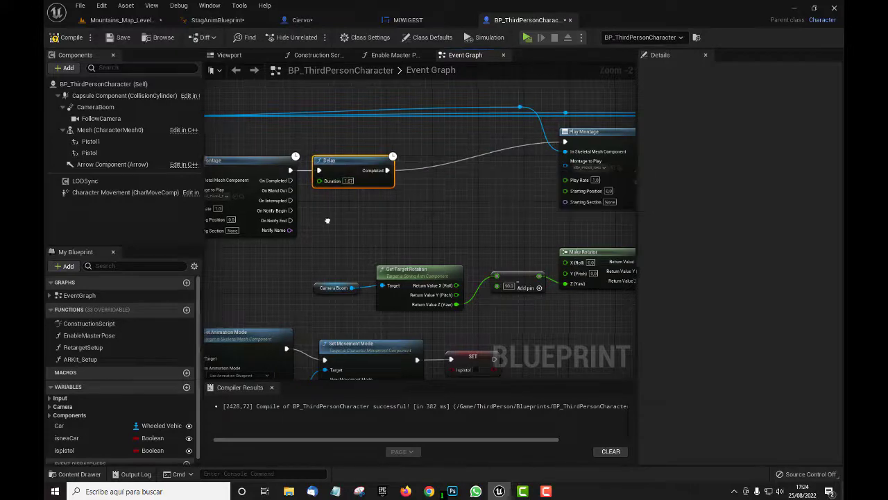
{"action": "right_click_drag", "start_coordinate": [328, 220], "coordinate": [456, 219]}
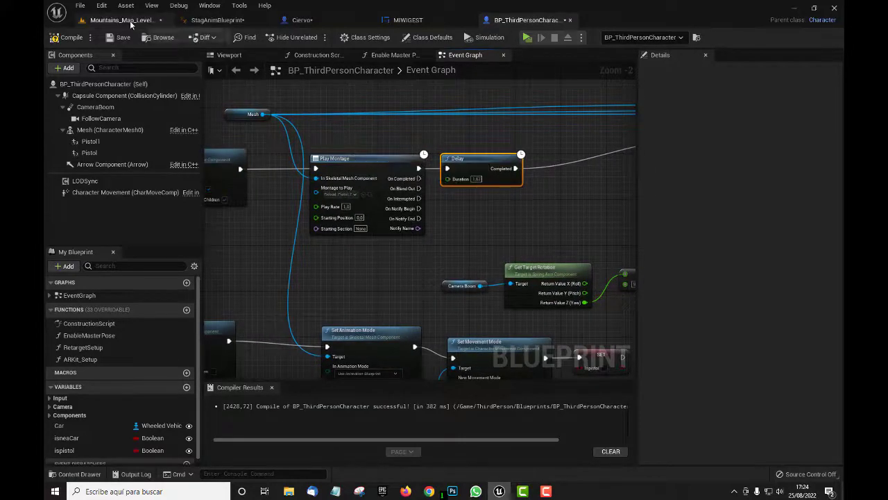
Step: Open the Content Drawer and navigate to Characters > Mannequins > Animations > Quinn
{"action": "left_click", "coordinate": [127, 20]}
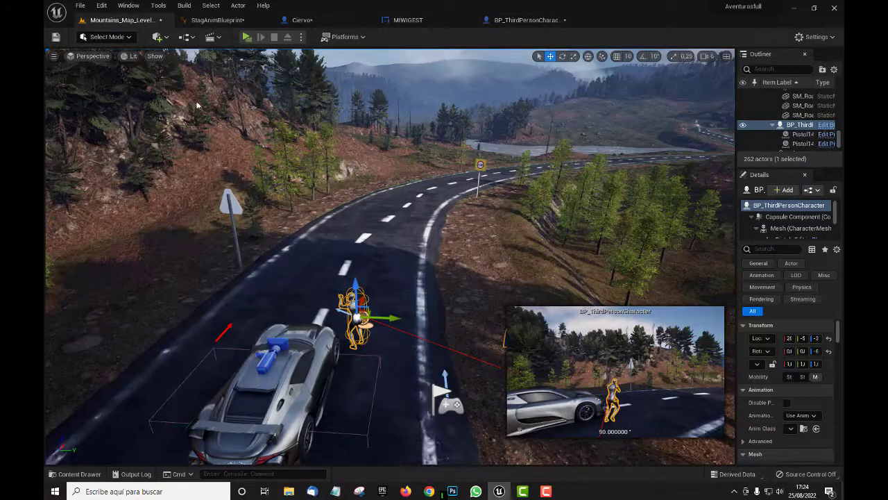
{"action": "key", "text": "ctrl+space"}
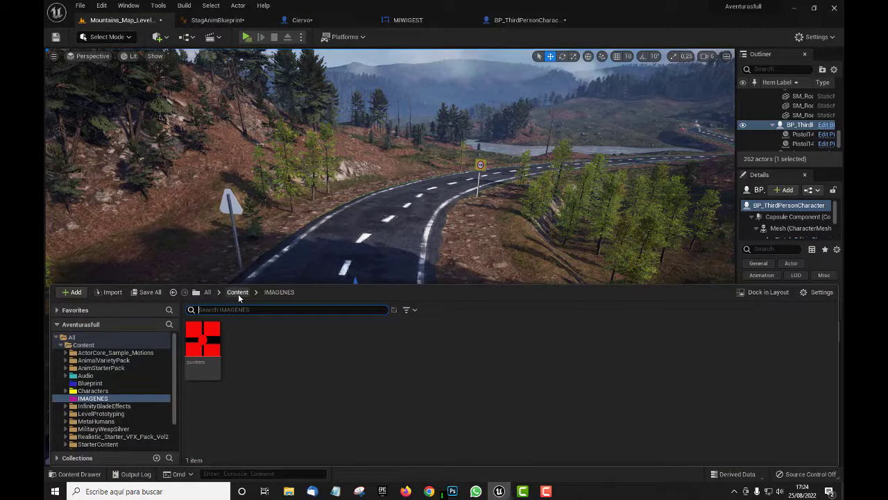
{"action": "left_click", "coordinate": [238, 292]}
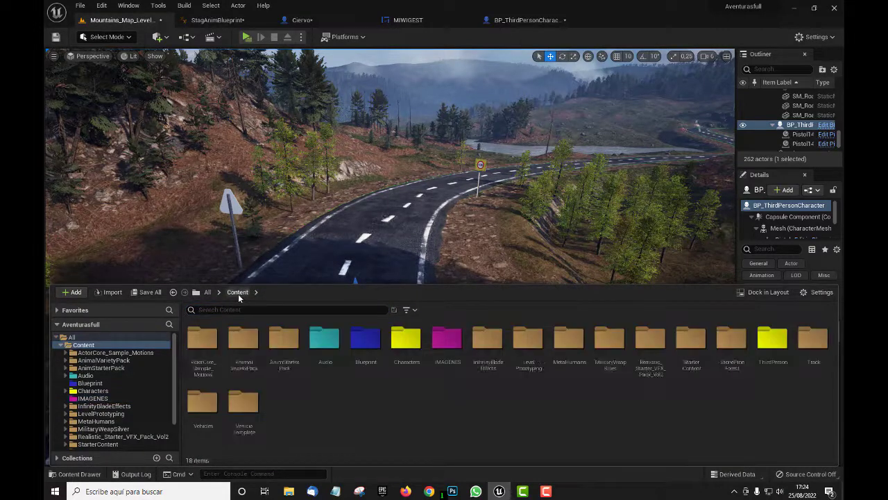
{"action": "double_click", "coordinate": [406, 343]}
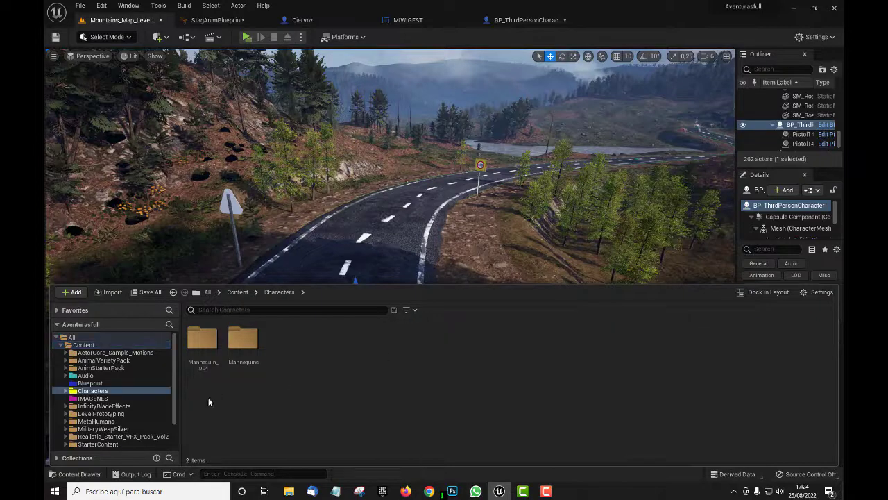
{"action": "double_click", "coordinate": [243, 340]}
{"action": "double_click", "coordinate": [207, 354]}
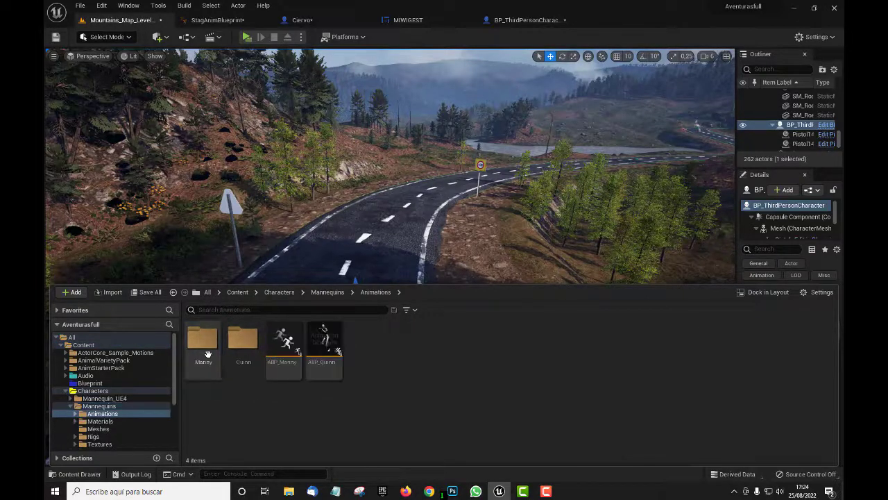
{"action": "double_click", "coordinate": [241, 347]}
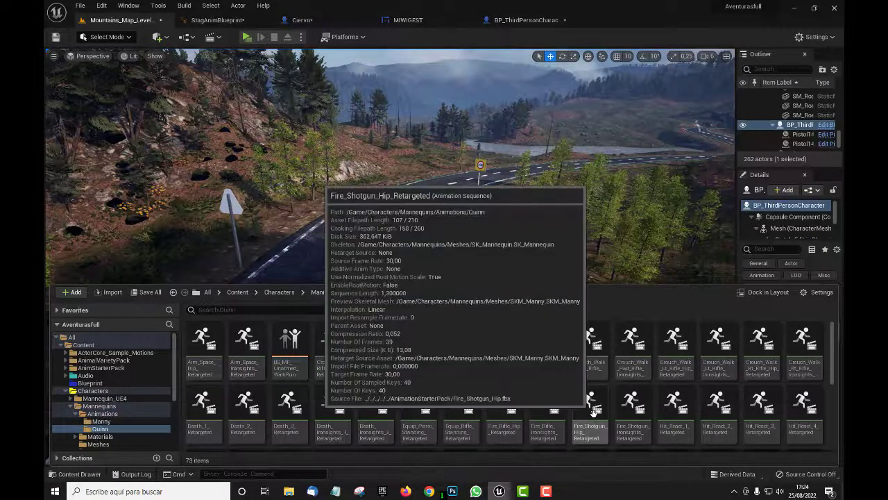
Step: Locate Idle_Pistol_Retargeted1_Montage in the Quinn grid and select Idle_Rifle_Hip_Break1
{"action": "scroll", "coordinate": [592, 412], "scroll_direction": "down", "scroll_amount": 1}
{"action": "scroll", "coordinate": [592, 412], "scroll_direction": "down", "scroll_amount": 1}
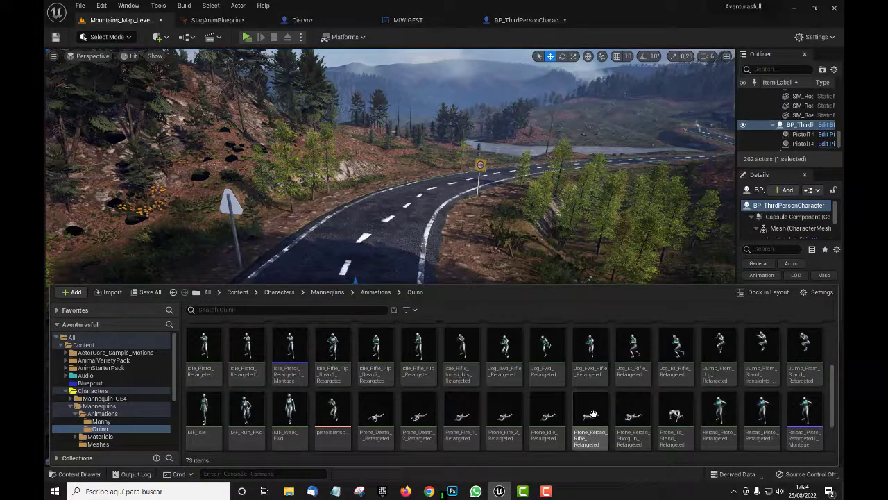
{"action": "mouse_move", "coordinate": [293, 343]}
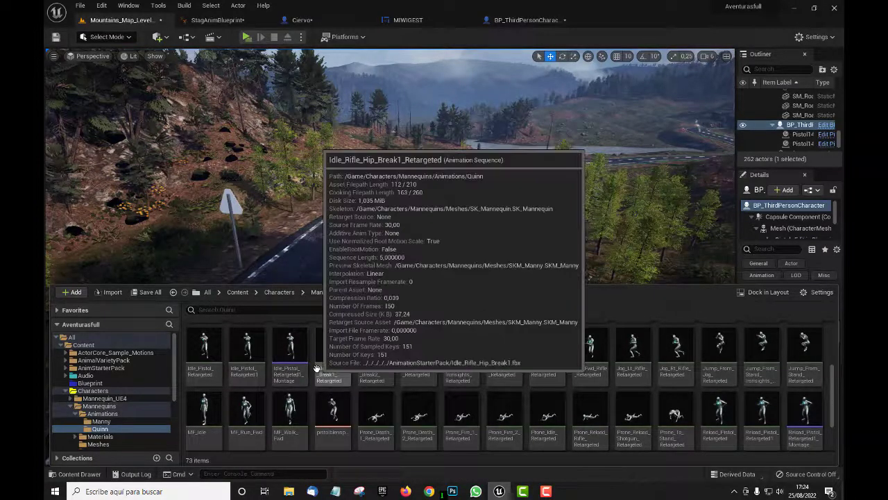
{"action": "left_click", "coordinate": [325, 363]}
Step: Preview the Idle_Pistol_Retargeted1_Montage, then return to the Mountains level
{"action": "mouse_move", "coordinate": [292, 353]}
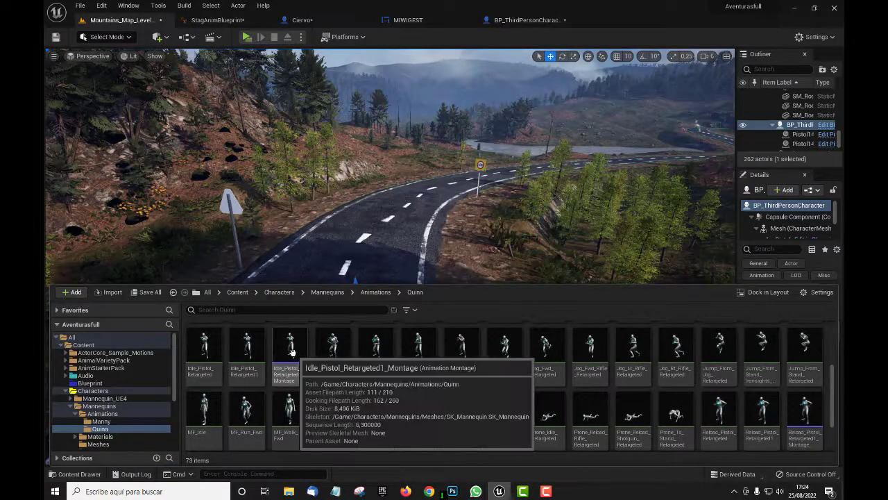
{"action": "double_click", "coordinate": [291, 353]}
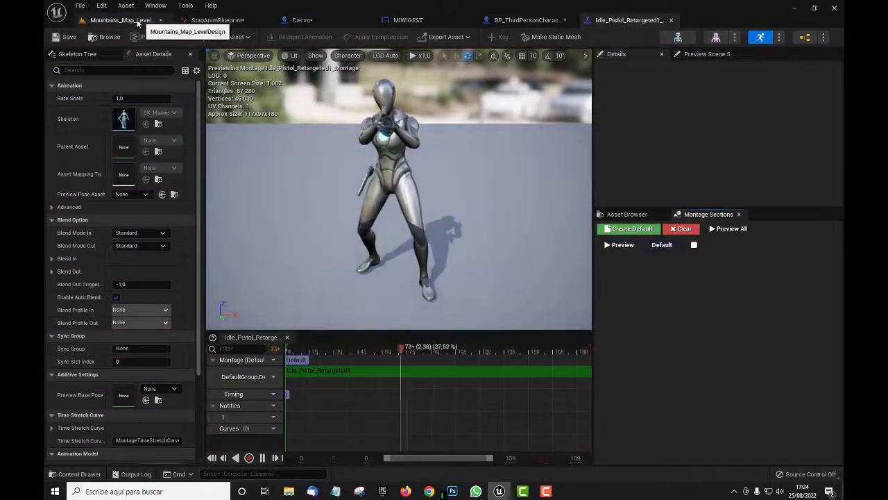
{"action": "left_click", "coordinate": [164, 19]}
Step: Browse the content drawer and open the Walk_Fwd_Rifle_Ironsights montage for preview
{"action": "key", "text": "ctrl+space"}
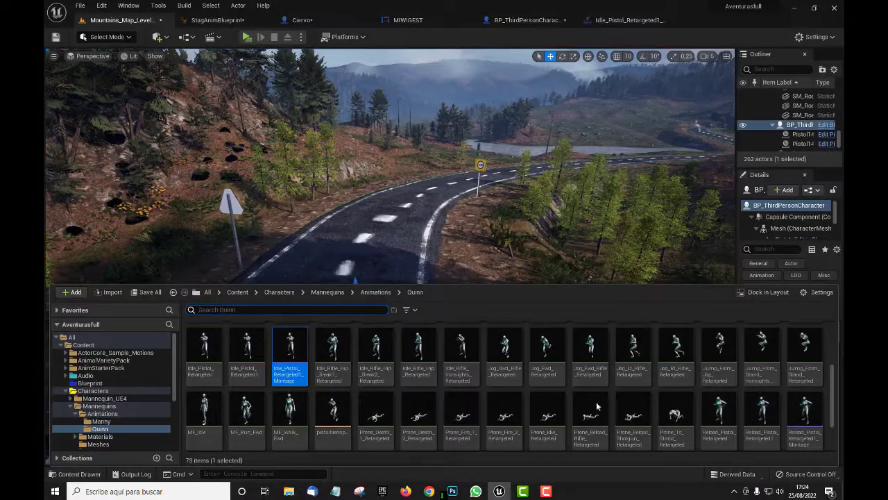
{"action": "scroll", "coordinate": [618, 409], "scroll_direction": "down", "scroll_amount": 2}
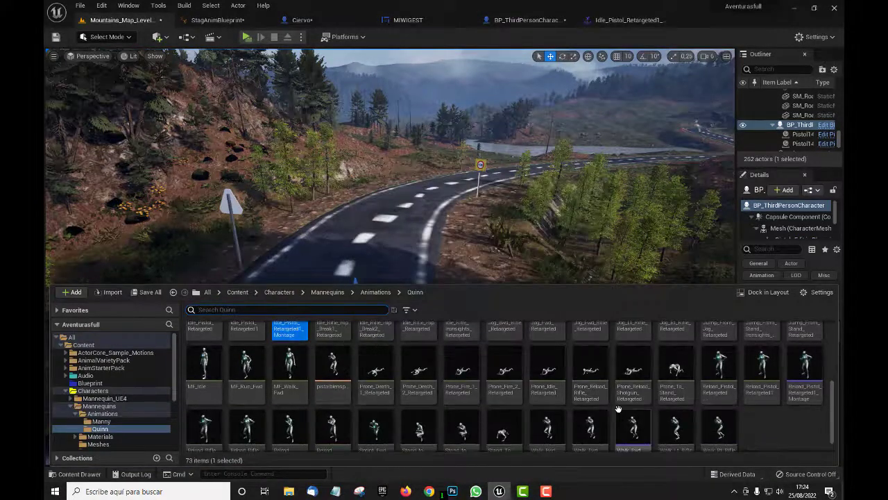
{"action": "scroll", "coordinate": [618, 409], "scroll_direction": "down", "scroll_amount": 1}
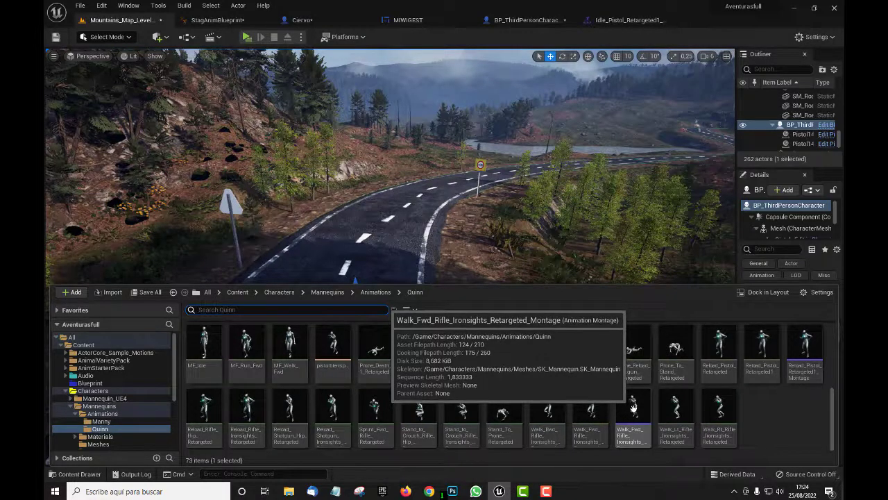
{"action": "scroll", "coordinate": [633, 408], "scroll_direction": "up", "scroll_amount": 3}
{"action": "scroll", "coordinate": [633, 408], "scroll_direction": "up", "scroll_amount": 3}
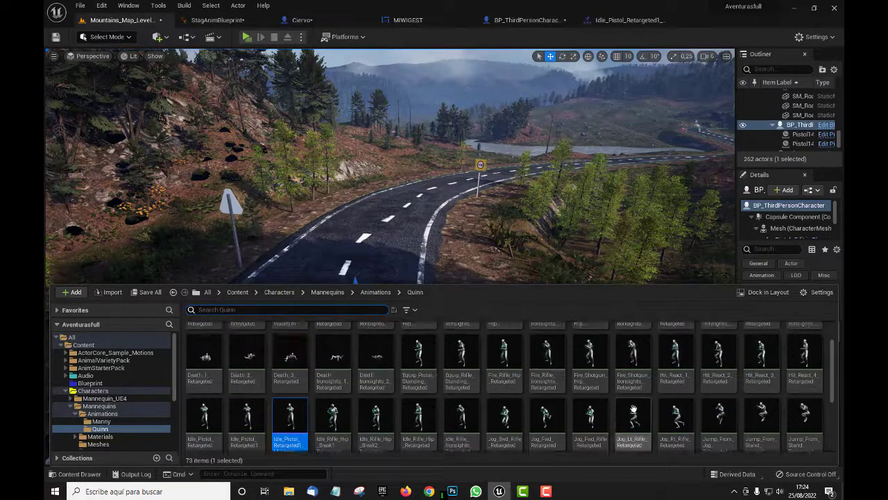
{"action": "scroll", "coordinate": [633, 409], "scroll_direction": "up", "scroll_amount": 1}
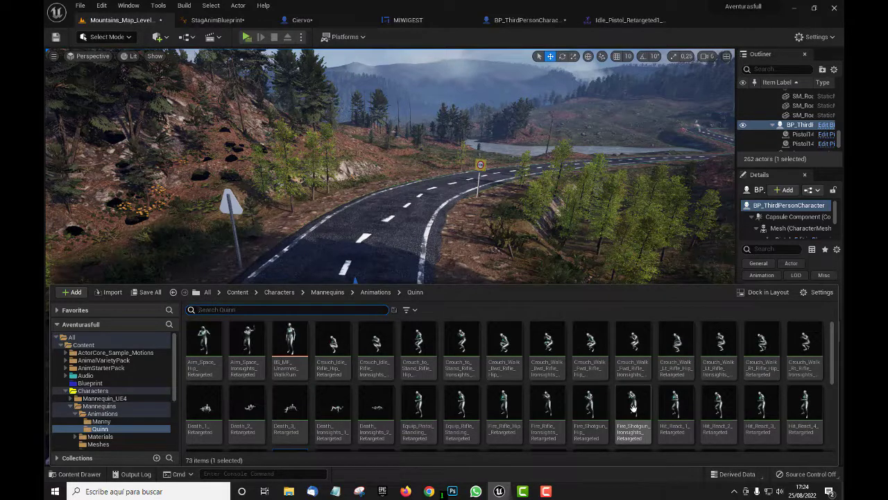
{"action": "scroll", "coordinate": [632, 408], "scroll_direction": "down", "scroll_amount": 1}
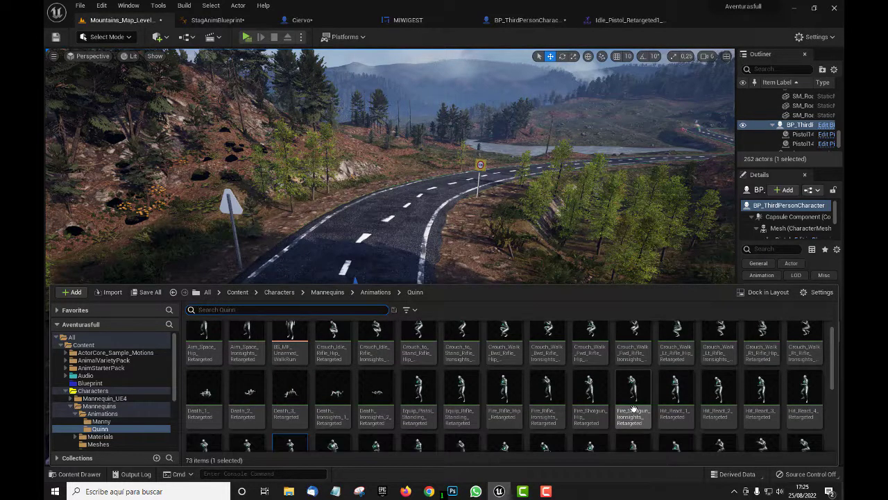
{"action": "scroll", "coordinate": [633, 409], "scroll_direction": "down", "scroll_amount": 3}
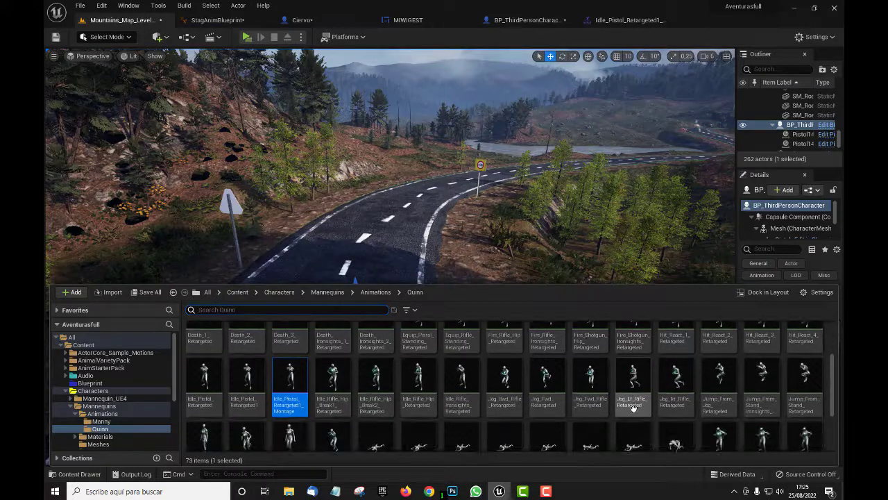
{"action": "scroll", "coordinate": [633, 408], "scroll_direction": "down", "scroll_amount": 2}
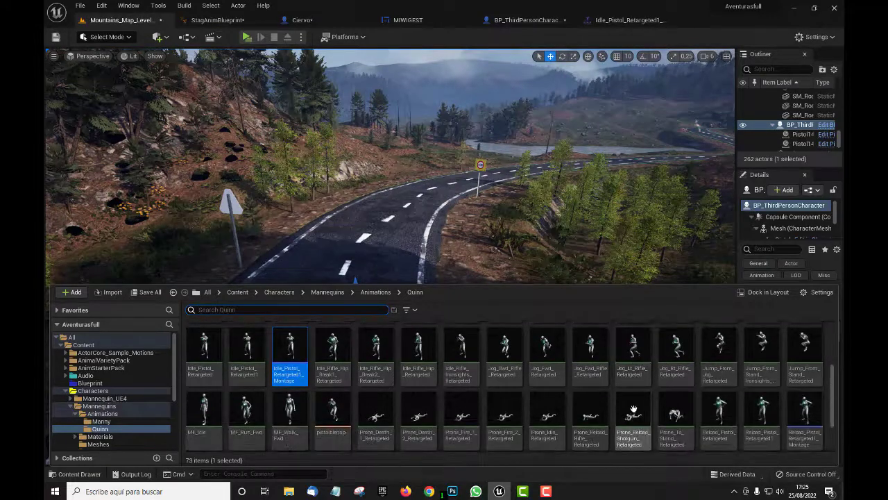
{"action": "scroll", "coordinate": [633, 408], "scroll_direction": "down", "scroll_amount": 2}
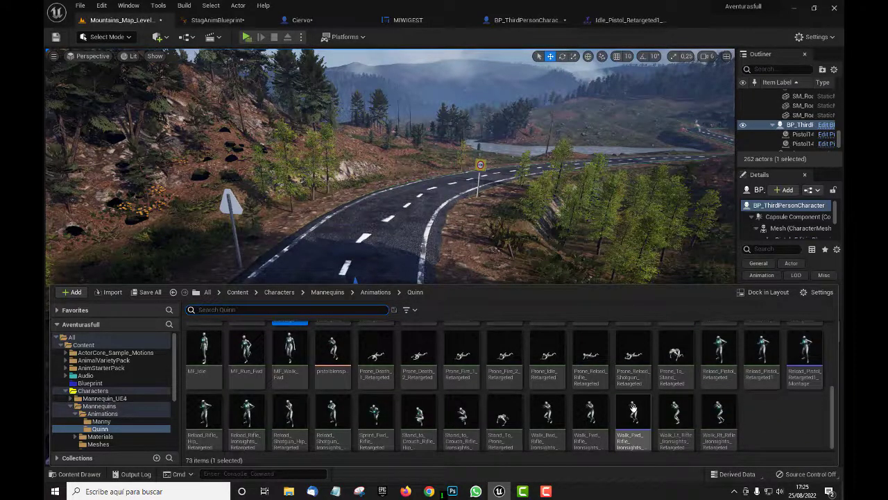
{"action": "scroll", "coordinate": [633, 409], "scroll_direction": "down", "scroll_amount": 1}
{"action": "mouse_move", "coordinate": [632, 408]}
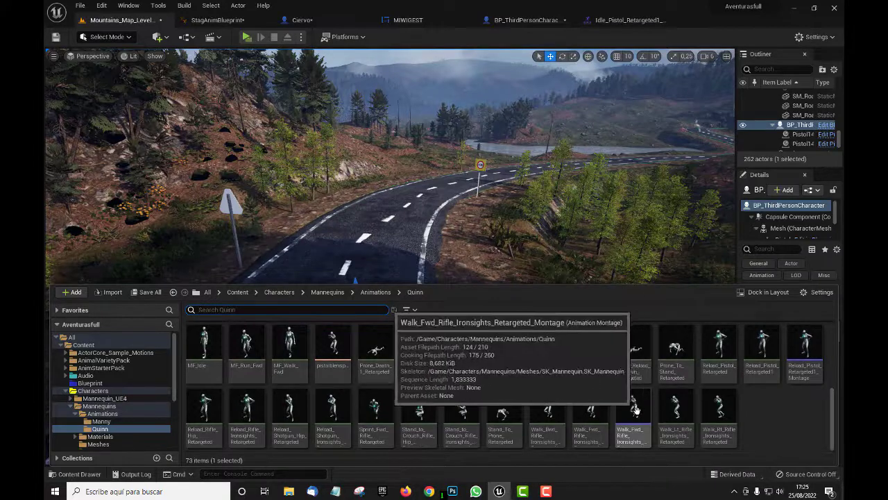
{"action": "double_click", "coordinate": [633, 408]}
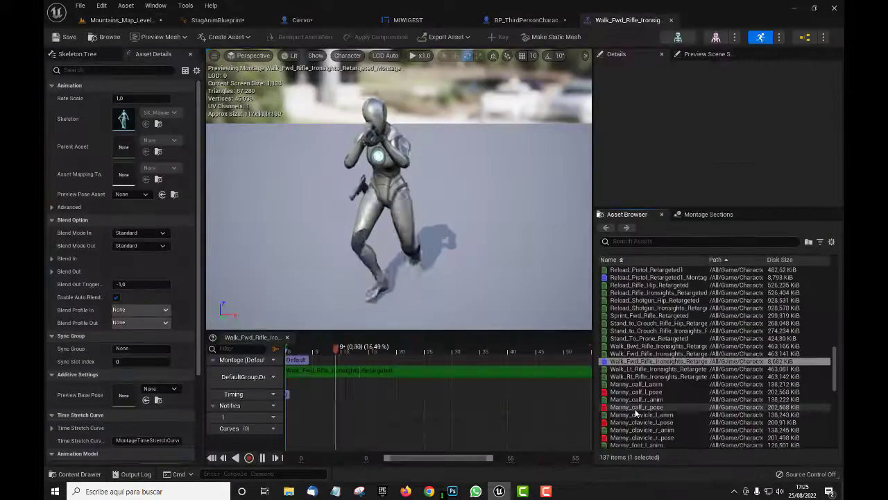
Step: Back in the Mountains level, reopen the content drawer and make it taller
{"action": "left_click", "coordinate": [129, 21]}
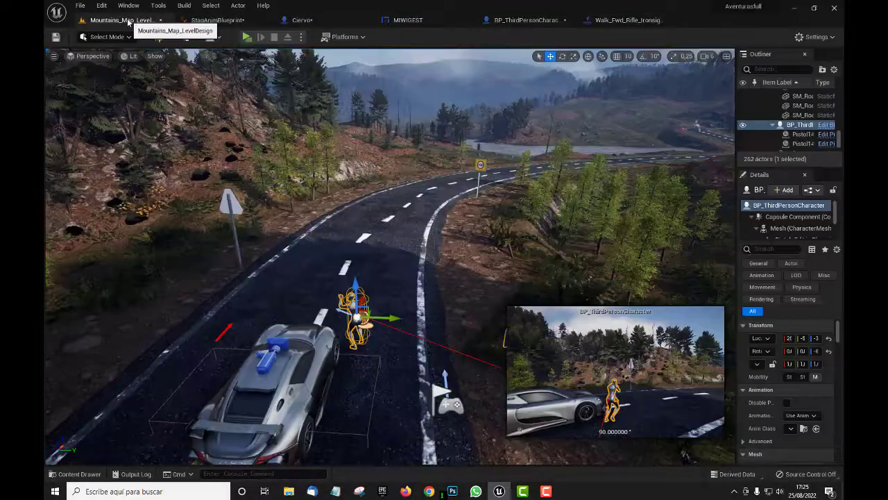
{"action": "key", "text": "ctrl+space"}
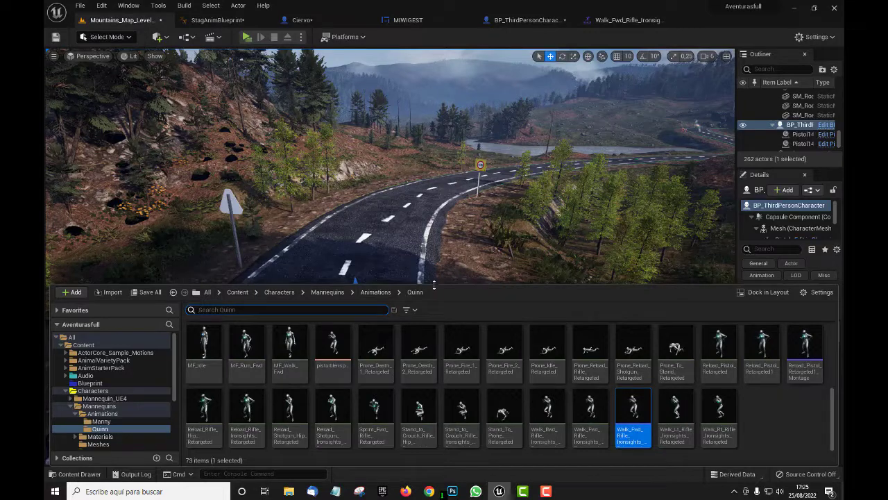
{"action": "left_click_drag", "start_coordinate": [434, 283], "coordinate": [430, 217]}
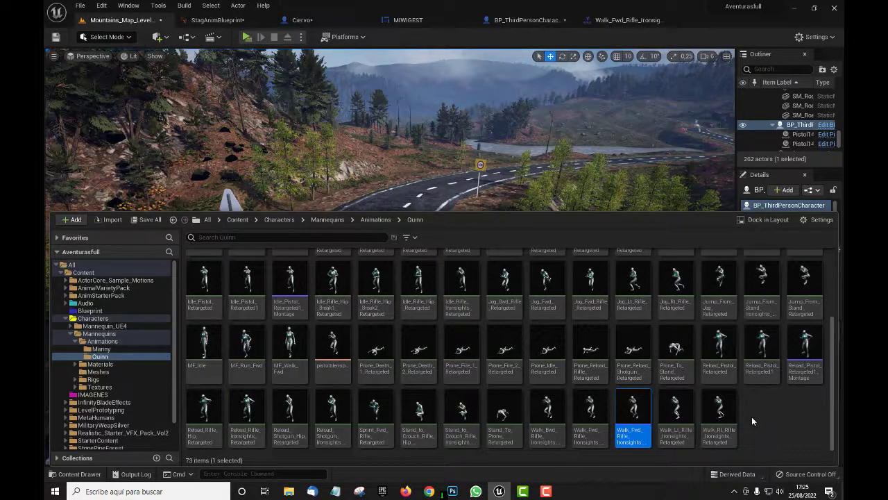
{"action": "scroll", "coordinate": [752, 416], "scroll_direction": "up", "scroll_amount": 1}
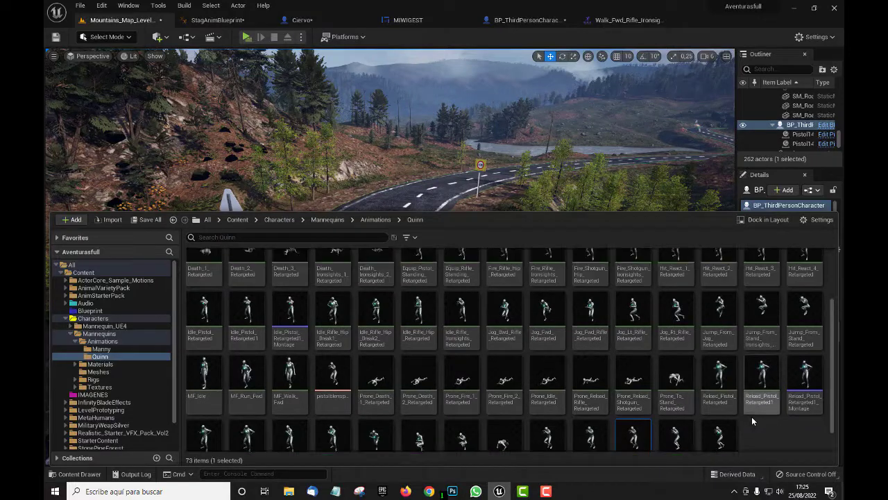
Step: Open Reload_Pistol_Retargeted1_Montage, pause it and scrub the reload through to its final frame at 1.67 s
{"action": "double_click", "coordinate": [805, 368]}
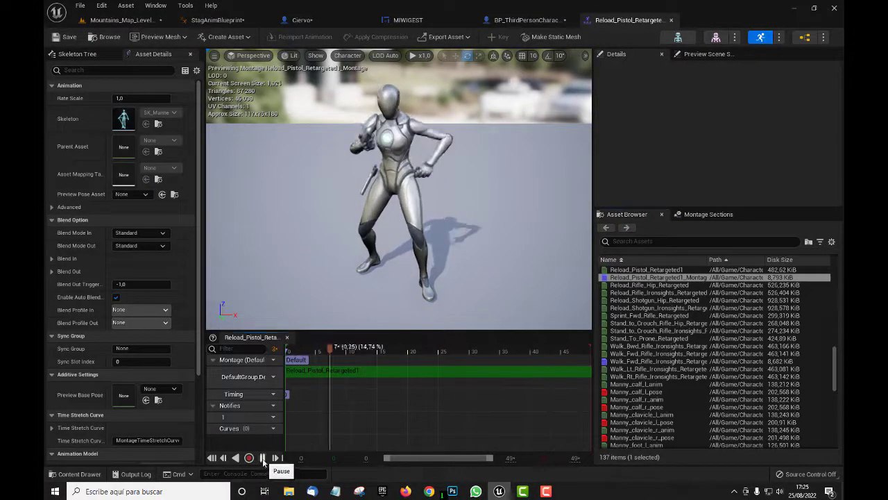
{"action": "left_click", "coordinate": [339, 349]}
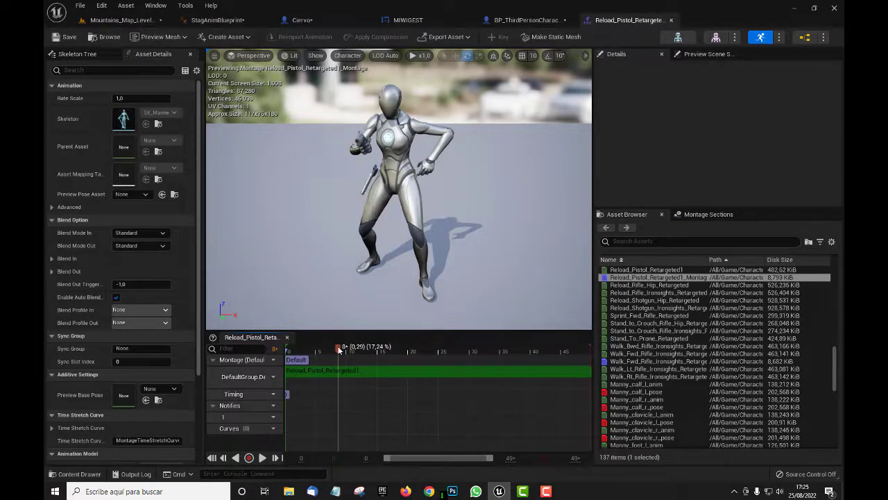
{"action": "left_click_drag", "start_coordinate": [339, 349], "coordinate": [592, 370]}
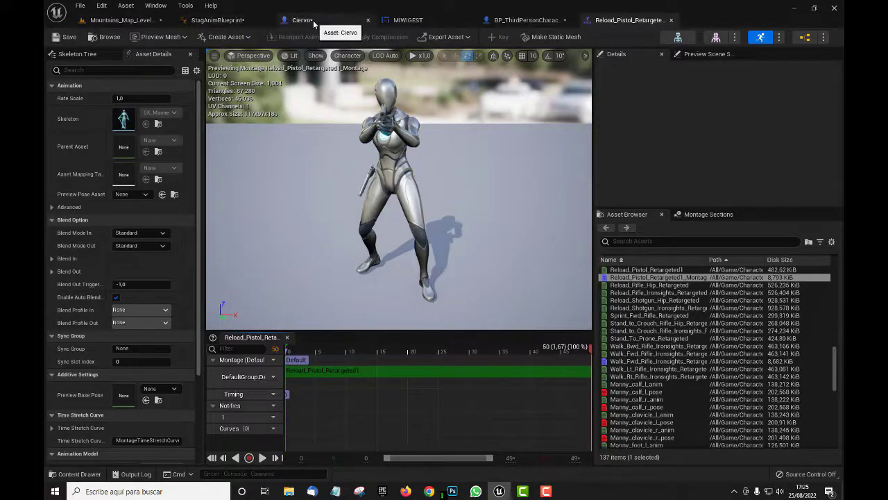
Step: In BP_ThirdPersonCharacter's Event Graph, move the second Play Montage node beside the Delay, then return to Mountains_Map
{"action": "left_click", "coordinate": [528, 21]}
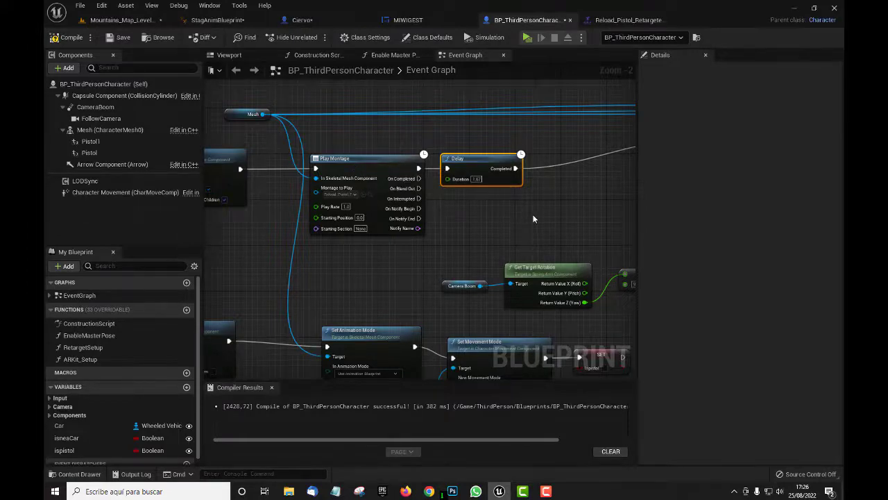
{"action": "right_click_drag", "start_coordinate": [534, 219], "coordinate": [335, 236]}
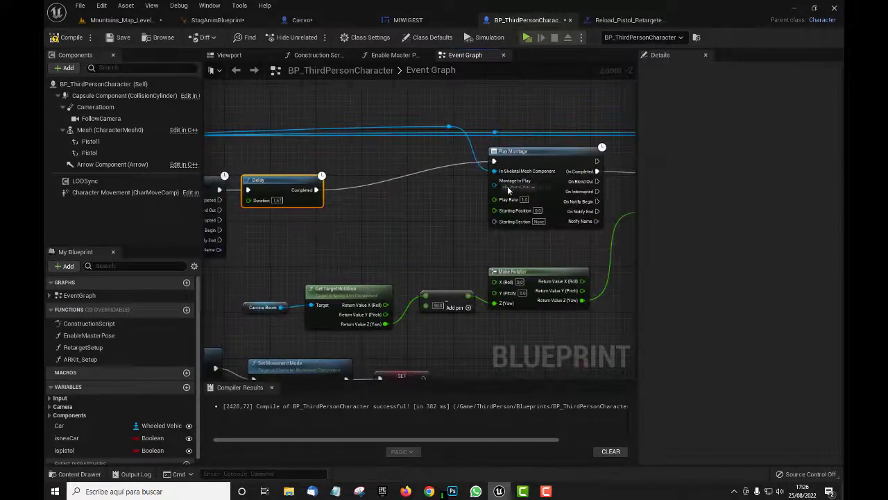
{"action": "left_click_drag", "start_coordinate": [538, 159], "coordinate": [399, 182]}
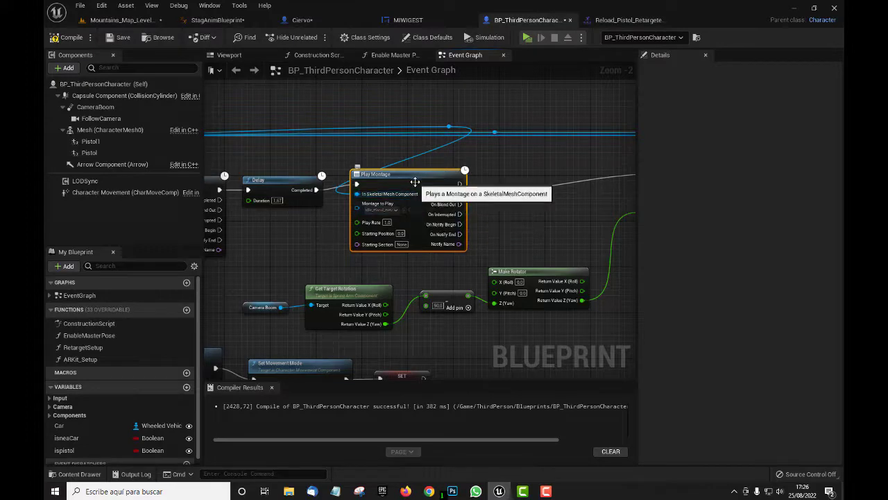
{"action": "mouse_move", "coordinate": [418, 187]}
{"action": "left_mouse_down"}
{"action": "mouse_move", "coordinate": [412, 182]}
{"action": "mouse_move", "coordinate": [418, 188]}
{"action": "left_mouse_up"}
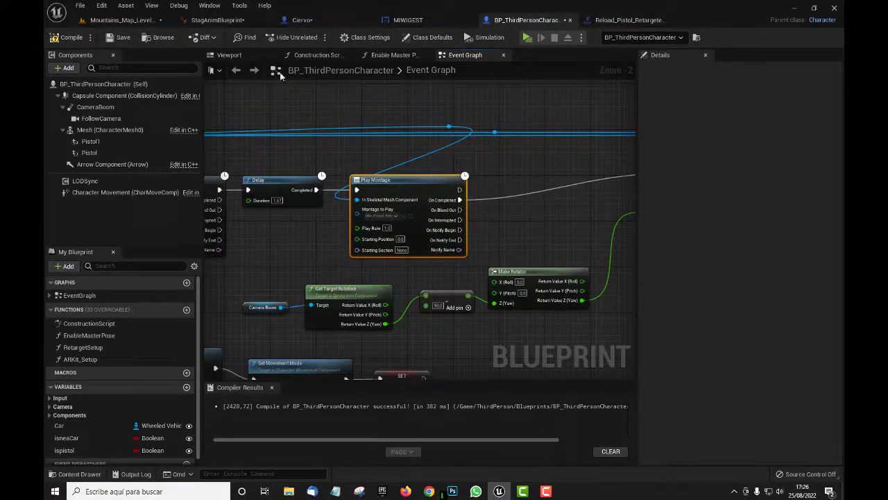
{"action": "left_click", "coordinate": [97, 21]}
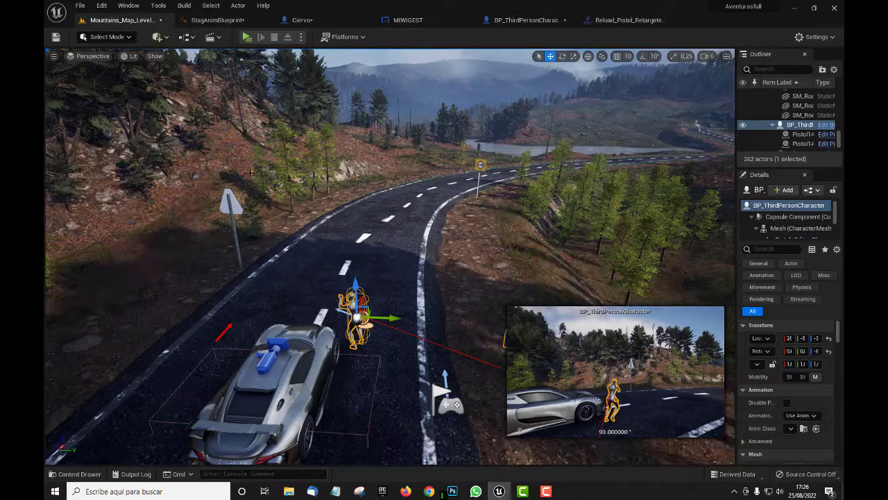
Step: Create an AnimMontage from Idle_Rifle_Hip_Retargeted and open the new Idle_Rifle_Hip_Retargeted_Montage for preview
{"action": "key", "text": "ctrl+space"}
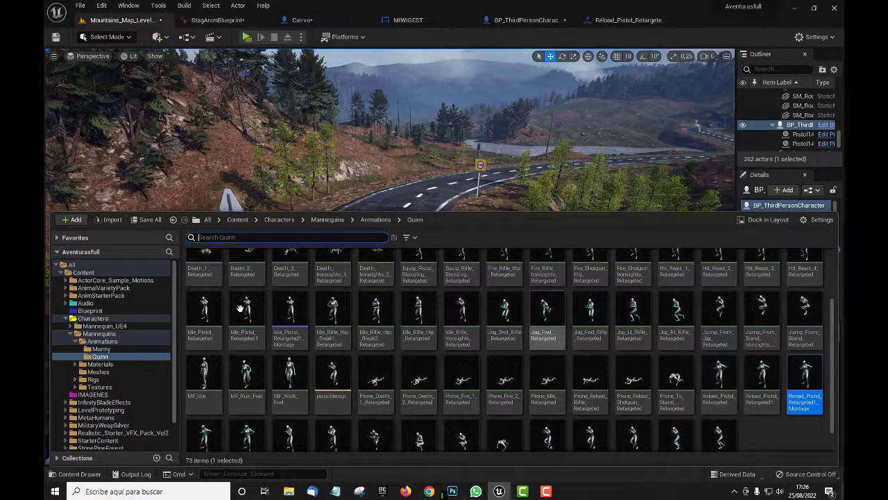
{"action": "right_click", "coordinate": [421, 305]}
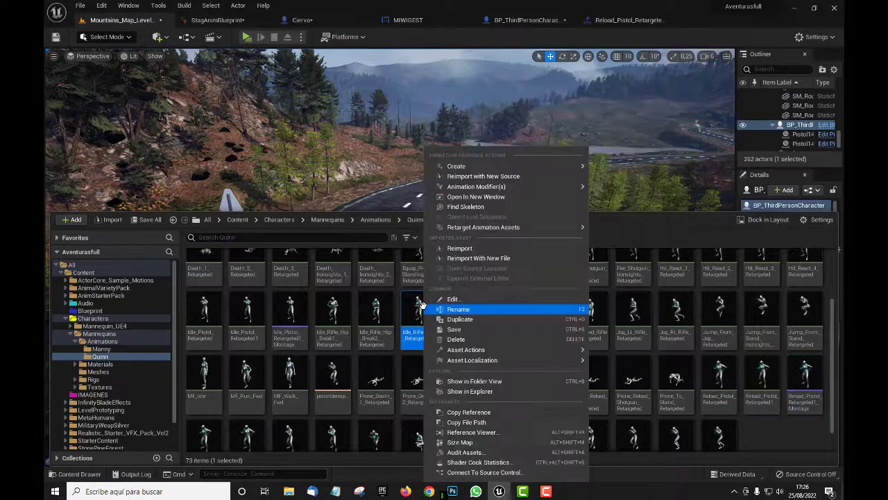
{"action": "mouse_move", "coordinate": [457, 166]}
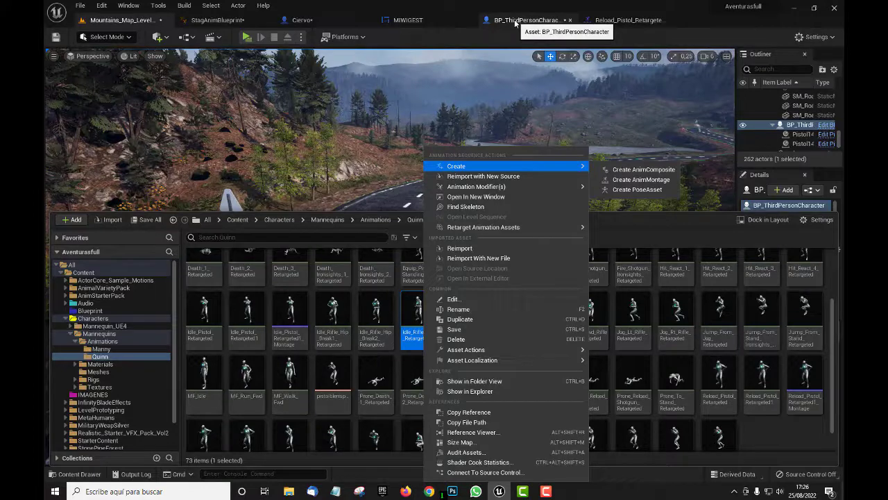
{"action": "mouse_move", "coordinate": [418, 309]}
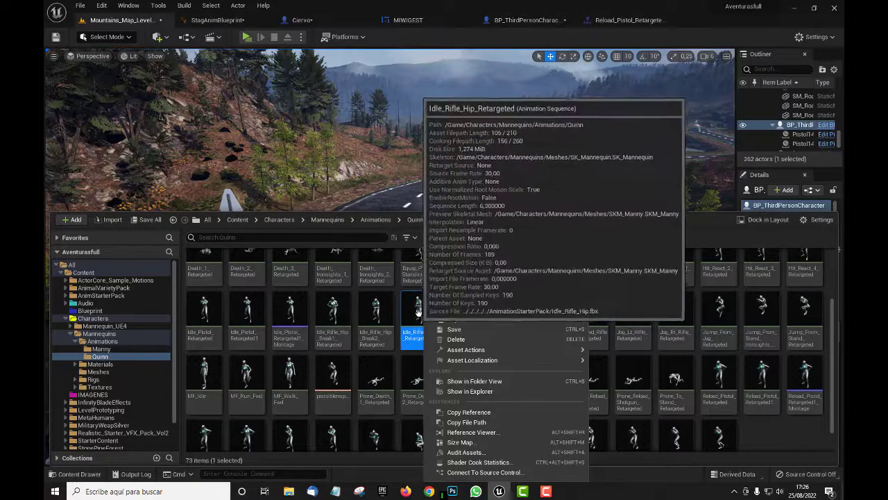
{"action": "left_click", "coordinate": [418, 308]}
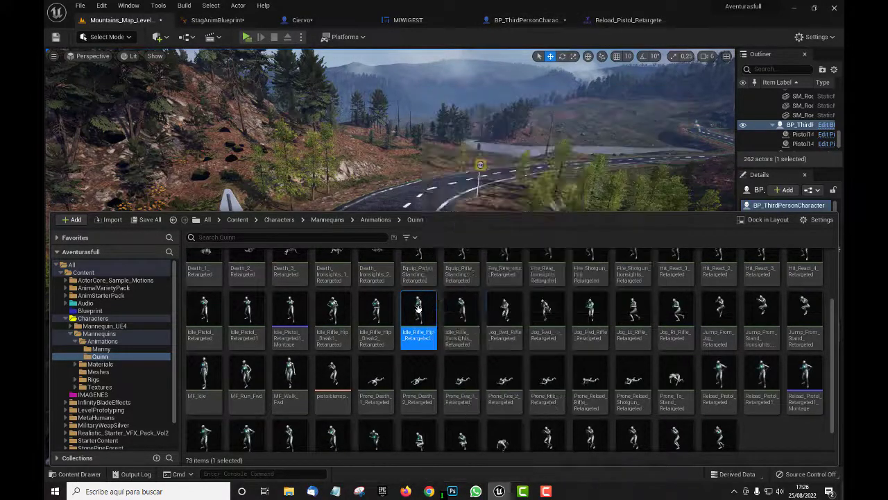
{"action": "right_click", "coordinate": [418, 309]}
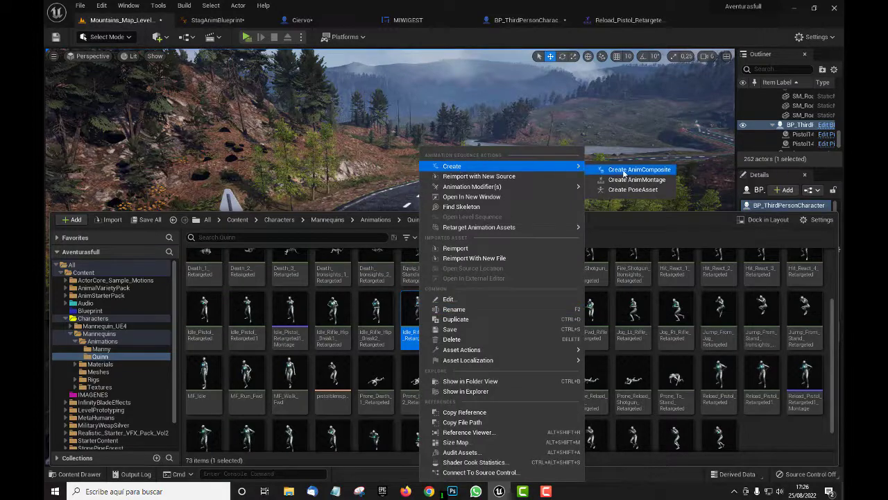
{"action": "mouse_move", "coordinate": [415, 303]}
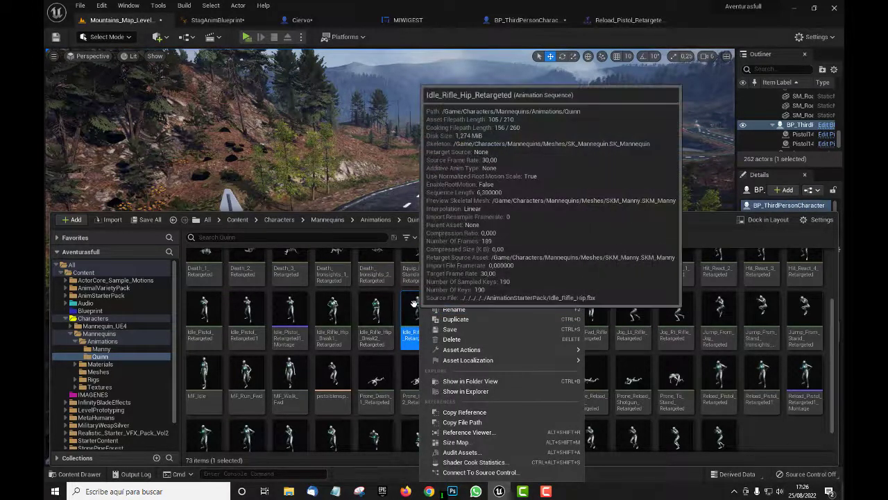
{"action": "mouse_move", "coordinate": [491, 164]}
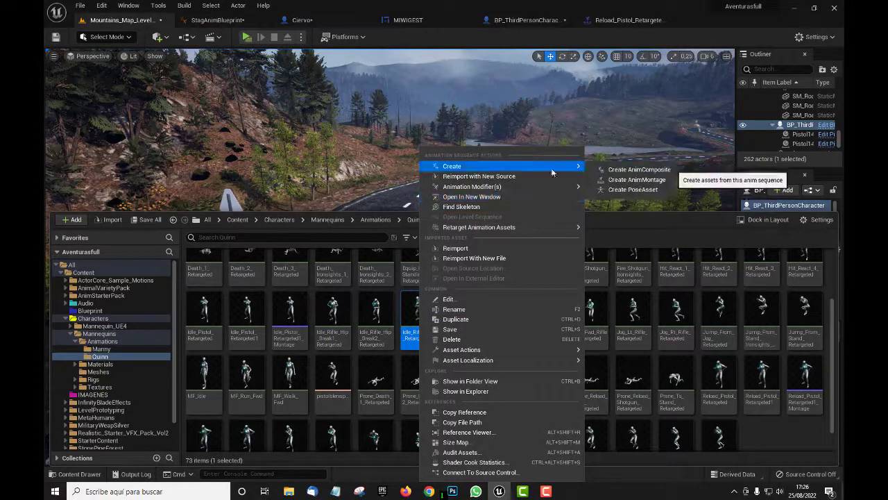
{"action": "left_click", "coordinate": [637, 180]}
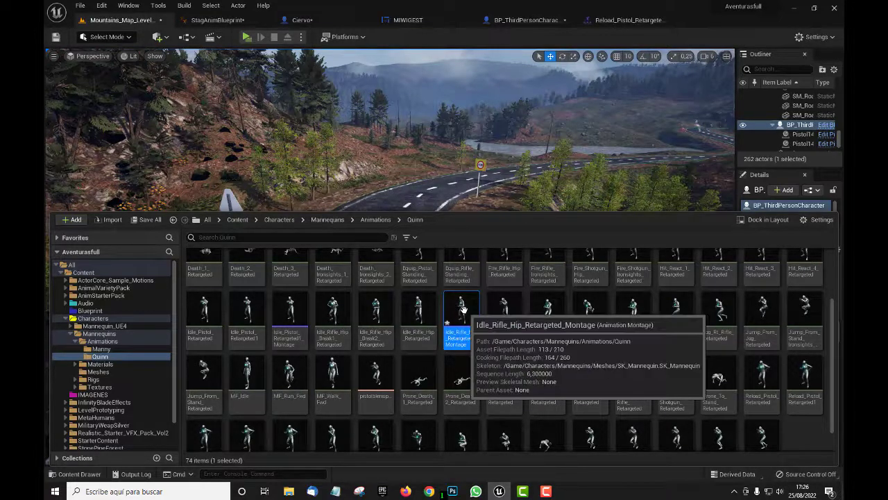
{"action": "double_click", "coordinate": [463, 309]}
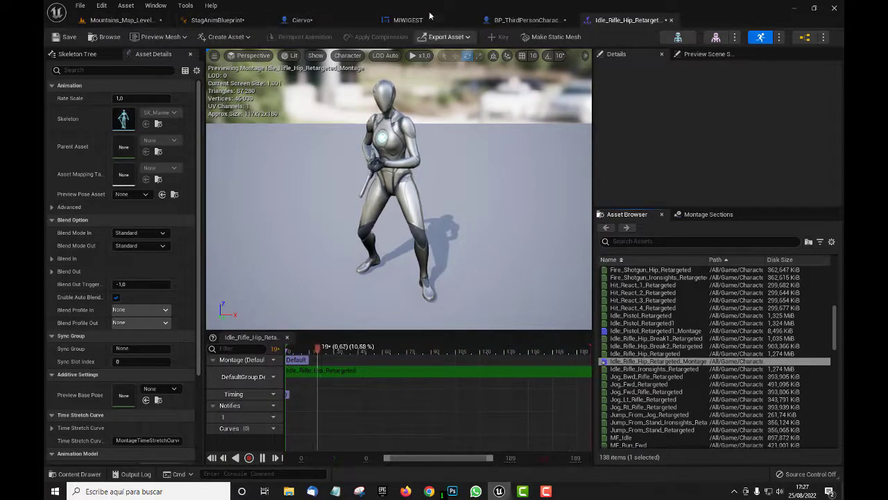
Step: Back in BP_ThirdPersonCharacter's Event Graph, move Set Animation Mode next to Play Montage
{"action": "left_click", "coordinate": [520, 23]}
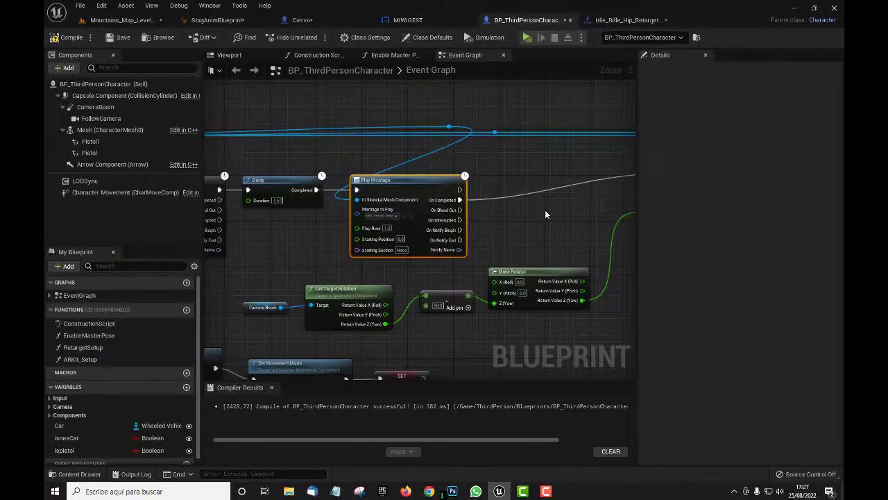
{"action": "scroll", "coordinate": [544, 210], "scroll_direction": "down", "scroll_amount": 2}
{"action": "right_click_drag", "start_coordinate": [544, 209], "coordinate": [394, 208]}
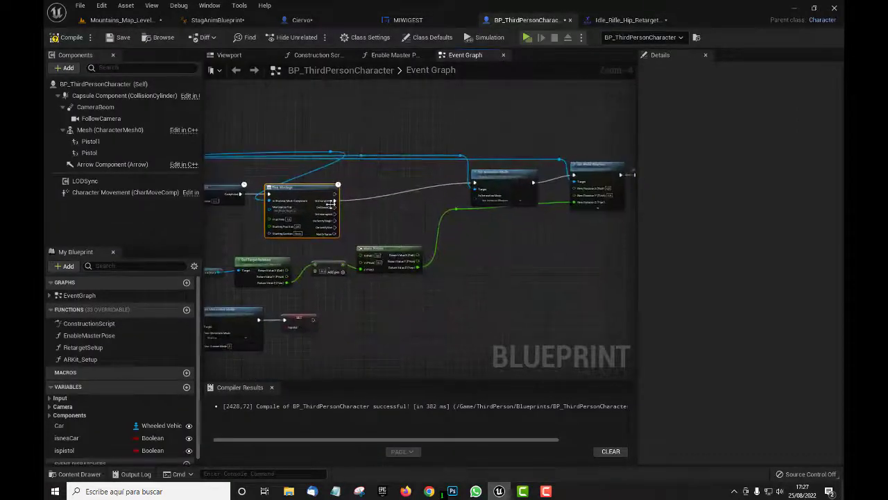
{"action": "scroll", "coordinate": [372, 214], "scroll_direction": "up", "scroll_amount": 2}
{"action": "scroll", "coordinate": [277, 167], "scroll_direction": "up", "scroll_amount": 1}
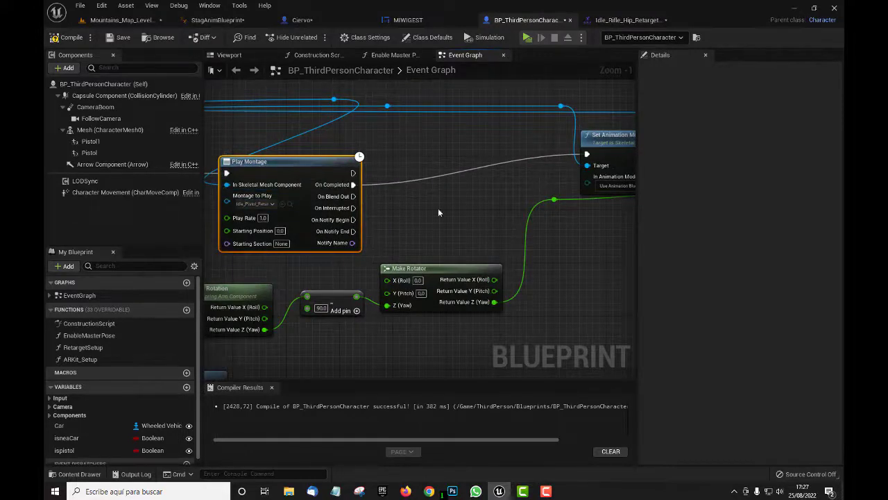
{"action": "left_click_drag", "start_coordinate": [608, 133], "coordinate": [410, 165]}
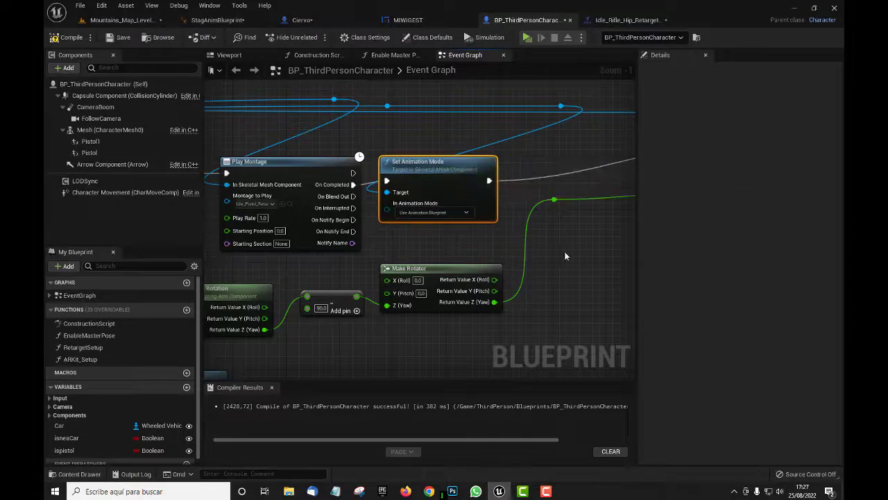
Step: Shift Set Animation Mode toward Set World Rotation and review the Delay, Camera Boom and Set Movement Mode nodes
{"action": "right_click_drag", "start_coordinate": [431, 251], "coordinate": [465, 244]}
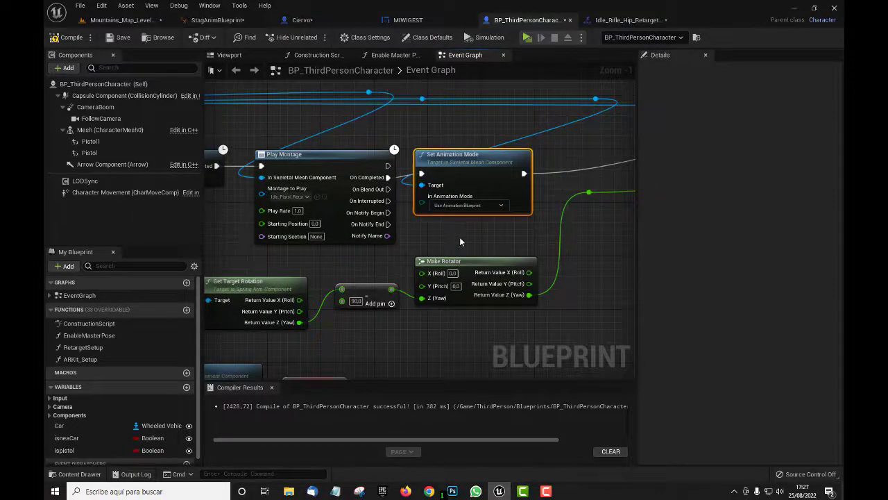
{"action": "right_click_drag", "start_coordinate": [461, 238], "coordinate": [363, 229]}
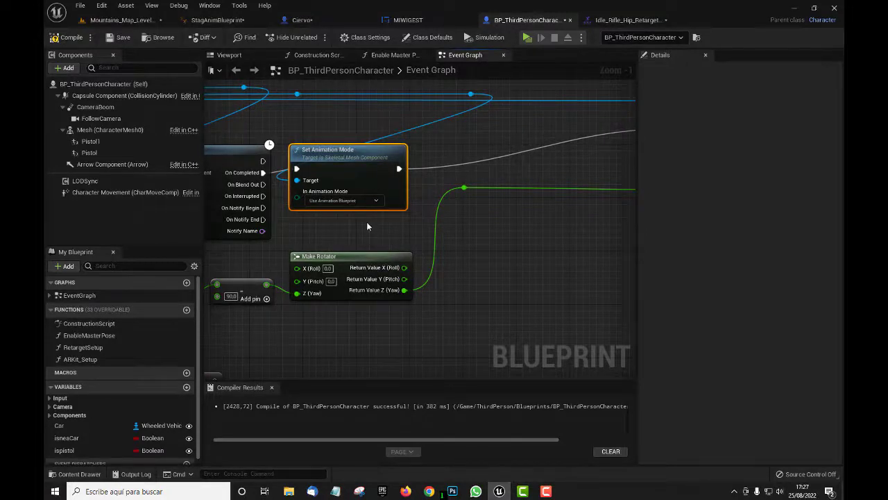
{"action": "scroll", "coordinate": [384, 221], "scroll_direction": "down", "scroll_amount": 1}
{"action": "right_click_drag", "start_coordinate": [443, 234], "coordinate": [377, 251]}
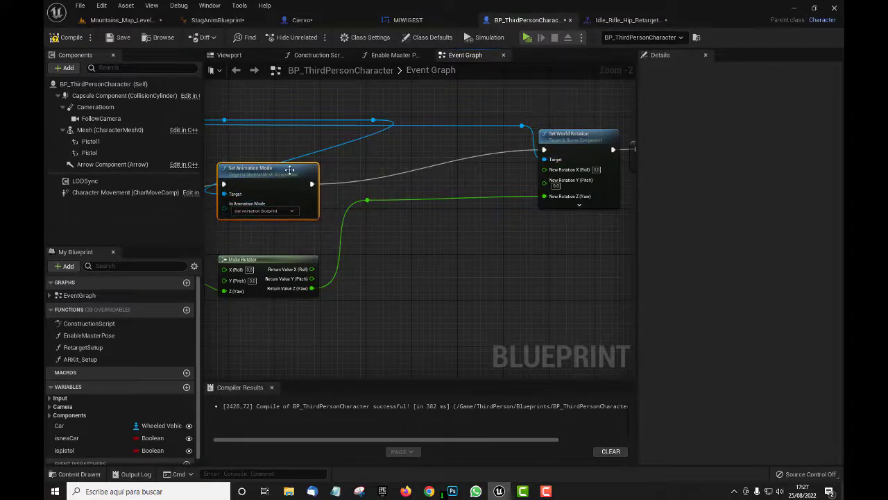
{"action": "left_click_drag", "start_coordinate": [289, 169], "coordinate": [392, 140]}
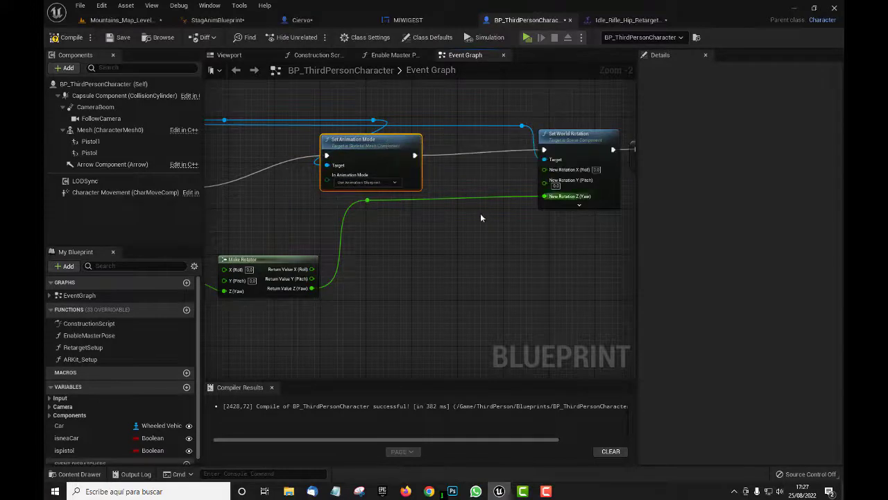
{"action": "right_click_drag", "start_coordinate": [480, 218], "coordinate": [327, 255]}
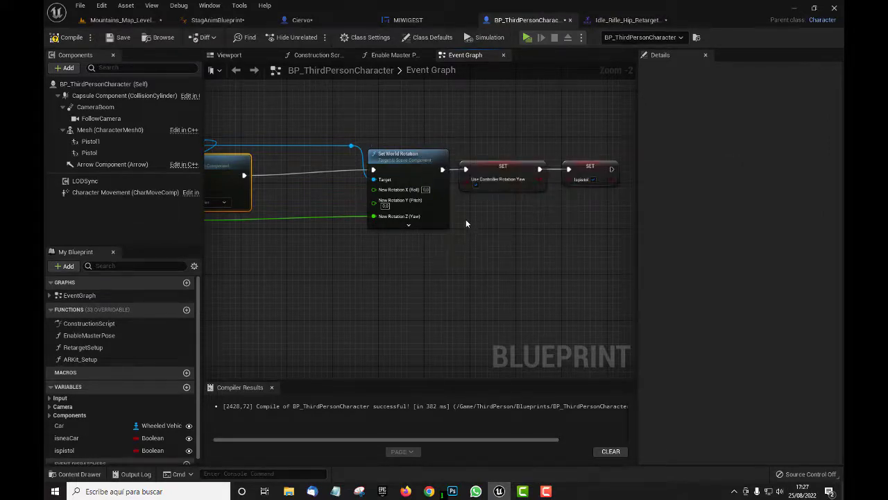
{"action": "mouse_move", "coordinate": [363, 247]}
{"action": "right_mouse_down"}
{"action": "mouse_move", "coordinate": [459, 213]}
{"action": "mouse_move", "coordinate": [392, 234]}
{"action": "mouse_move", "coordinate": [624, 229]}
{"action": "right_mouse_up"}
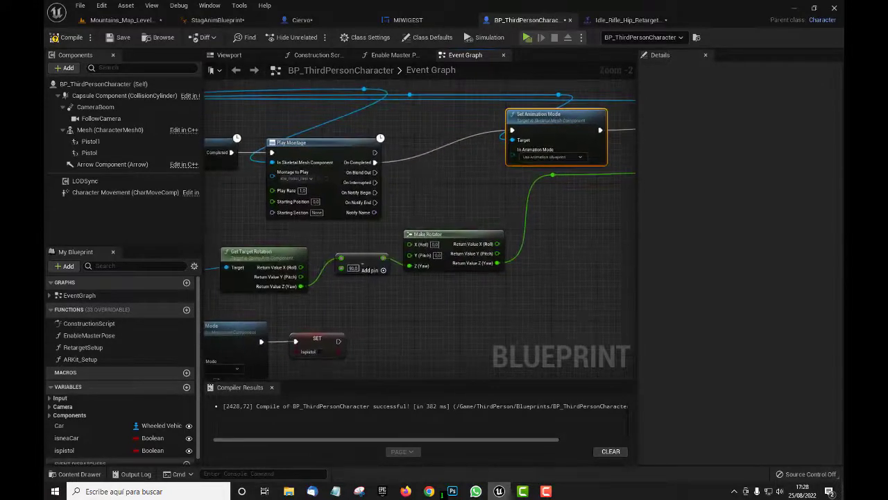
{"action": "right_click_drag", "start_coordinate": [248, 228], "coordinate": [397, 198]}
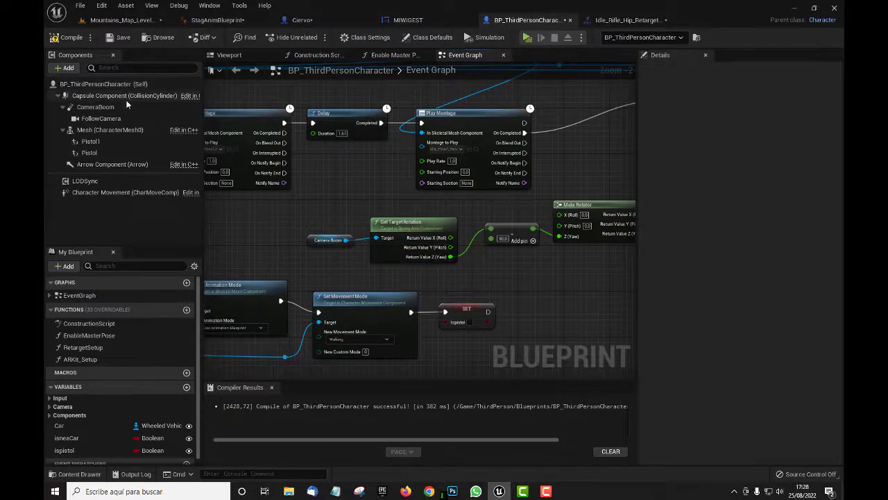
{"action": "mouse_move", "coordinate": [104, 110]}
{"action": "left_mouse_down"}
{"action": "mouse_move", "coordinate": [290, 208]}
{"action": "mouse_move", "coordinate": [243, 211]}
{"action": "mouse_move", "coordinate": [258, 209]}
{"action": "left_mouse_up"}
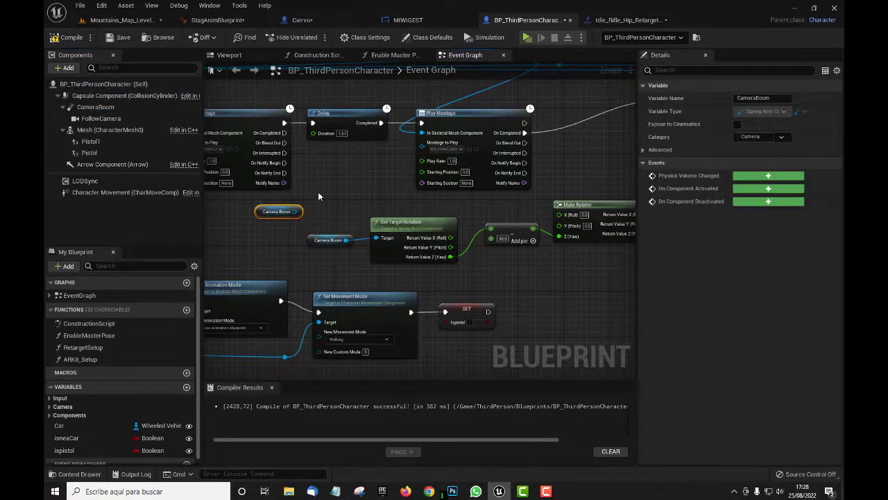
{"action": "key", "text": "Delete"}
{"action": "right_click_drag", "start_coordinate": [331, 234], "coordinate": [298, 236]}
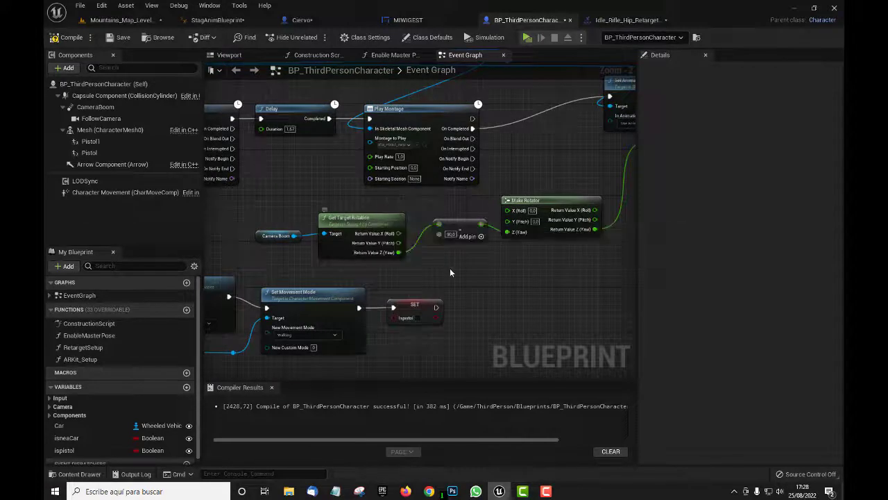
{"action": "right_click_drag", "start_coordinate": [464, 268], "coordinate": [470, 261]}
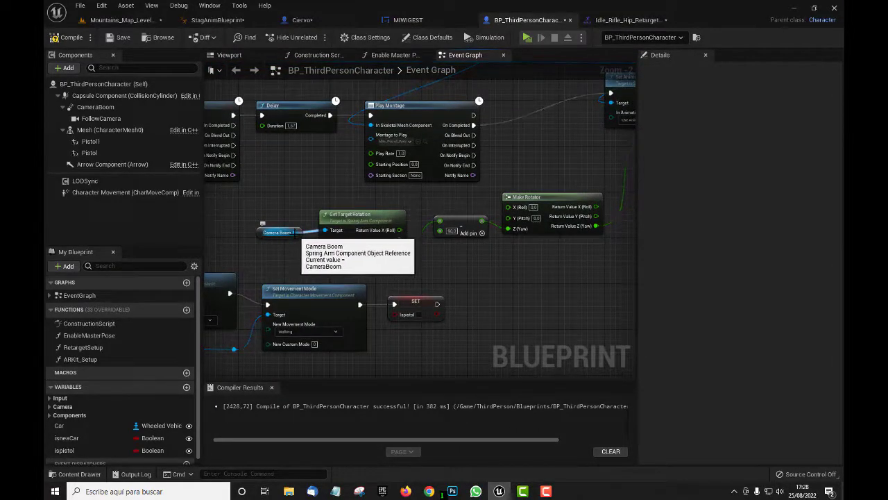
{"action": "left_click_drag", "start_coordinate": [295, 232], "coordinate": [466, 268]}
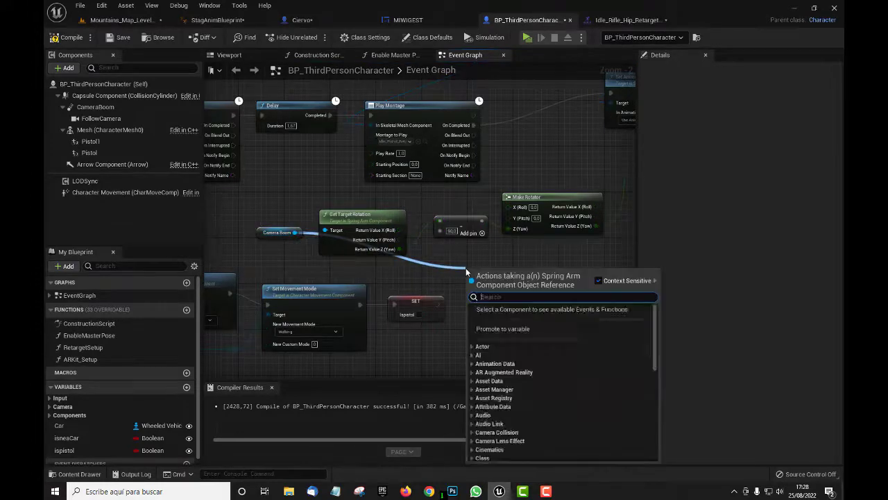
{"action": "type", "text": "GETTA"}
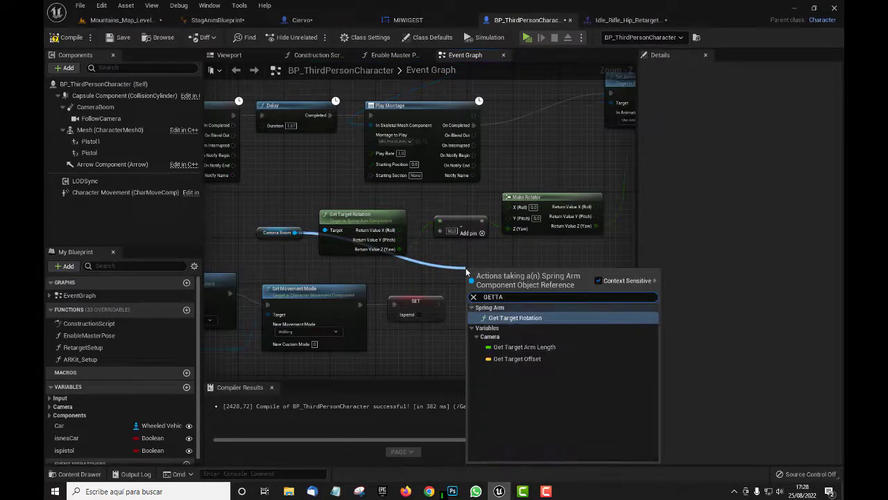
{"action": "left_click", "coordinate": [509, 318]}
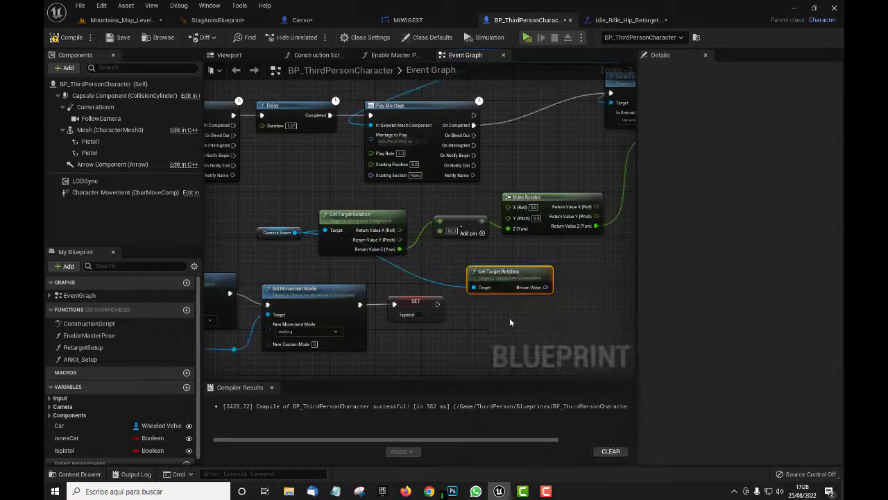
{"action": "right_click", "coordinate": [545, 289]}
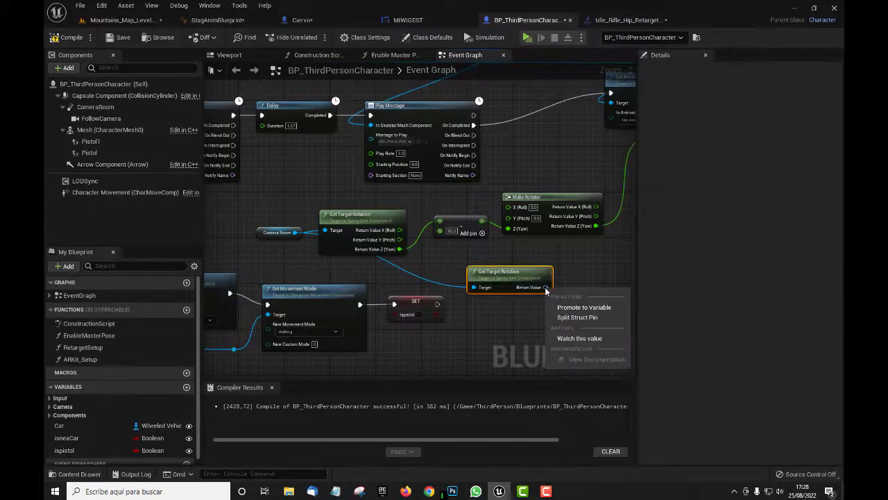
{"action": "left_click", "coordinate": [579, 317]}
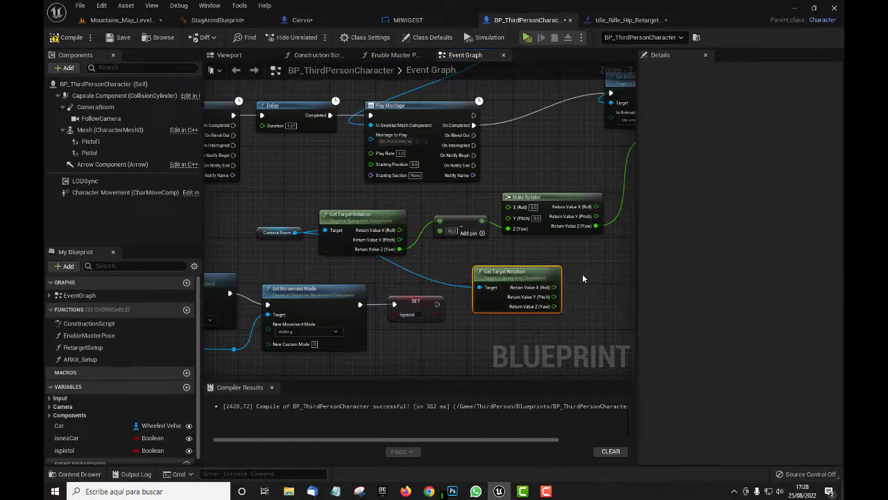
{"action": "key", "text": "Delete"}
{"action": "right_click_drag", "start_coordinate": [519, 271], "coordinate": [500, 280]}
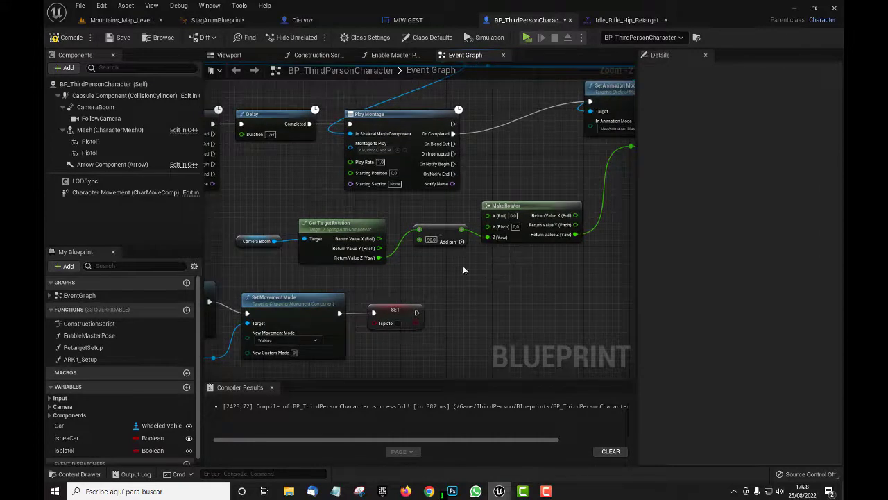
{"action": "left_click_drag", "start_coordinate": [427, 230], "coordinate": [426, 262]}
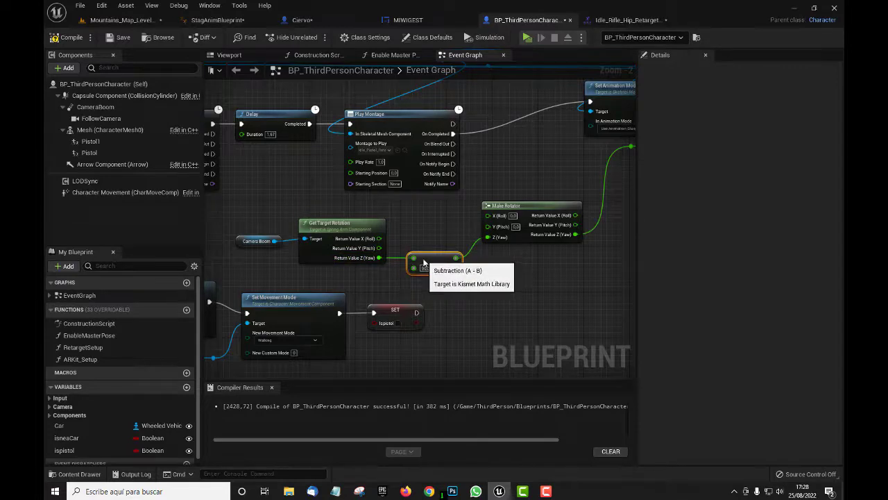
{"action": "right_click_drag", "start_coordinate": [503, 257], "coordinate": [467, 248]}
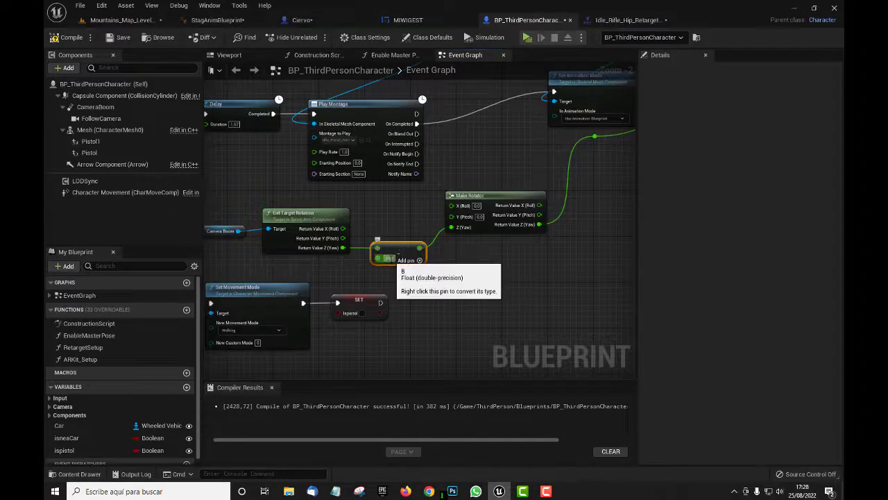
{"action": "right_click_drag", "start_coordinate": [514, 267], "coordinate": [438, 256]}
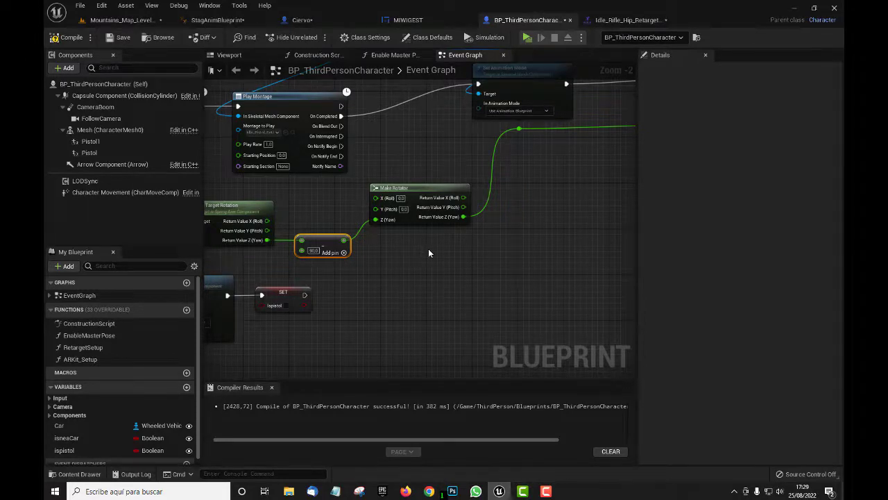
{"action": "right_click_drag", "start_coordinate": [428, 248], "coordinate": [415, 250]}
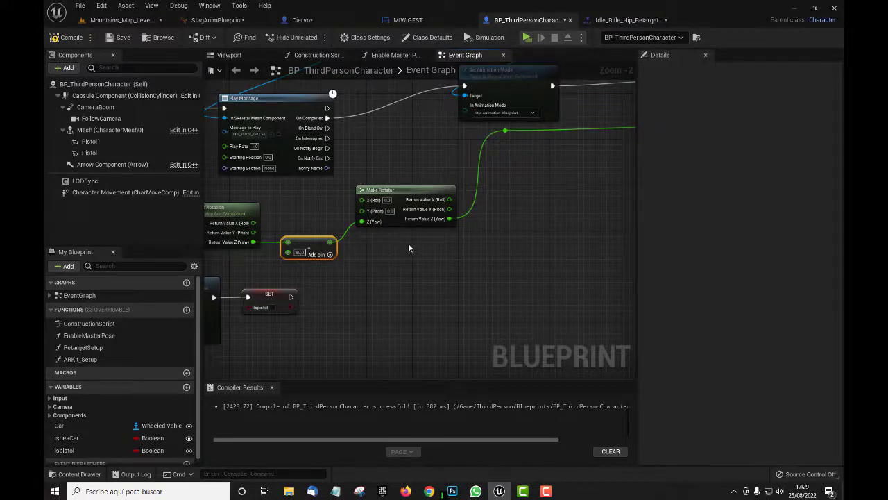
{"action": "right_click", "coordinate": [453, 214]}
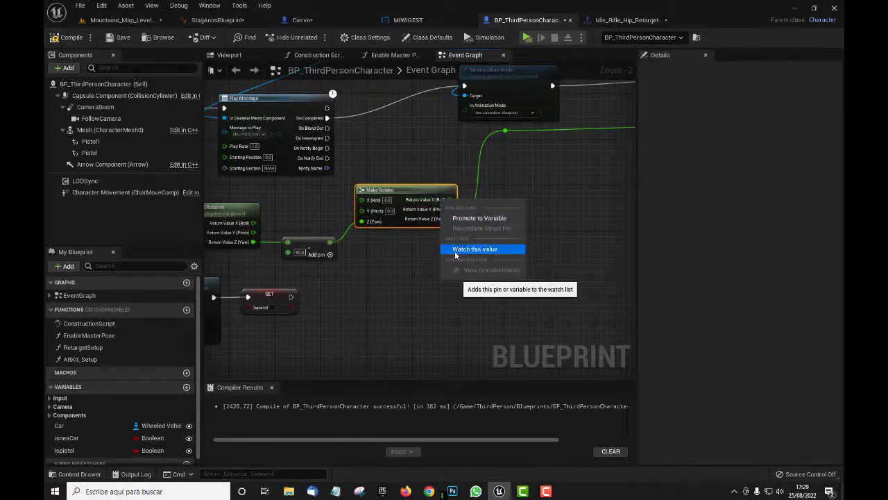
{"action": "left_click", "coordinate": [411, 271]}
{"action": "right_click", "coordinate": [459, 244]}
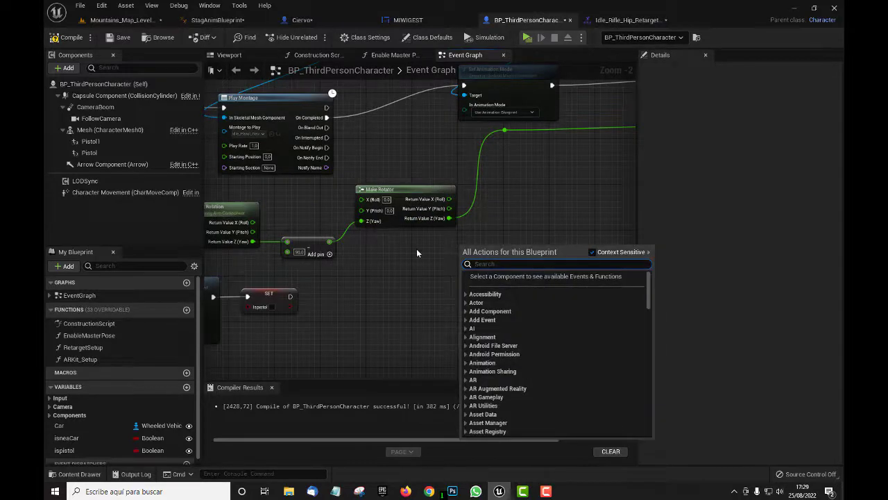
{"action": "scroll", "coordinate": [417, 249], "scroll_direction": "down", "scroll_amount": 1}
{"action": "left_click", "coordinate": [401, 222]}
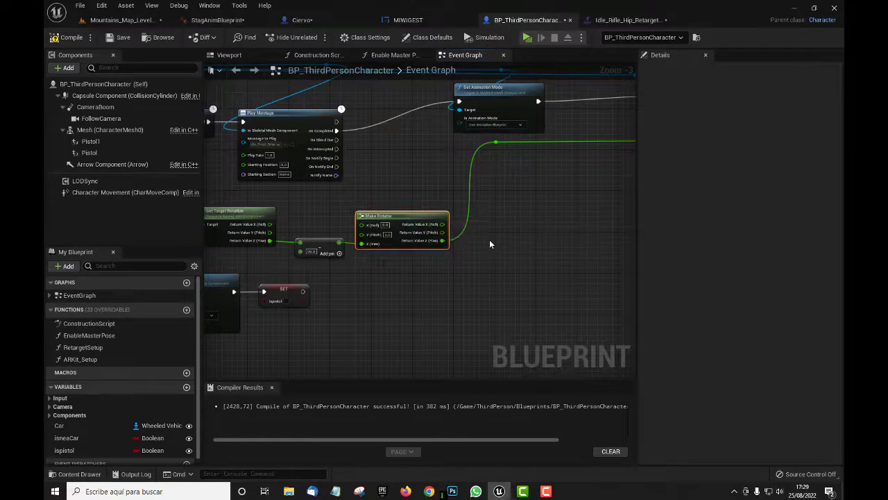
{"action": "scroll", "coordinate": [489, 244], "scroll_direction": "up", "scroll_amount": 1}
{"action": "right_click_drag", "start_coordinate": [521, 230], "coordinate": [456, 253]}
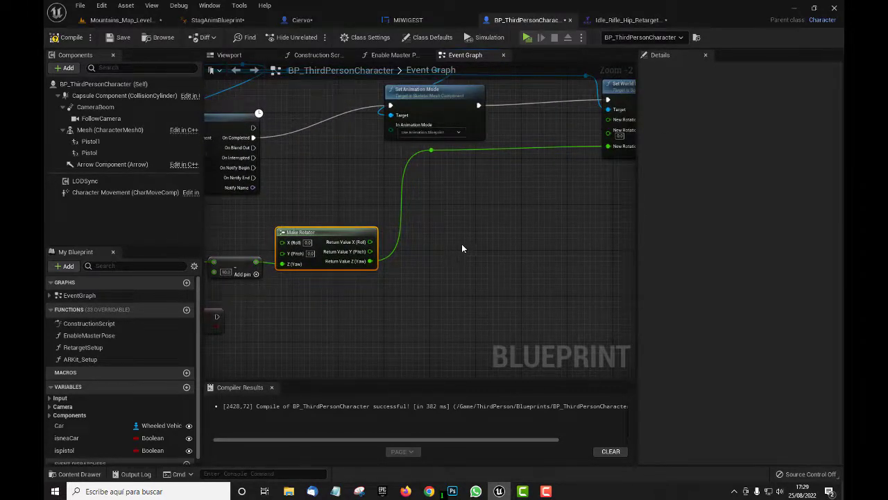
{"action": "right_click_drag", "start_coordinate": [469, 249], "coordinate": [510, 242]}
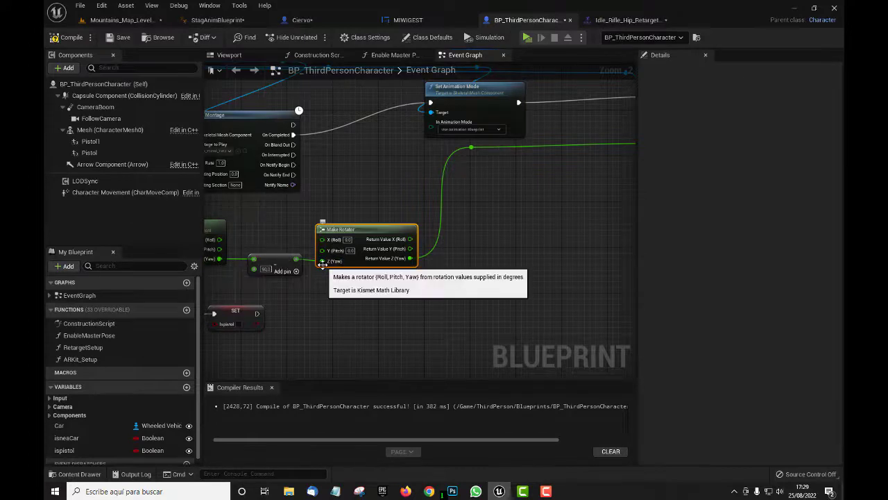
{"action": "right_click_drag", "start_coordinate": [555, 236], "coordinate": [352, 286]}
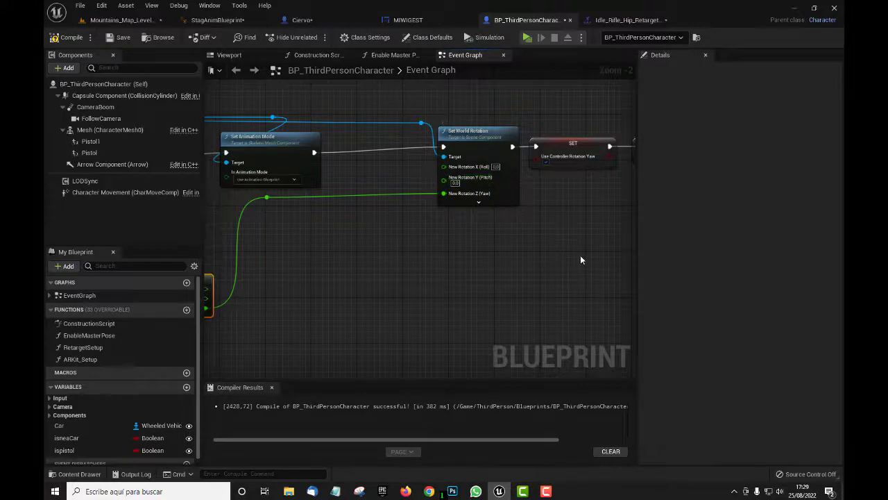
{"action": "mouse_move", "coordinate": [580, 255]}
{"action": "right_mouse_down"}
{"action": "mouse_move", "coordinate": [521, 290]}
{"action": "mouse_move", "coordinate": [502, 289]}
{"action": "right_mouse_up"}
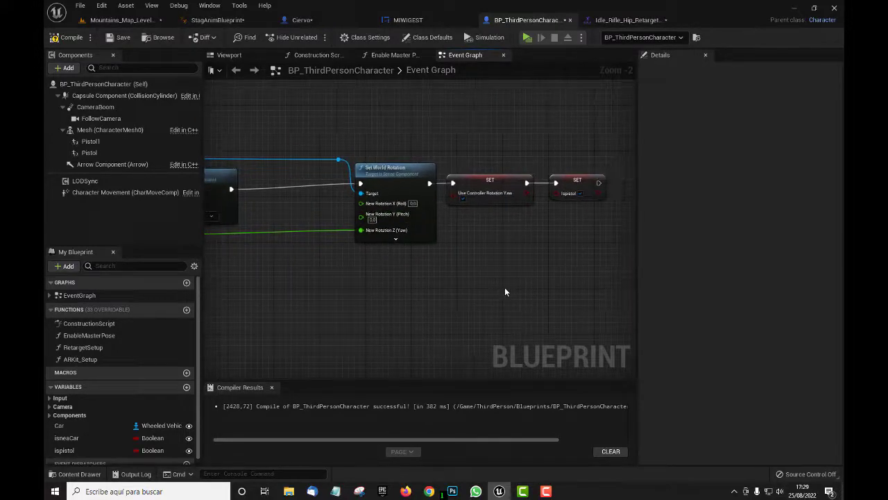
{"action": "left_click_drag", "start_coordinate": [430, 183], "coordinate": [479, 154]}
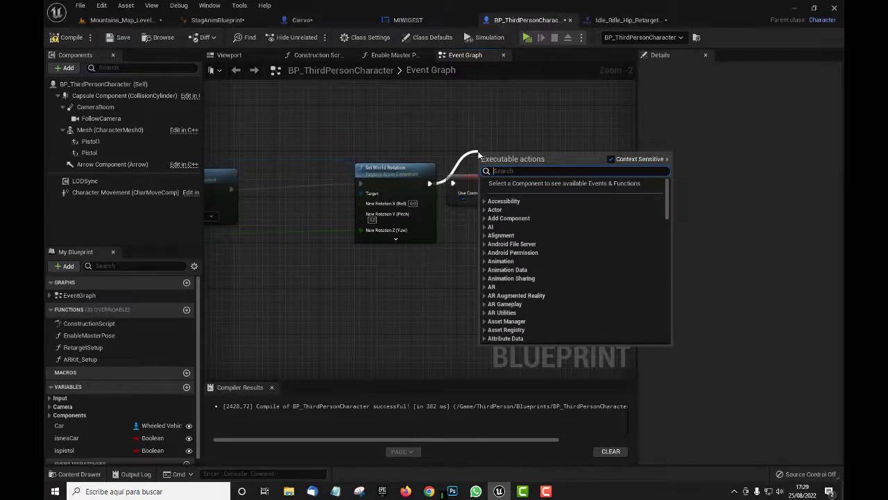
{"action": "type", "text": "USE"}
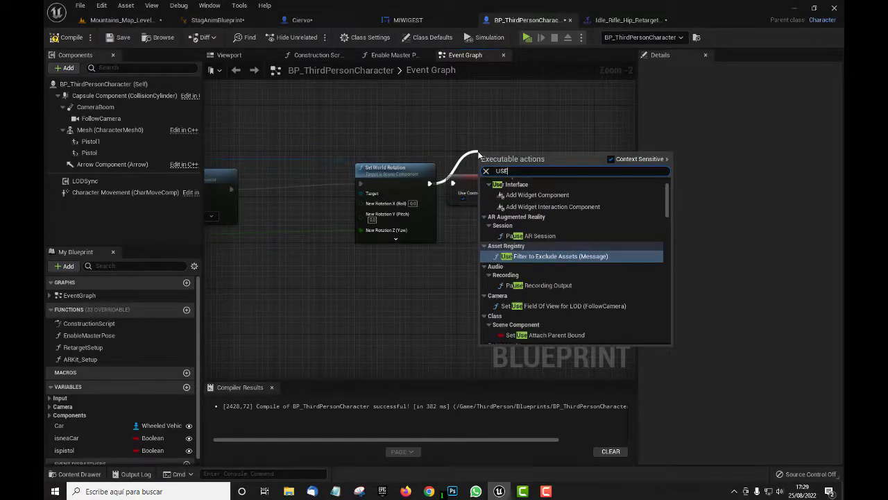
{"action": "type", "text": "C"}
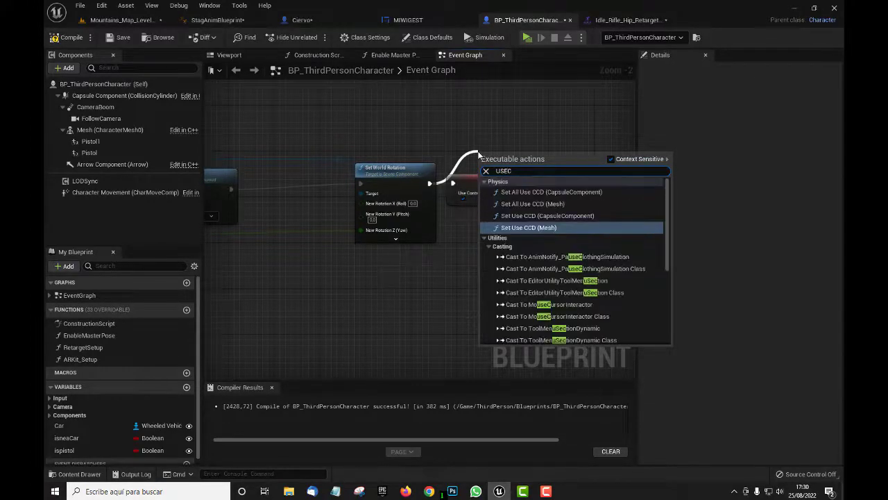
{"action": "type", "text": "O"}
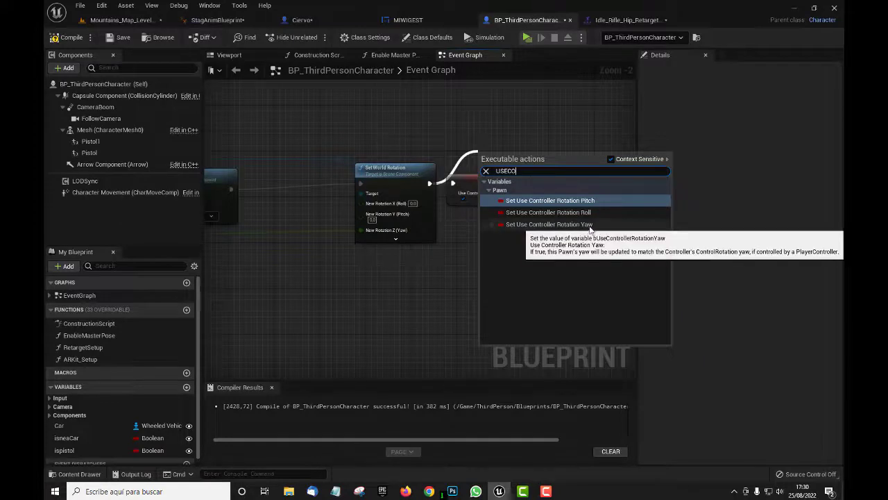
{"action": "left_click", "coordinate": [399, 269]}
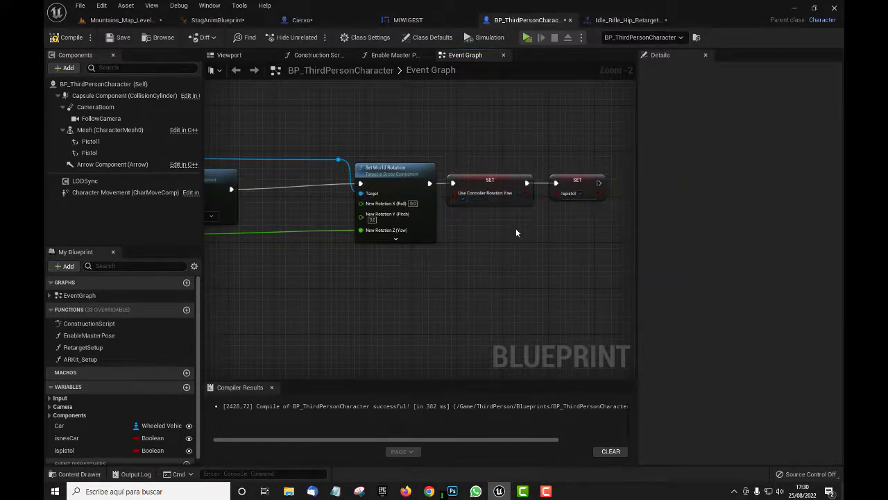
{"action": "right_click_drag", "start_coordinate": [515, 232], "coordinate": [406, 248]}
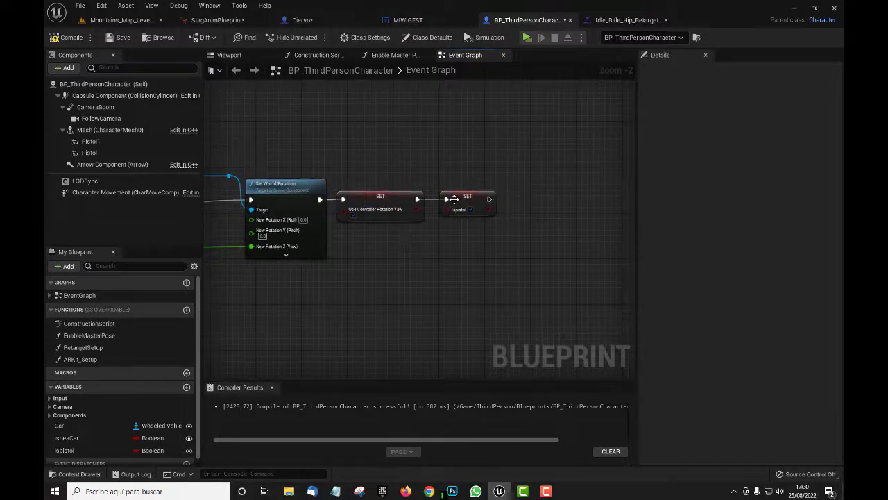
{"action": "scroll", "coordinate": [283, 273], "scroll_direction": "down", "scroll_amount": 4}
{"action": "right_click_drag", "start_coordinate": [283, 273], "coordinate": [532, 275]}
{"action": "scroll", "coordinate": [532, 274], "scroll_direction": "up", "scroll_amount": 2}
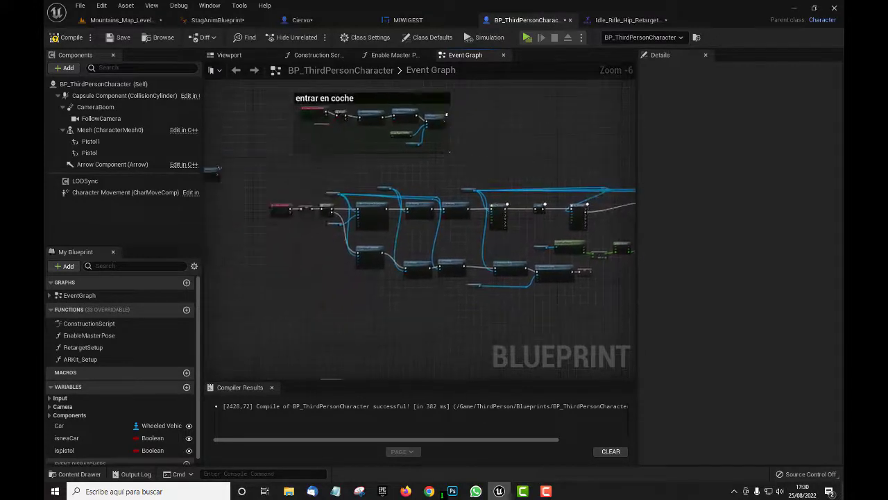
{"action": "scroll", "coordinate": [305, 141], "scroll_direction": "up", "scroll_amount": 3}
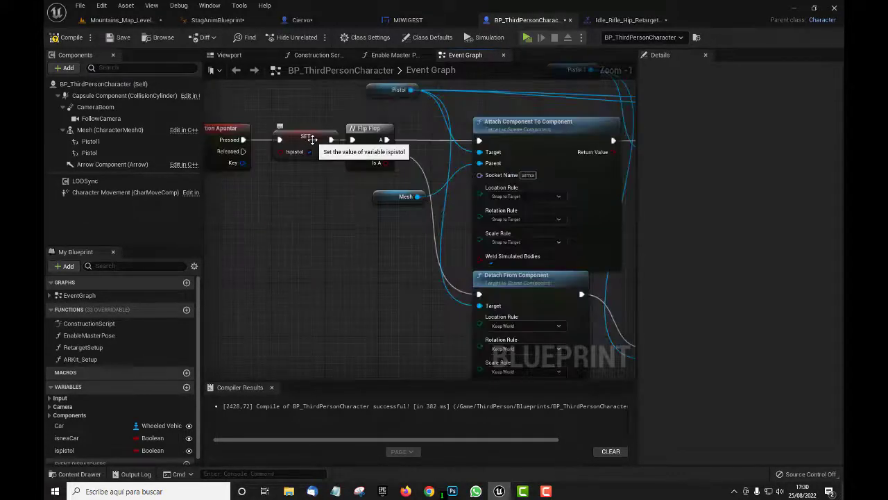
{"action": "scroll", "coordinate": [350, 263], "scroll_direction": "down", "scroll_amount": 4}
{"action": "scroll", "coordinate": [562, 265], "scroll_direction": "up", "scroll_amount": 2}
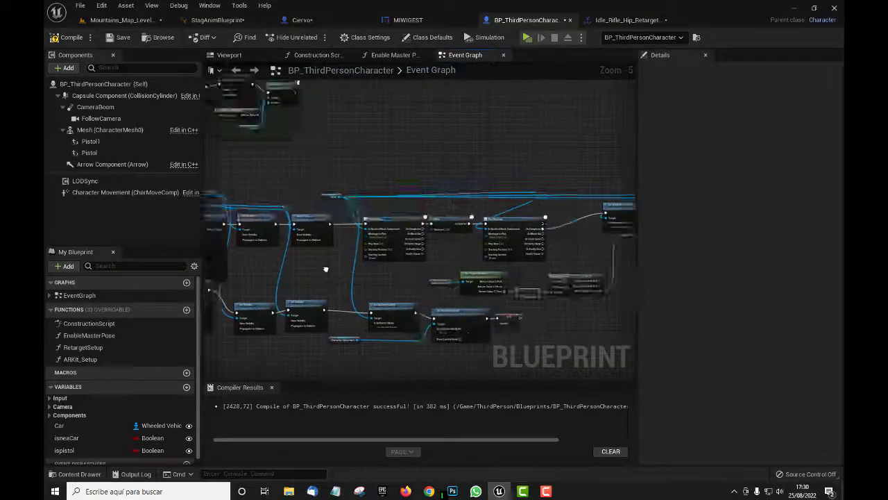
{"action": "scroll", "coordinate": [562, 265], "scroll_direction": "down", "scroll_amount": 2}
{"action": "right_click_drag", "start_coordinate": [562, 269], "coordinate": [474, 289]}
{"action": "scroll", "coordinate": [473, 289], "scroll_direction": "up", "scroll_amount": 5}
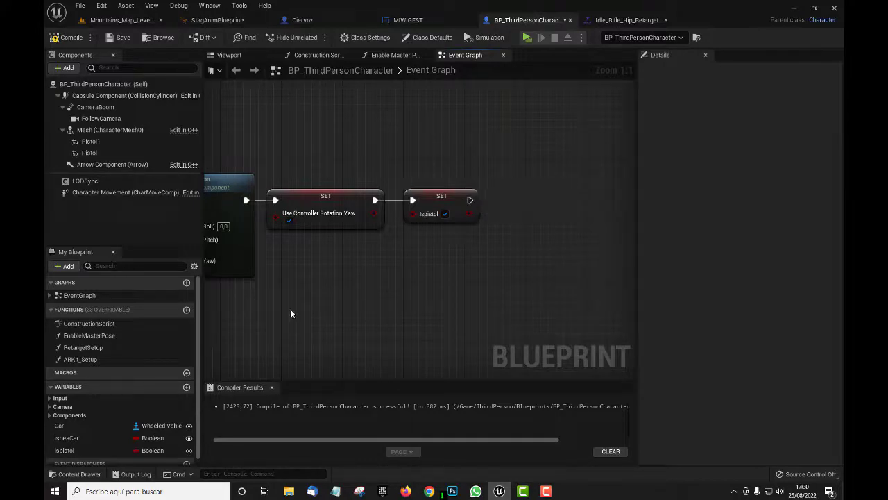
{"action": "scroll", "coordinate": [284, 296], "scroll_direction": "down", "scroll_amount": 1}
{"action": "scroll", "coordinate": [284, 296], "scroll_direction": "down", "scroll_amount": 1}
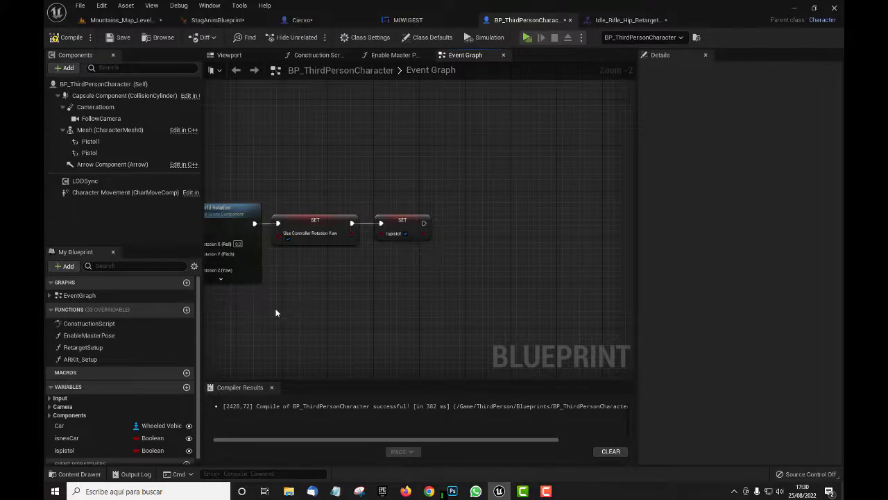
{"action": "right_click_drag", "start_coordinate": [276, 313], "coordinate": [341, 287]}
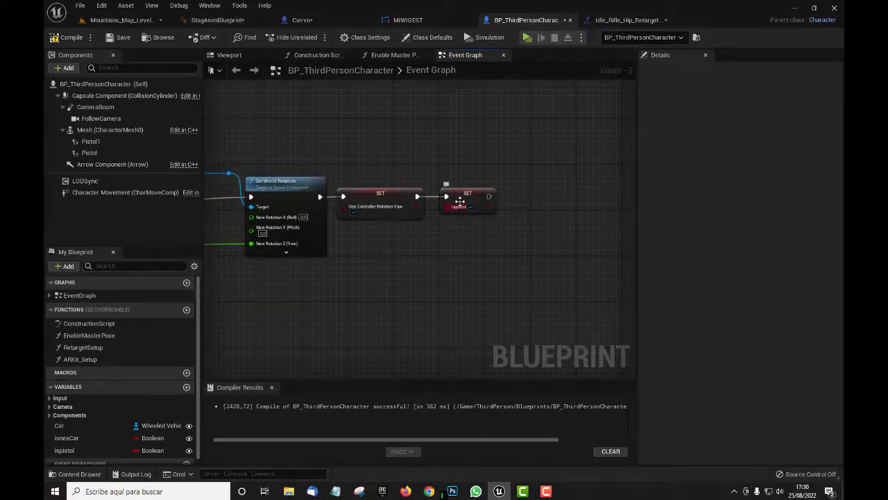
{"action": "scroll", "coordinate": [358, 308], "scroll_direction": "down", "scroll_amount": 2}
{"action": "mouse_move", "coordinate": [315, 332]}
{"action": "right_mouse_down"}
{"action": "mouse_move", "coordinate": [587, 192]}
{"action": "mouse_move", "coordinate": [541, 268]}
{"action": "right_mouse_up"}
{"action": "scroll", "coordinate": [542, 268], "scroll_direction": "down", "scroll_amount": 3}
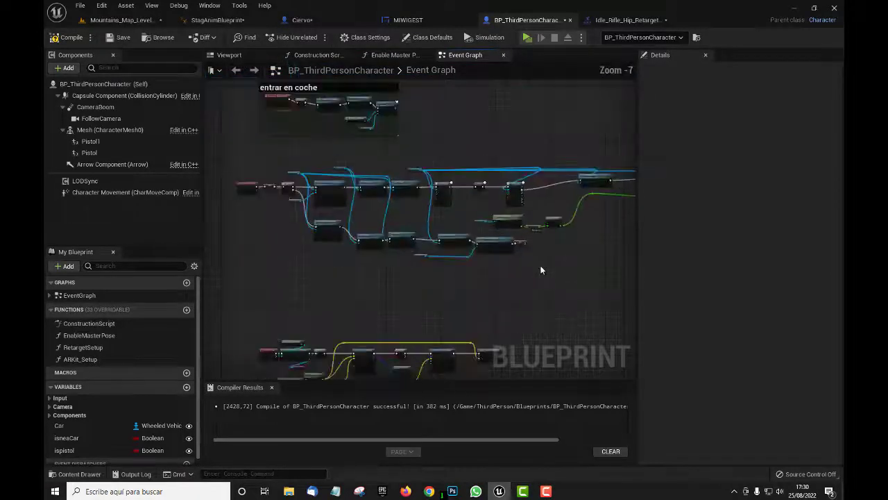
{"action": "right_click_drag", "start_coordinate": [430, 301], "coordinate": [459, 319]}
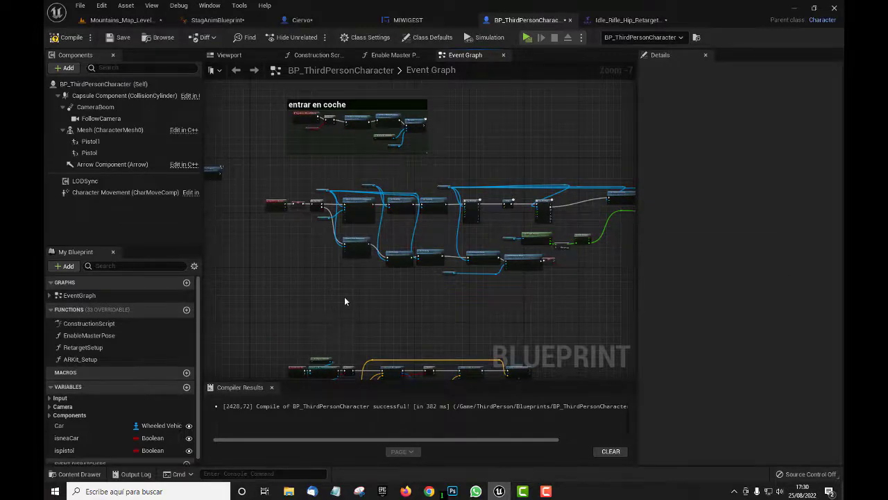
{"action": "scroll", "coordinate": [344, 296], "scroll_direction": "up", "scroll_amount": 2}
{"action": "scroll", "coordinate": [362, 346], "scroll_direction": "up", "scroll_amount": 2}
{"action": "right_click_drag", "start_coordinate": [291, 226], "coordinate": [314, 362]}
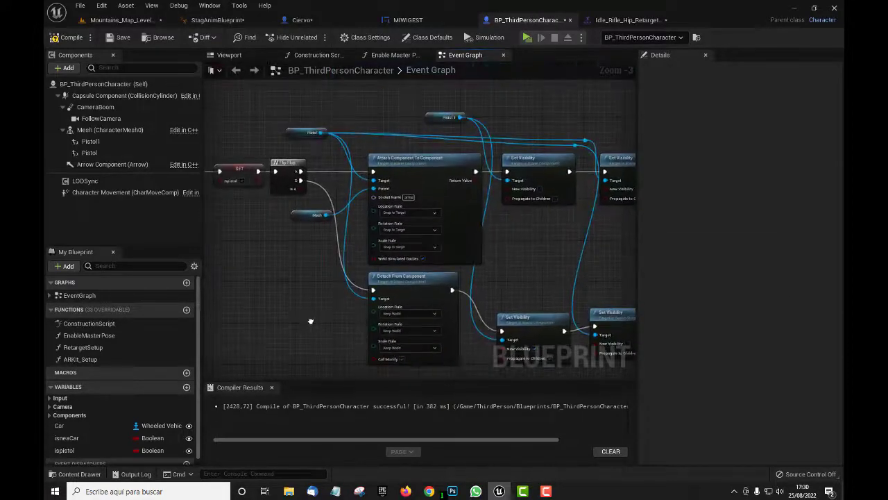
{"action": "right_click_drag", "start_coordinate": [229, 260], "coordinate": [368, 268]}
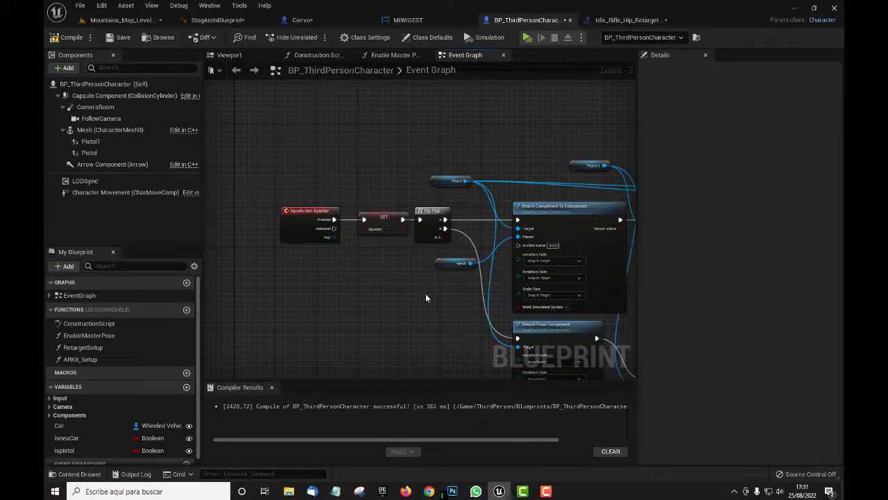
{"action": "right_click_drag", "start_coordinate": [427, 297], "coordinate": [304, 277]}
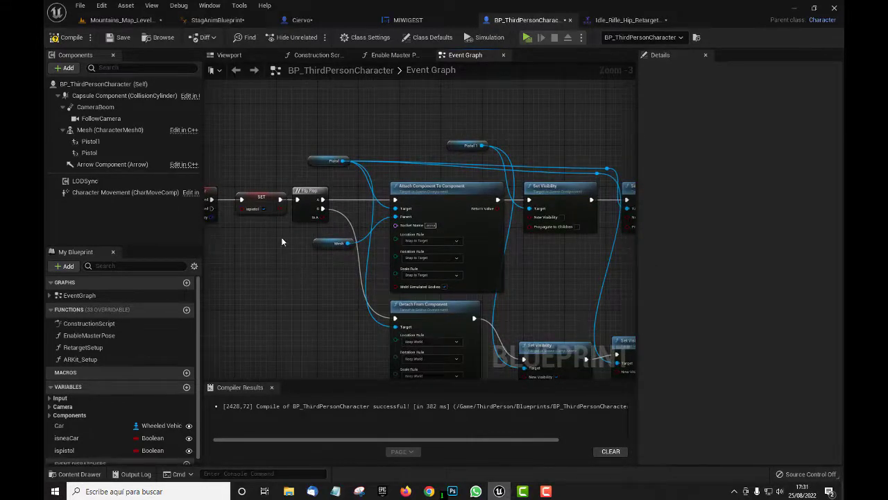
{"action": "right_click", "coordinate": [302, 235]}
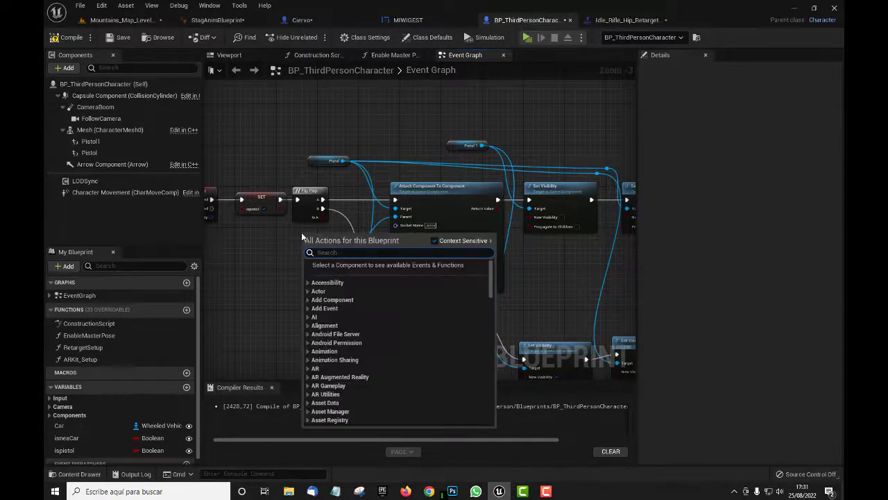
{"action": "left_click", "coordinate": [287, 258]}
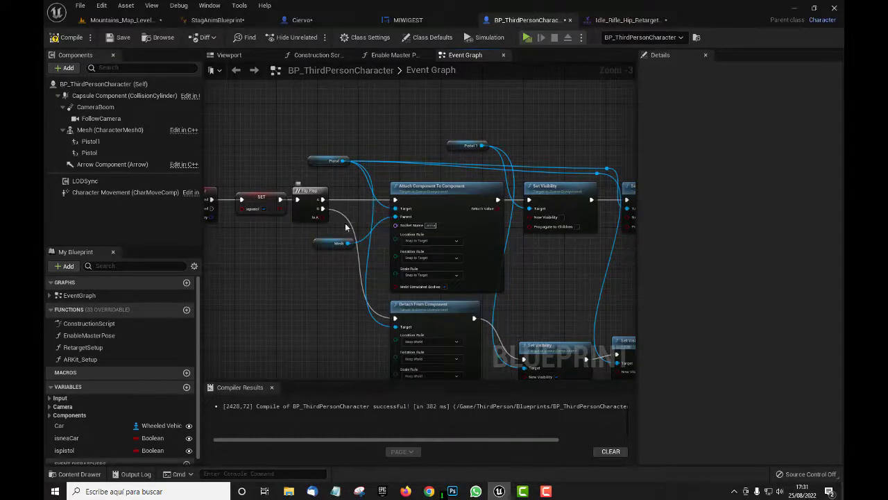
{"action": "right_click_drag", "start_coordinate": [428, 301], "coordinate": [369, 239]}
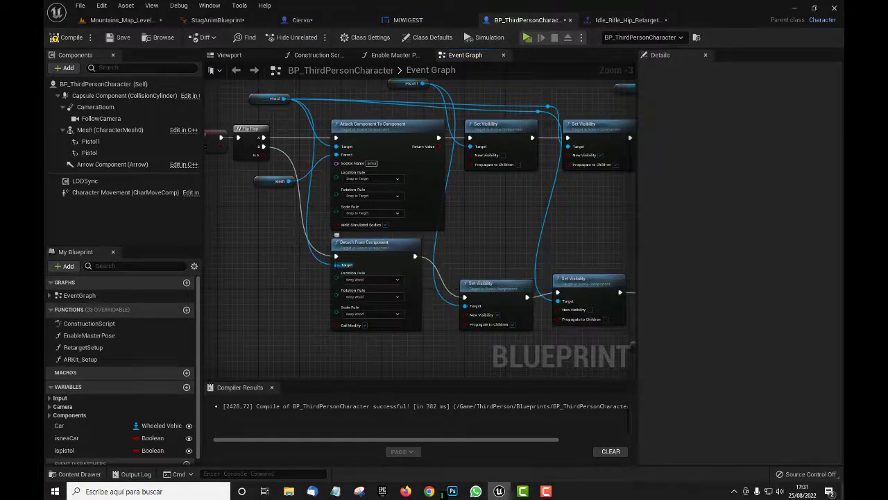
Step: Move the first Set Visibility node up beside Detach From Component
{"action": "right_click_drag", "start_coordinate": [464, 231], "coordinate": [396, 188]}
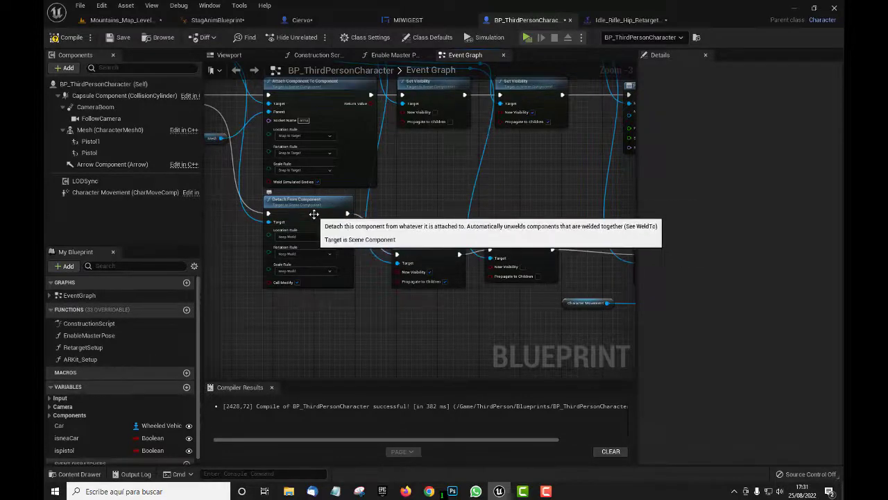
{"action": "key", "text": "ctrl+z"}
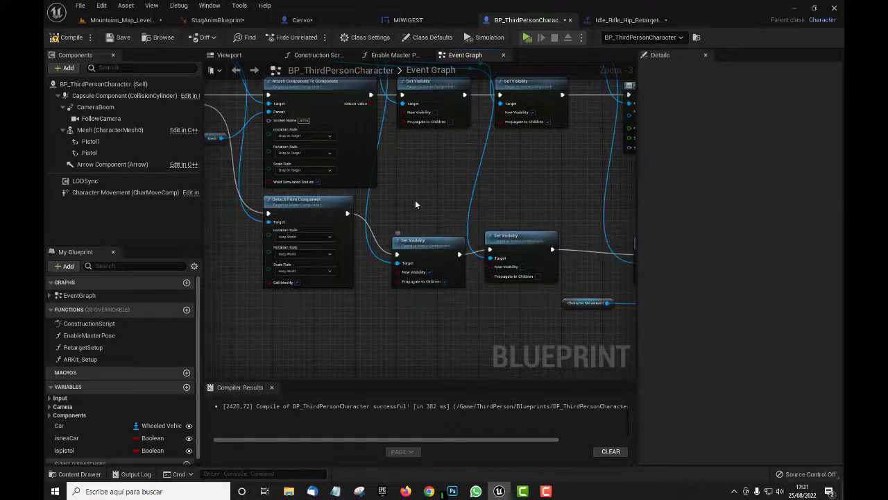
{"action": "right_click_drag", "start_coordinate": [415, 199], "coordinate": [412, 269]}
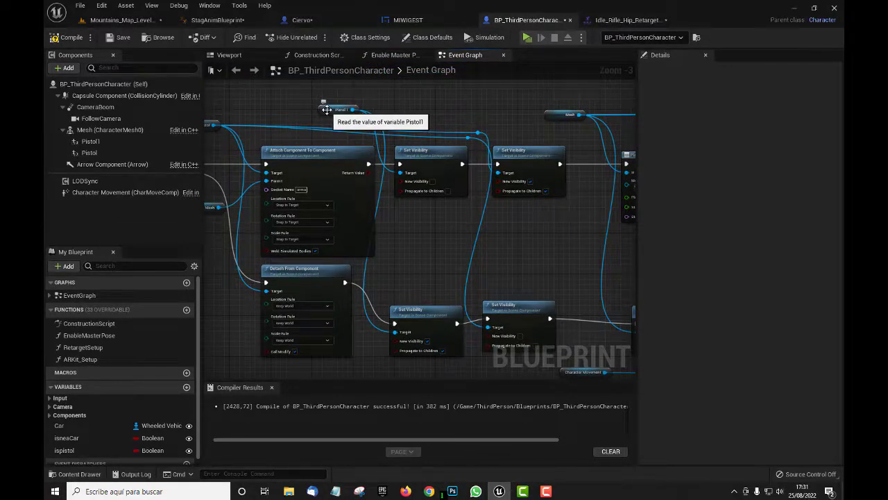
{"action": "right_click_drag", "start_coordinate": [412, 252], "coordinate": [389, 199]}
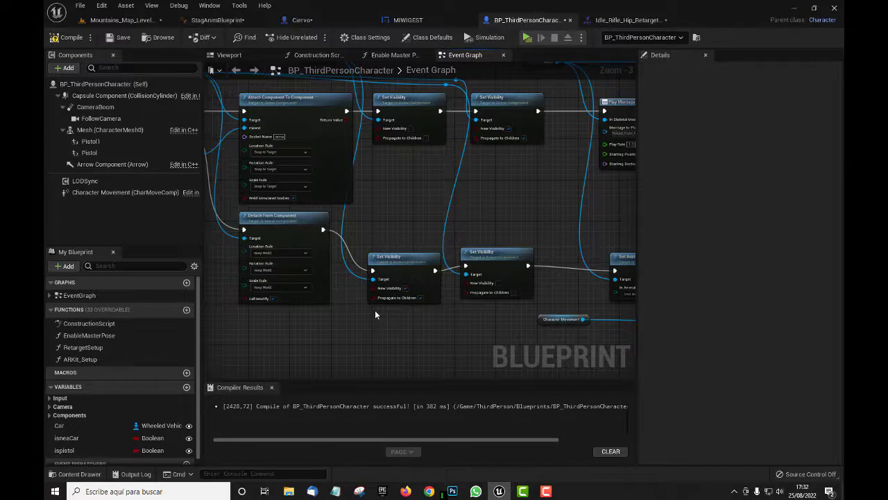
{"action": "mouse_move", "coordinate": [390, 260]}
{"action": "left_mouse_down"}
{"action": "mouse_move", "coordinate": [379, 223]}
{"action": "mouse_move", "coordinate": [388, 217]}
{"action": "left_mouse_up"}
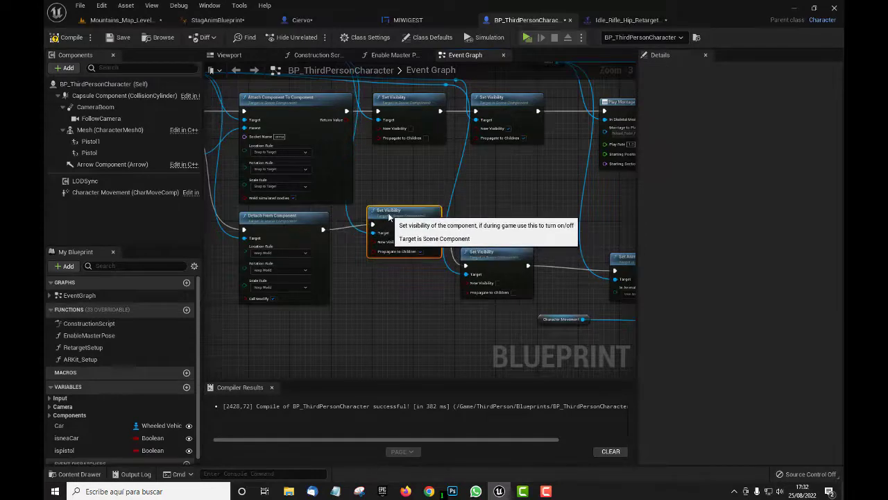
Step: Raise the second Set Visibility node in line with the first and fine-tune its height
{"action": "right_click_drag", "start_coordinate": [394, 324], "coordinate": [420, 316]}
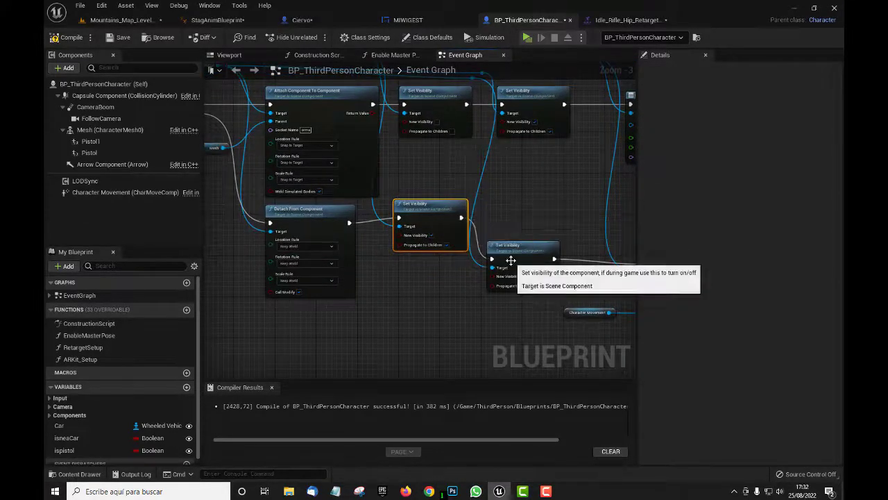
{"action": "left_click_drag", "start_coordinate": [517, 248], "coordinate": [520, 211]}
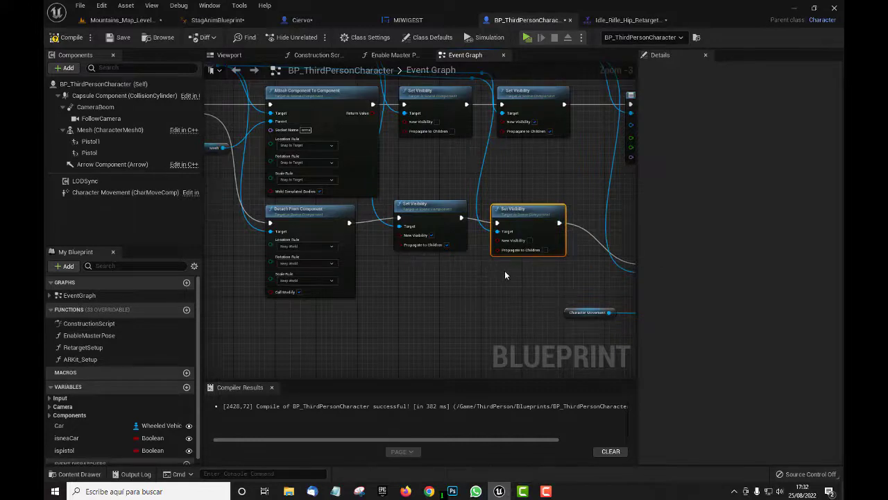
{"action": "right_click_drag", "start_coordinate": [504, 270], "coordinate": [419, 276]}
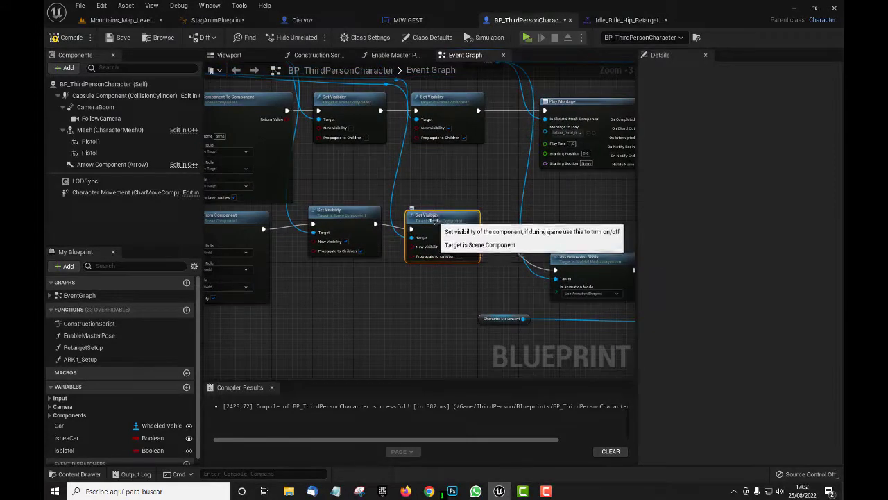
{"action": "left_click_drag", "start_coordinate": [436, 219], "coordinate": [431, 215]}
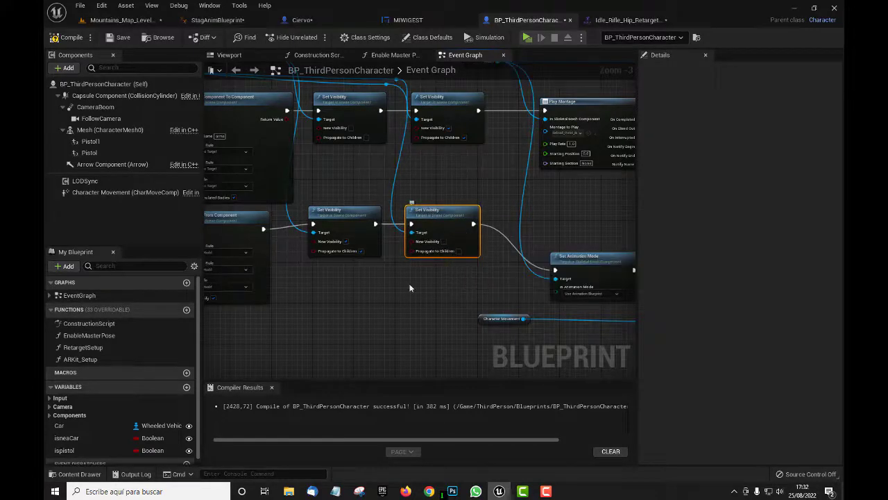
{"action": "right_click_drag", "start_coordinate": [481, 285], "coordinate": [362, 274]}
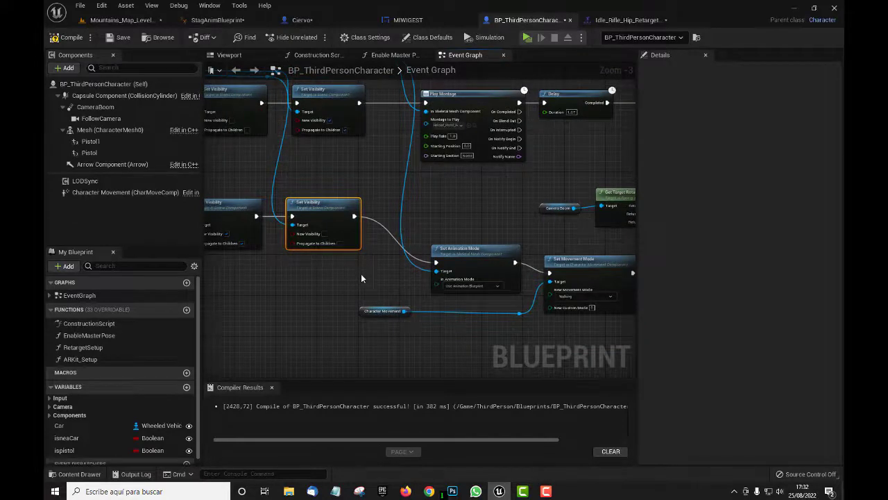
Step: Move the Set Animation Mode node up and to the left
{"action": "right_click_drag", "start_coordinate": [402, 347], "coordinate": [327, 330]}
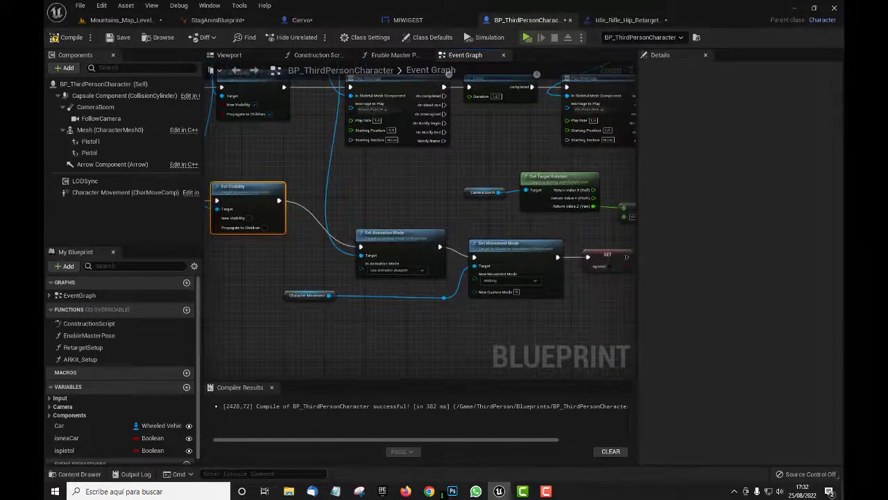
{"action": "scroll", "coordinate": [326, 331], "scroll_direction": "down", "scroll_amount": 1}
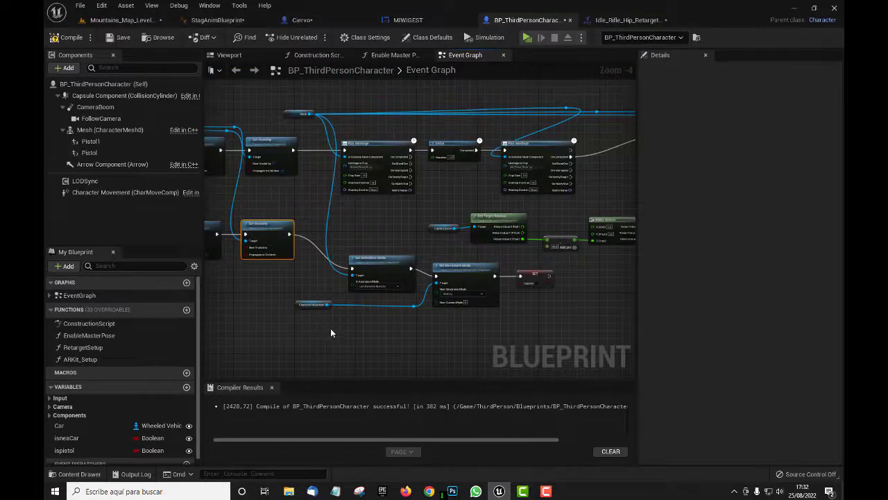
{"action": "left_click_drag", "start_coordinate": [364, 258], "coordinate": [333, 222]}
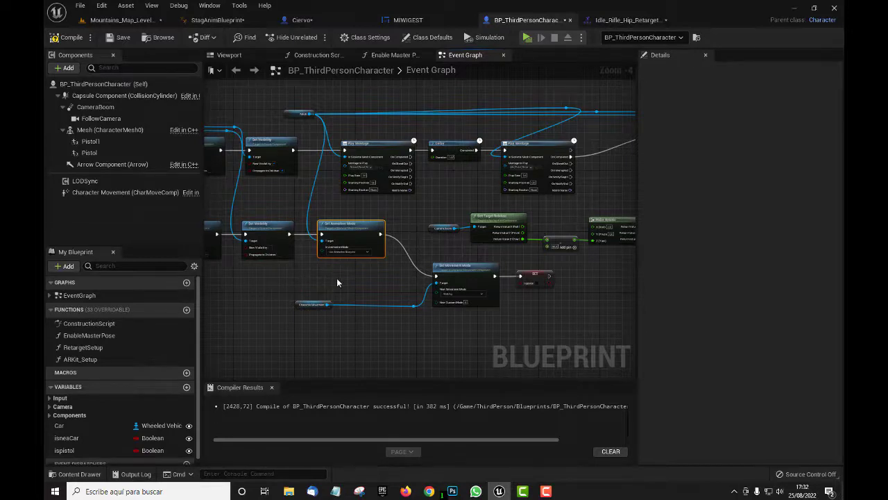
{"action": "scroll", "coordinate": [345, 275], "scroll_direction": "up", "scroll_amount": 2}
{"action": "right_click_drag", "start_coordinate": [226, 275], "coordinate": [249, 269]}
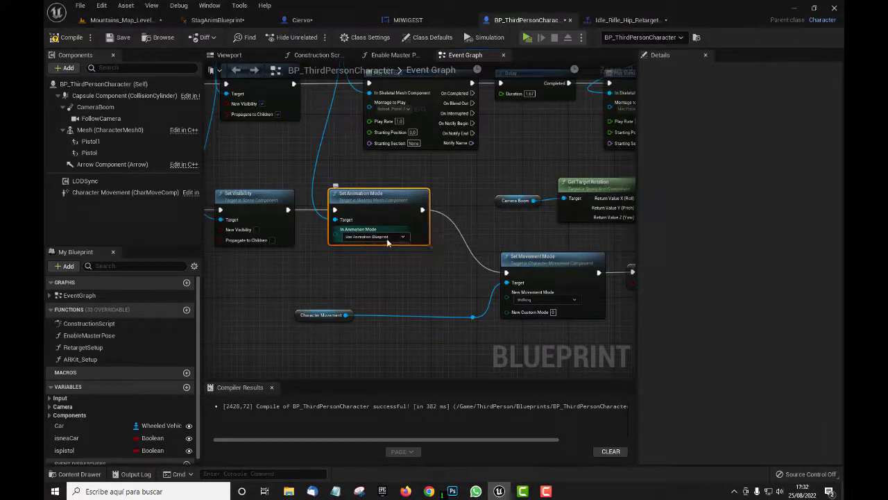
Step: Shift Set Movement Mode left, then right toward SET ispistol, and zoom out to survey the chain
{"action": "right_click_drag", "start_coordinate": [394, 266], "coordinate": [348, 237]}
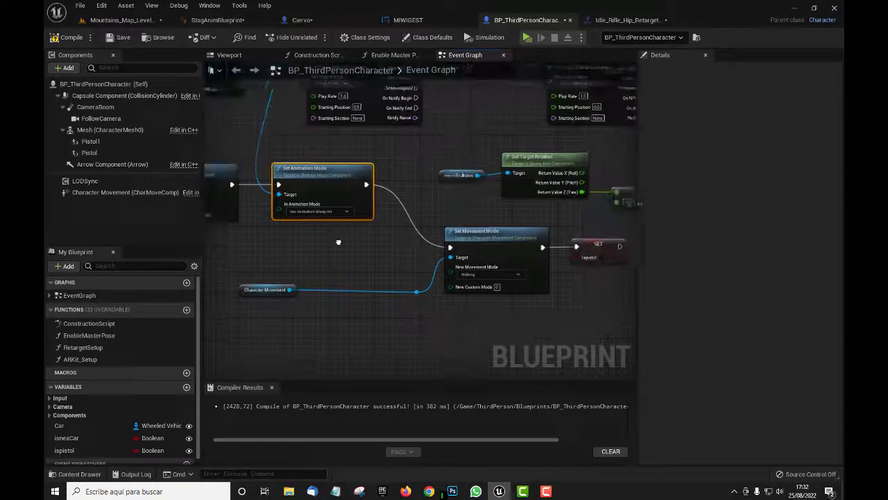
{"action": "left_click", "coordinate": [465, 231]}
{"action": "left_click_drag", "start_coordinate": [465, 231], "coordinate": [443, 225]}
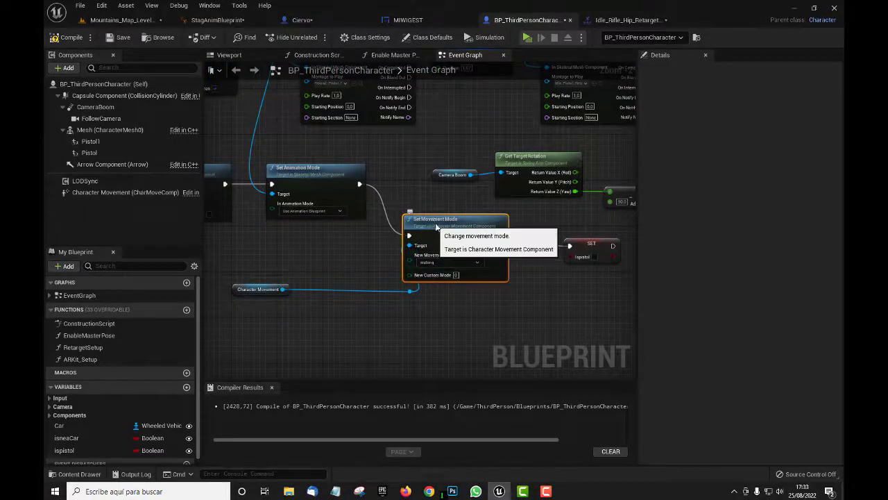
{"action": "mouse_move", "coordinate": [428, 223]}
{"action": "left_mouse_down"}
{"action": "mouse_move", "coordinate": [474, 229]}
{"action": "mouse_move", "coordinate": [457, 223]}
{"action": "left_mouse_up"}
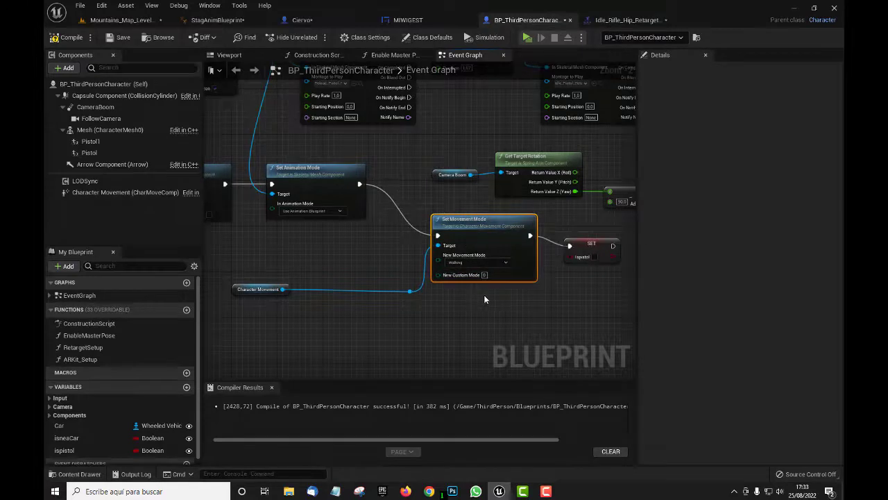
{"action": "right_click_drag", "start_coordinate": [489, 296], "coordinate": [348, 288]}
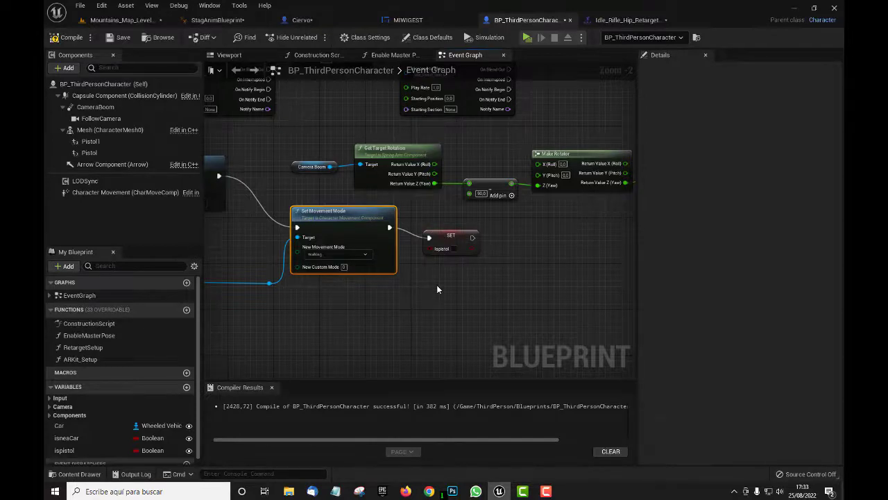
{"action": "scroll", "coordinate": [437, 284], "scroll_direction": "down", "scroll_amount": 2}
{"action": "right_click_drag", "start_coordinate": [424, 290], "coordinate": [547, 200]}
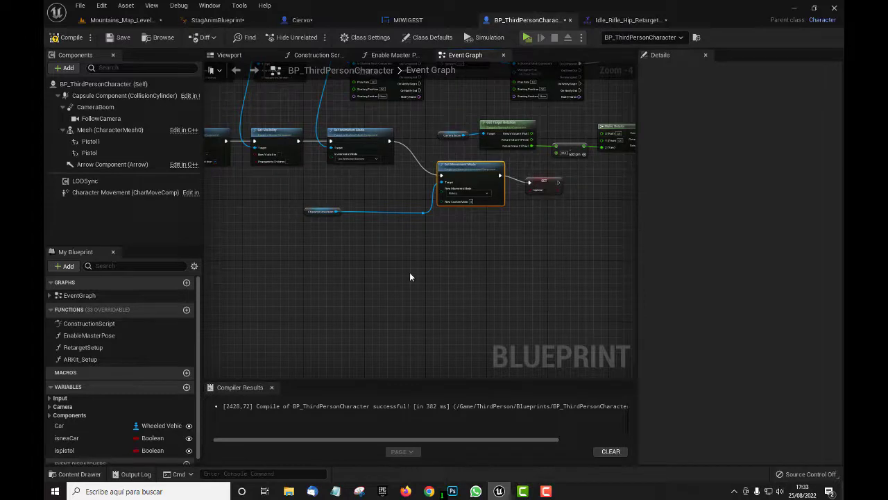
{"action": "scroll", "coordinate": [409, 277], "scroll_direction": "down", "scroll_amount": 5}
{"action": "right_click_drag", "start_coordinate": [362, 282], "coordinate": [458, 229]}
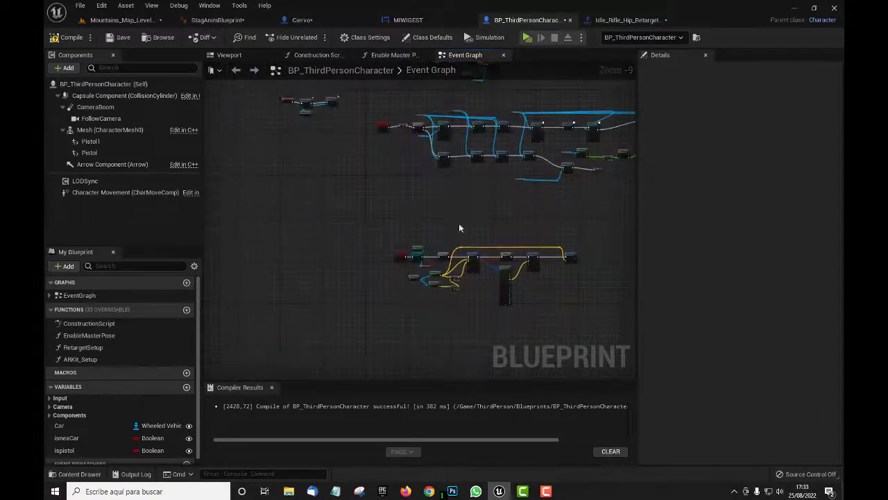
Step: Move InputAction Fire slightly left and widen the graph area by dragging the Details splitter right
{"action": "scroll", "coordinate": [403, 305], "scroll_direction": "up", "scroll_amount": 3}
{"action": "scroll", "coordinate": [410, 300], "scroll_direction": "up", "scroll_amount": 3}
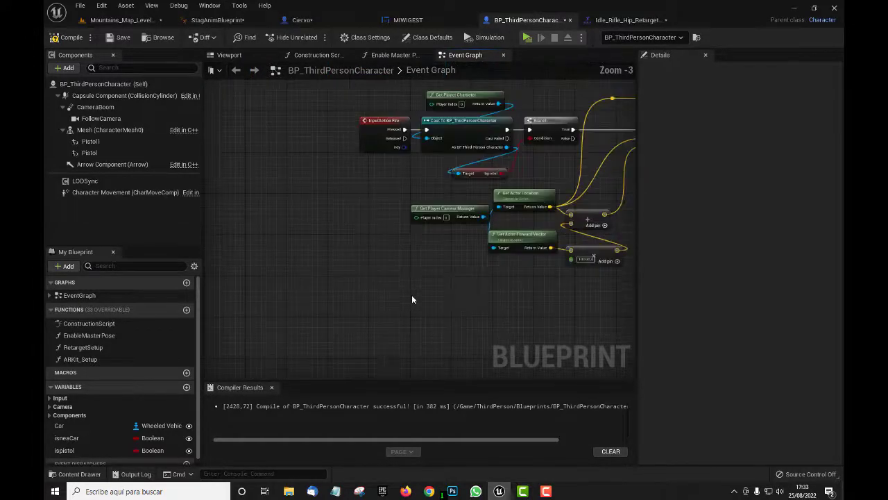
{"action": "mouse_move", "coordinate": [412, 259]}
{"action": "right_mouse_down"}
{"action": "mouse_move", "coordinate": [378, 275]}
{"action": "mouse_move", "coordinate": [328, 341]}
{"action": "right_mouse_up"}
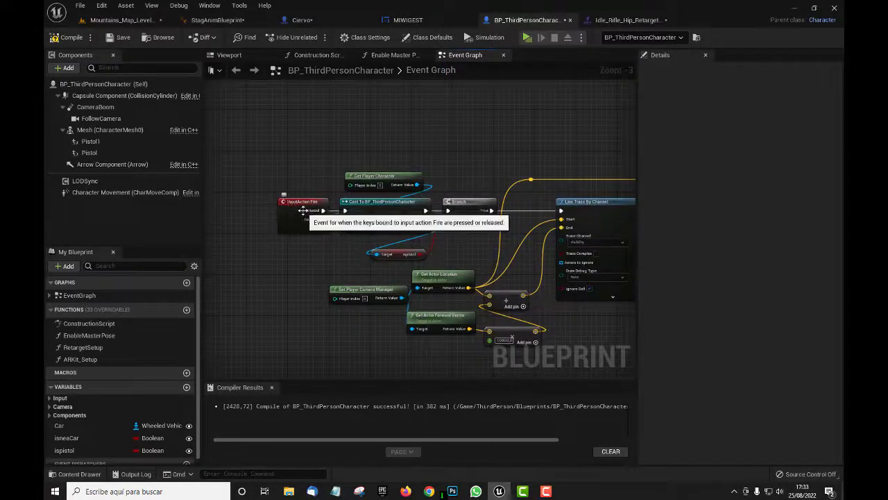
{"action": "left_click_drag", "start_coordinate": [297, 212], "coordinate": [266, 212]}
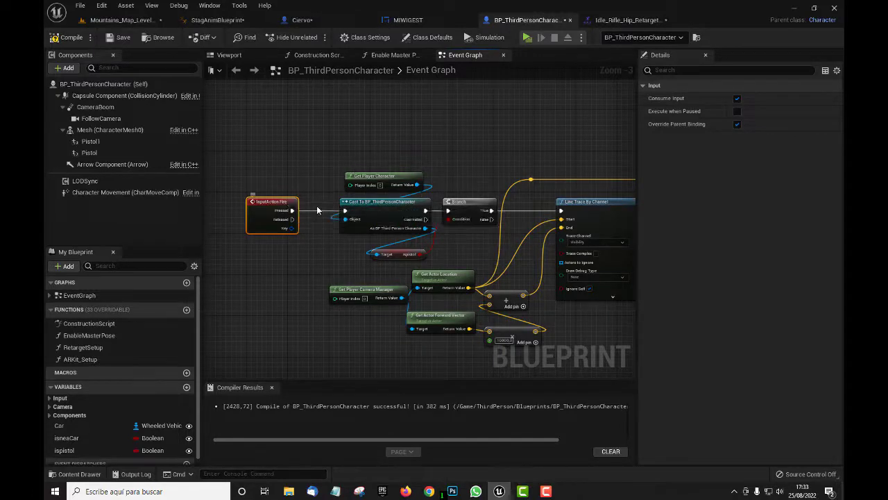
{"action": "mouse_move", "coordinate": [371, 161]}
{"action": "left_mouse_down"}
{"action": "mouse_move", "coordinate": [377, 213]}
{"action": "mouse_move", "coordinate": [340, 213]}
{"action": "left_mouse_up"}
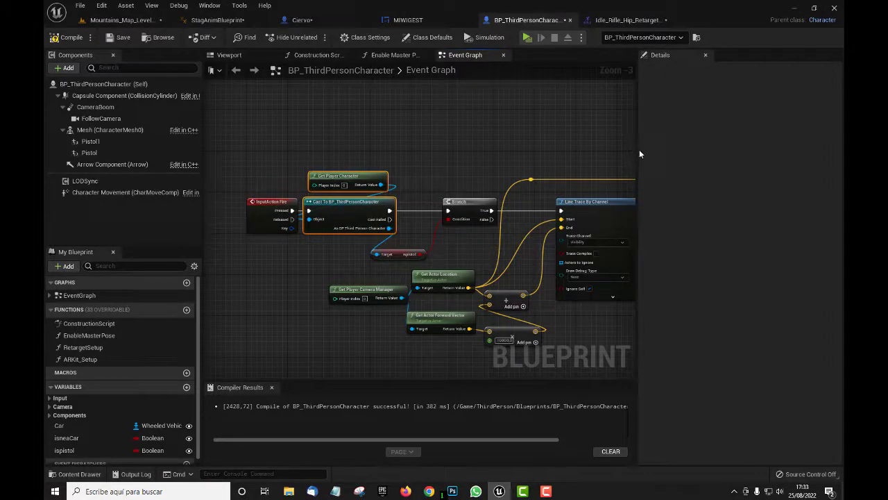
{"action": "left_click_drag", "start_coordinate": [636, 150], "coordinate": [791, 161]}
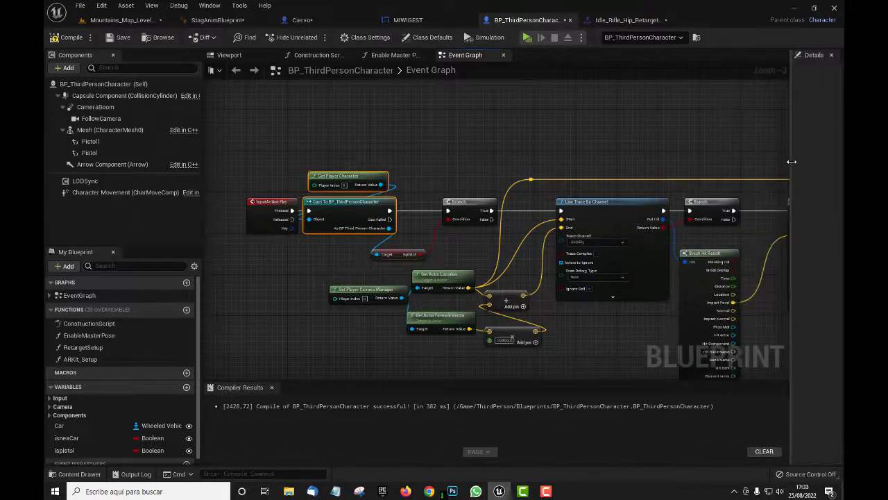
Step: Place the ispistol getter up-left near the cast and nudge the Branch node left
{"action": "right_click_drag", "start_coordinate": [343, 256], "coordinate": [341, 212]}
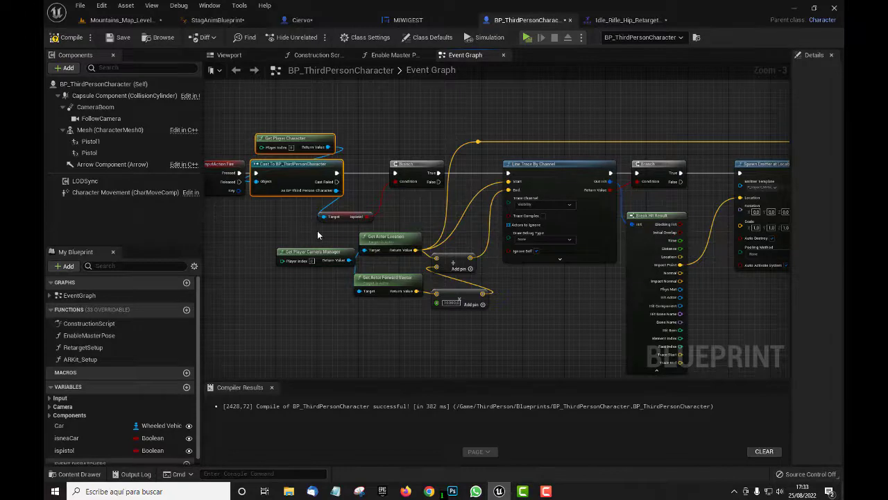
{"action": "left_click_drag", "start_coordinate": [343, 217], "coordinate": [327, 207]}
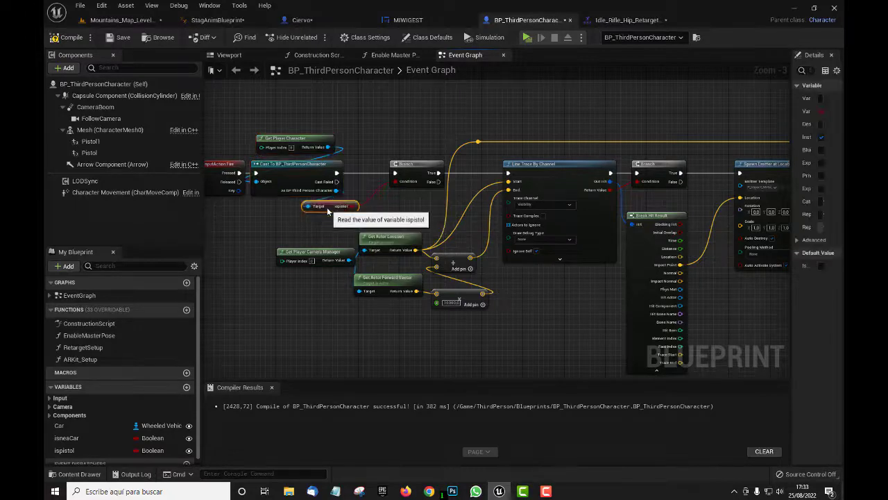
{"action": "left_click_drag", "start_coordinate": [415, 171], "coordinate": [394, 170]}
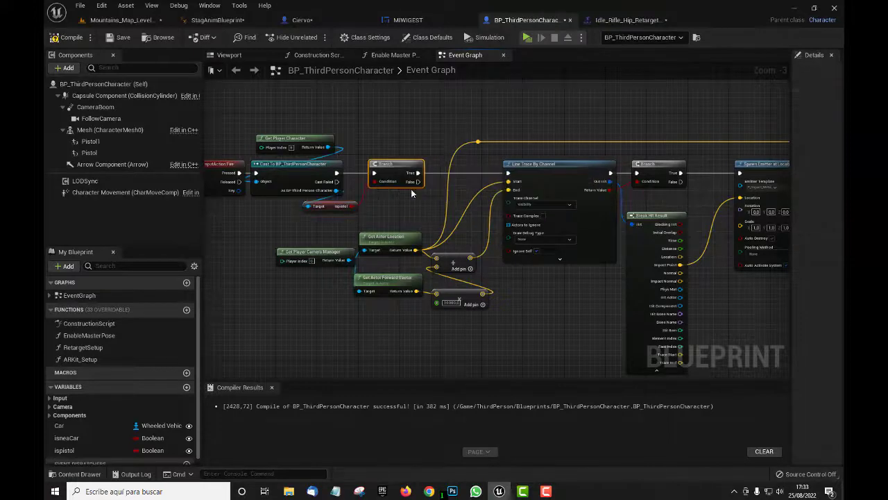
{"action": "right_click_drag", "start_coordinate": [405, 205], "coordinate": [393, 204]}
{"action": "right_click_drag", "start_coordinate": [351, 206], "coordinate": [345, 205]}
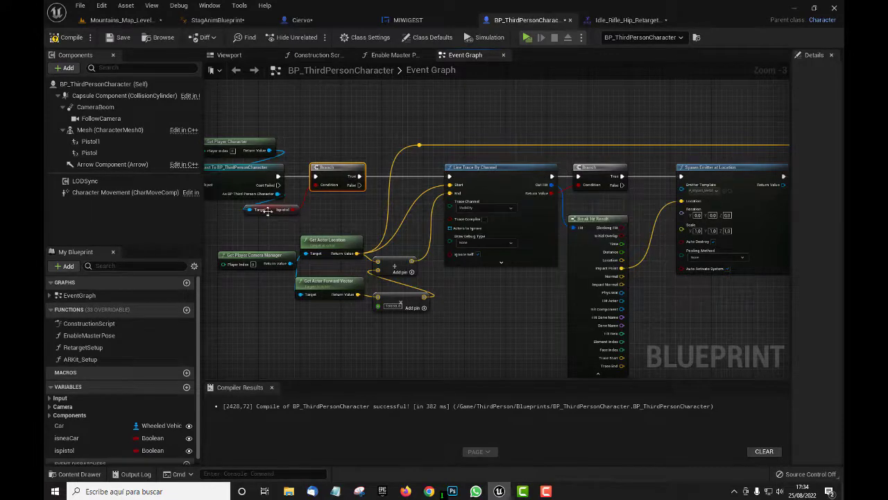
Step: Break the isPistol wire from the Branch Condition pin
{"action": "left_click", "coordinate": [316, 184], "text": "alt"}
{"action": "right_click_drag", "start_coordinate": [459, 313], "coordinate": [484, 297]}
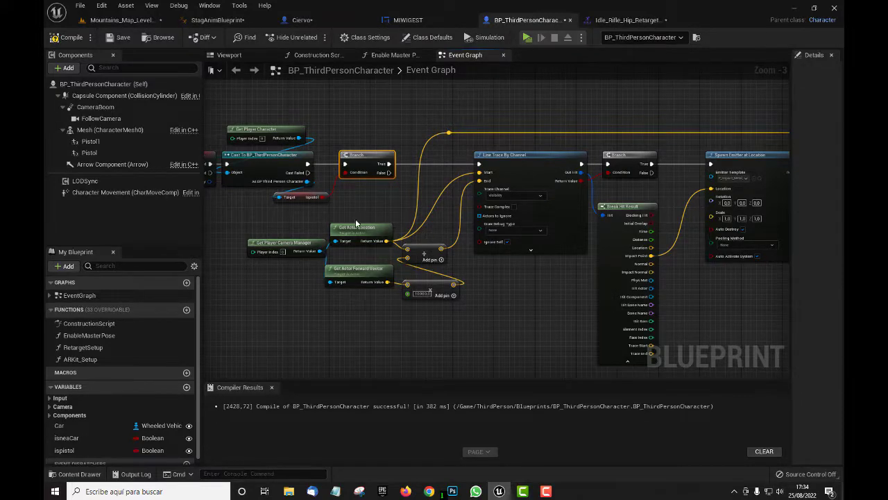
{"action": "right_click_drag", "start_coordinate": [458, 313], "coordinate": [442, 283]}
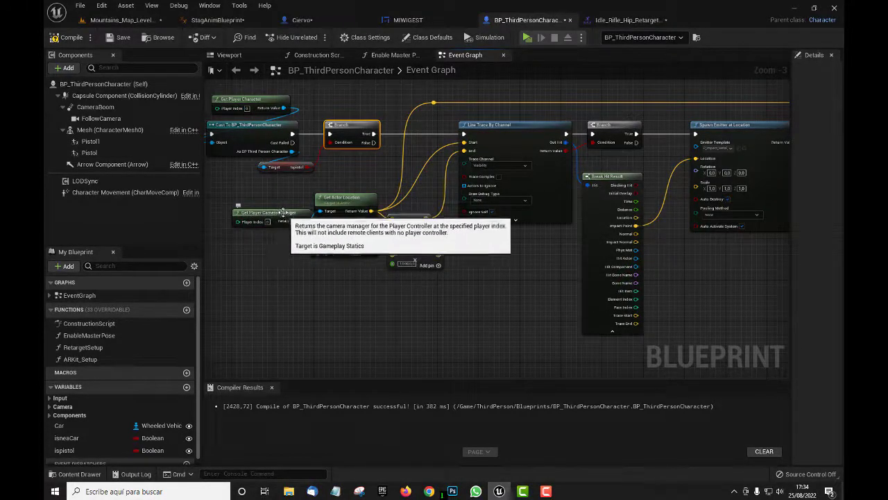
Step: Nudge Get Player Camera Manager, Get Actor Location and Get Actor Forward Vector into a tidier layout
{"action": "left_click_drag", "start_coordinate": [271, 215], "coordinate": [254, 217]}
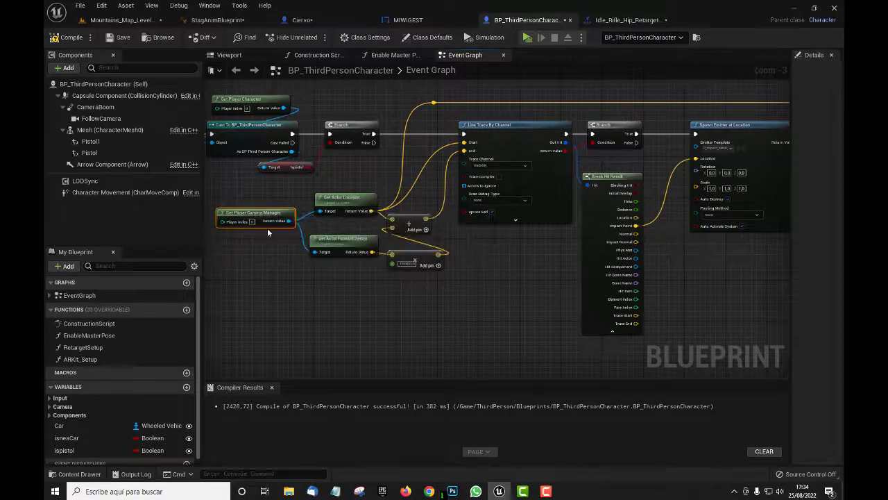
{"action": "left_click_drag", "start_coordinate": [333, 202], "coordinate": [326, 196]}
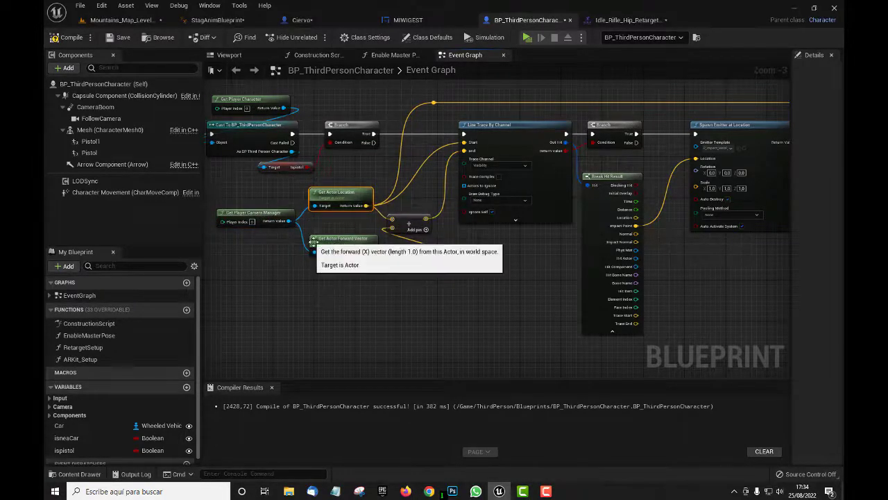
{"action": "left_click_drag", "start_coordinate": [326, 249], "coordinate": [321, 255]}
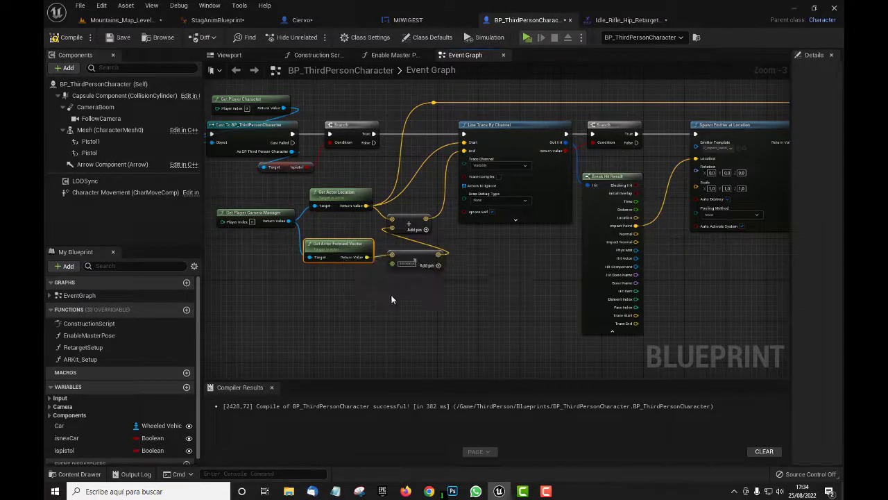
{"action": "right_click_drag", "start_coordinate": [404, 284], "coordinate": [336, 274]}
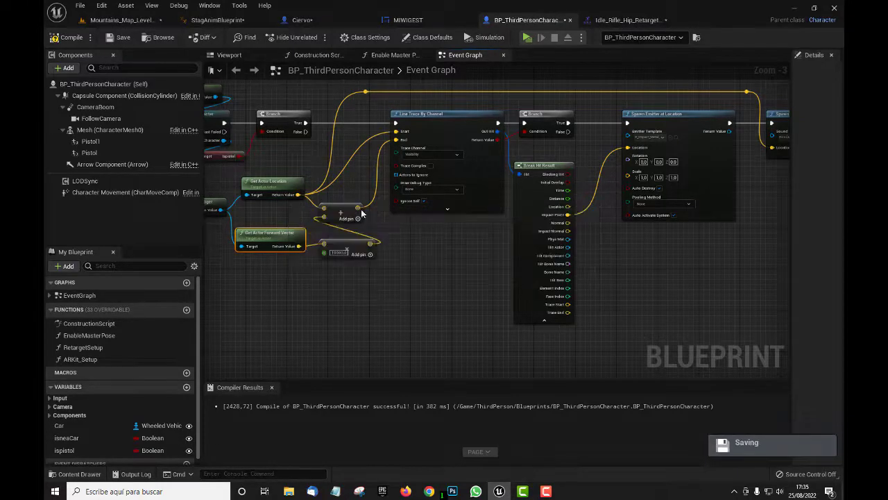
Step: Wire the Add node's result into Line Trace By Channel's End pin
{"action": "right_click_drag", "start_coordinate": [407, 254], "coordinate": [417, 306]}
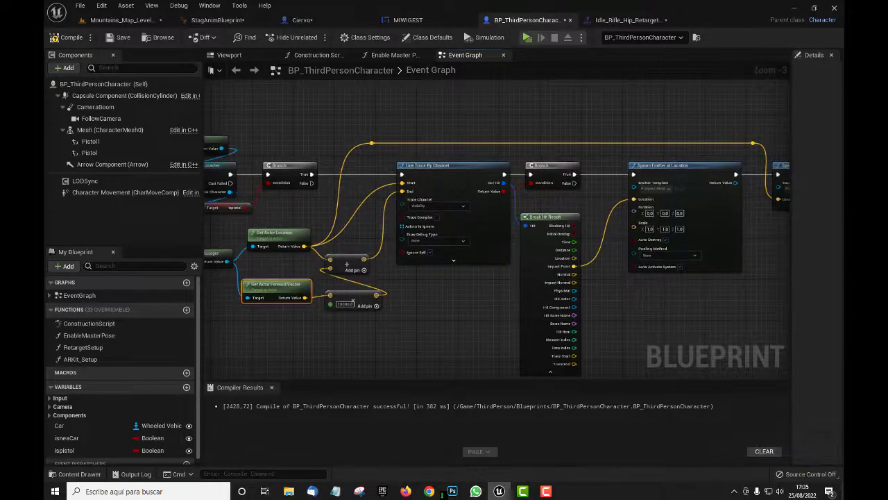
{"action": "scroll", "coordinate": [417, 310], "scroll_direction": "up", "scroll_amount": 1}
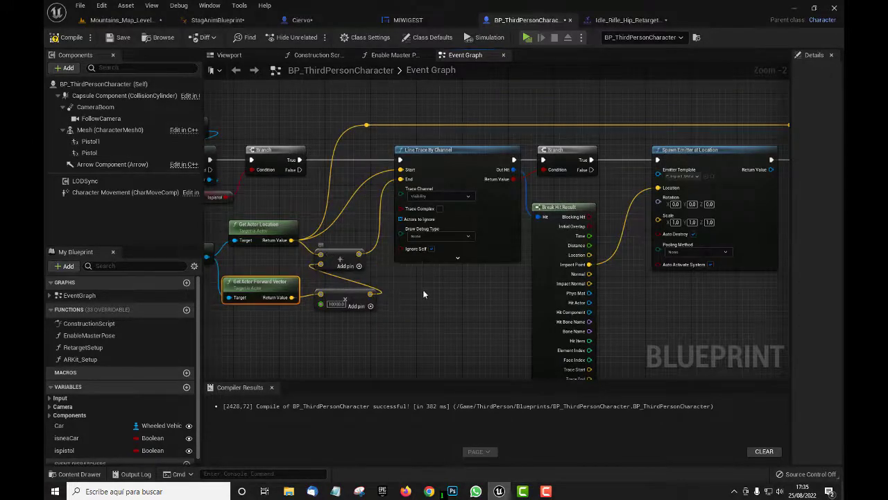
{"action": "right_click_drag", "start_coordinate": [423, 289], "coordinate": [414, 323]}
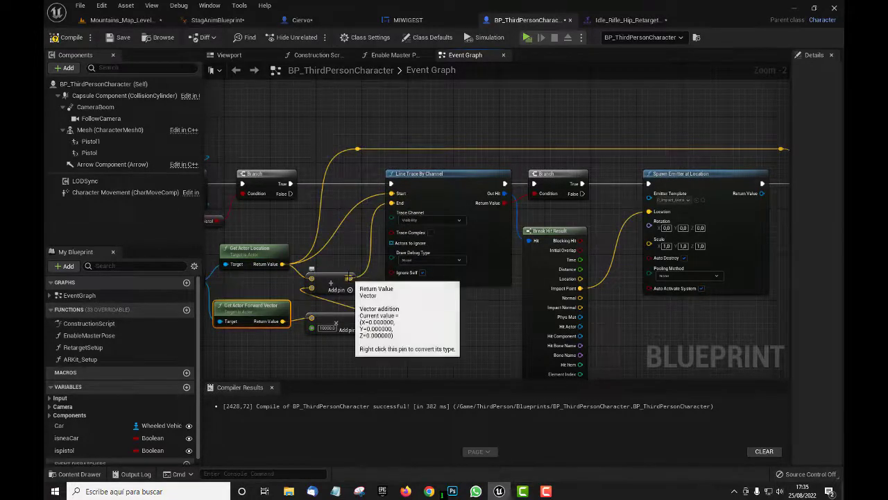
{"action": "left_click_drag", "start_coordinate": [350, 277], "coordinate": [393, 202]}
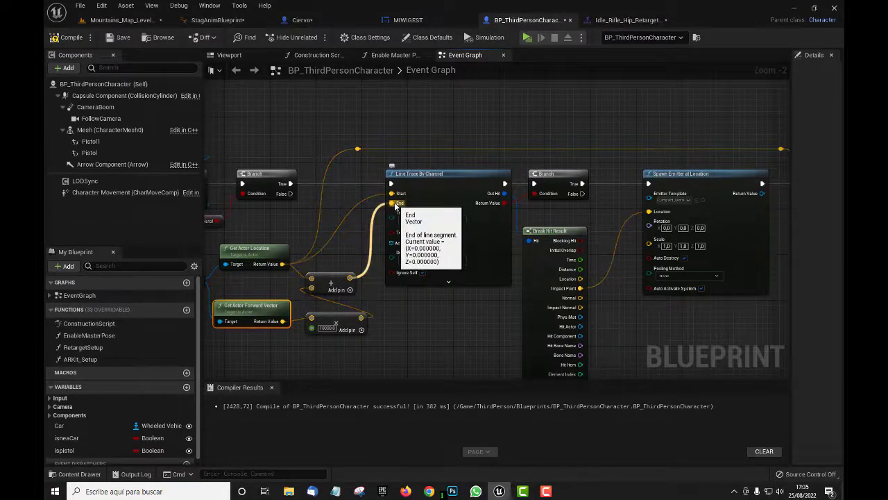
Step: Review the nodes after the trace, from Spawn Emitter to Spawn Sound at Location, and return
{"action": "right_click_drag", "start_coordinate": [458, 354], "coordinate": [343, 332]}
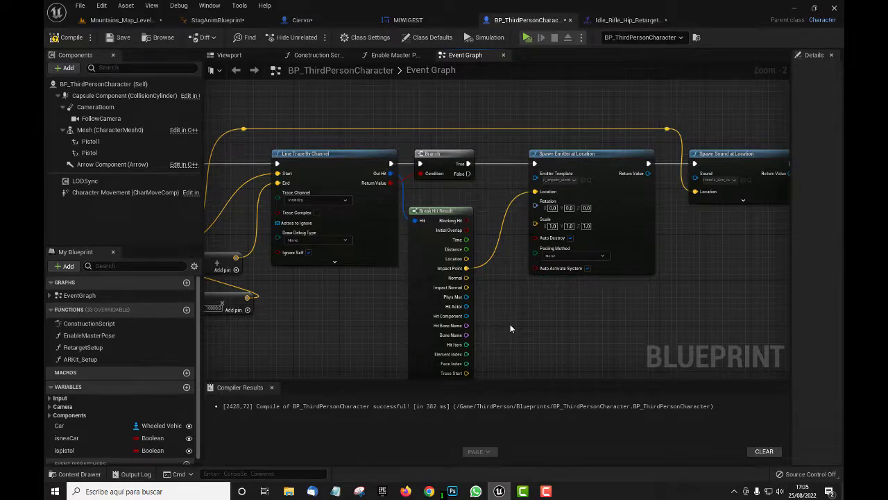
{"action": "right_click_drag", "start_coordinate": [510, 324], "coordinate": [484, 271]}
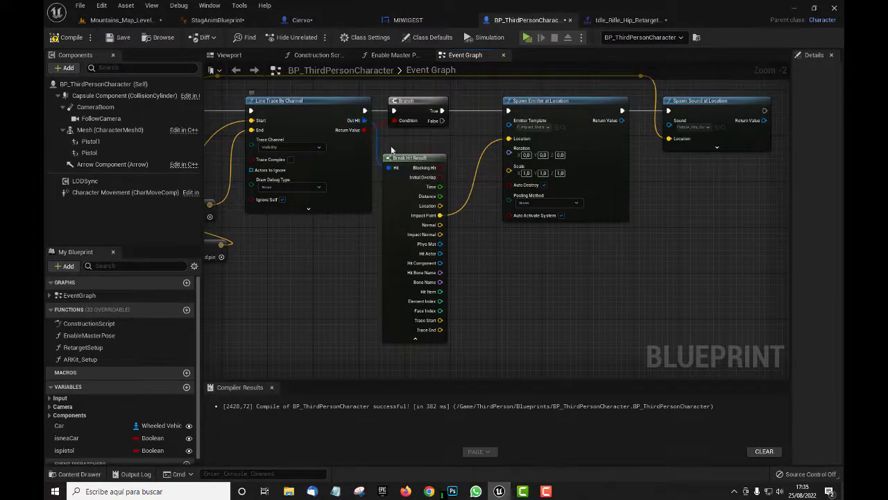
{"action": "right_click_drag", "start_coordinate": [542, 271], "coordinate": [438, 309]}
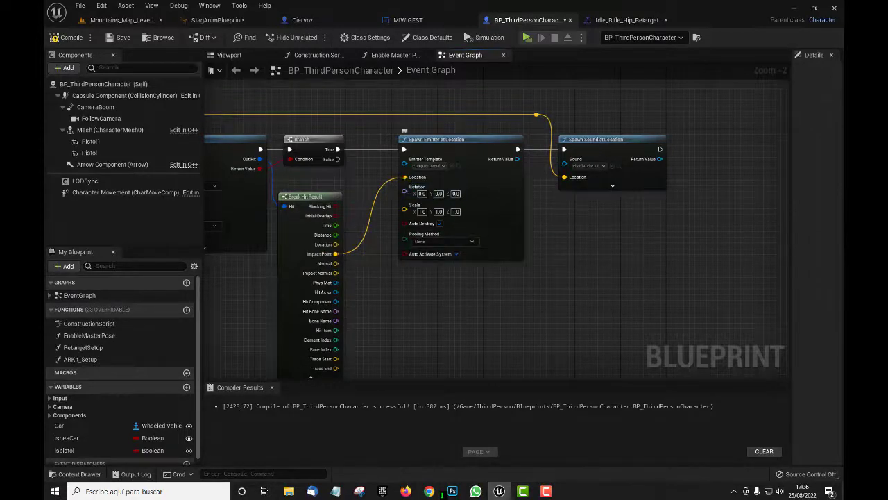
{"action": "right_click_drag", "start_coordinate": [592, 223], "coordinate": [472, 262]}
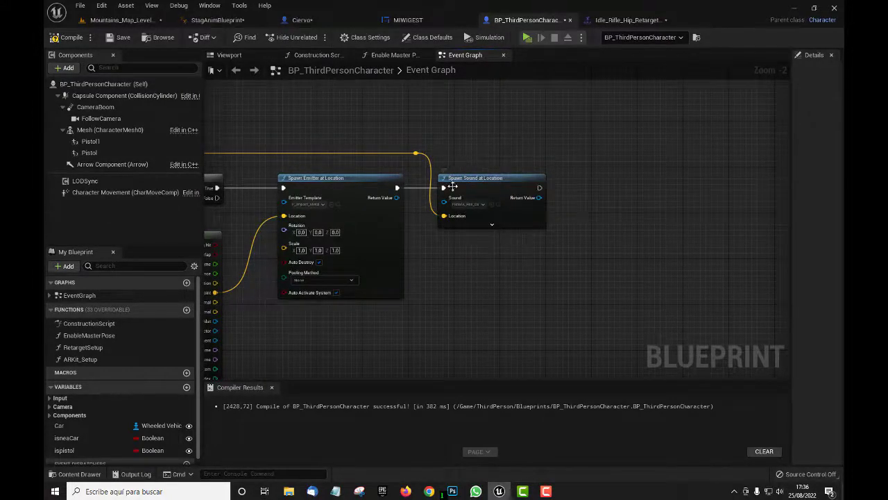
{"action": "scroll", "coordinate": [477, 210], "scroll_direction": "up", "scroll_amount": 2}
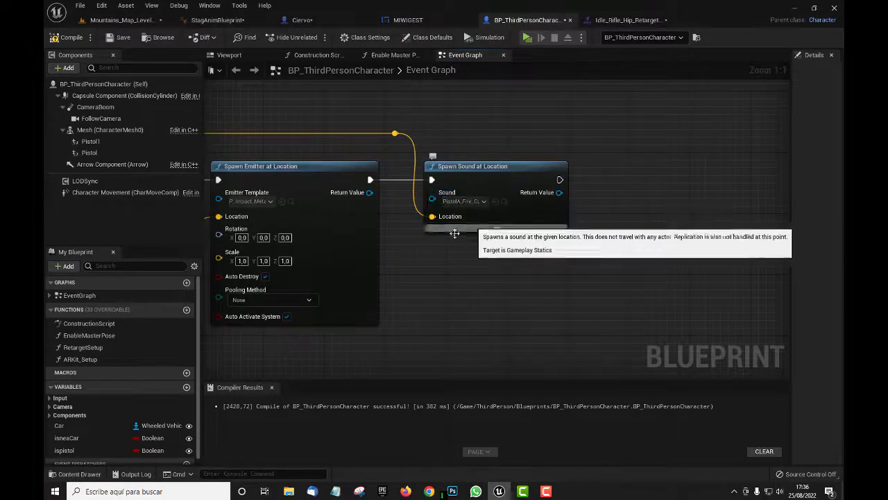
{"action": "scroll", "coordinate": [426, 269], "scroll_direction": "down", "scroll_amount": 3}
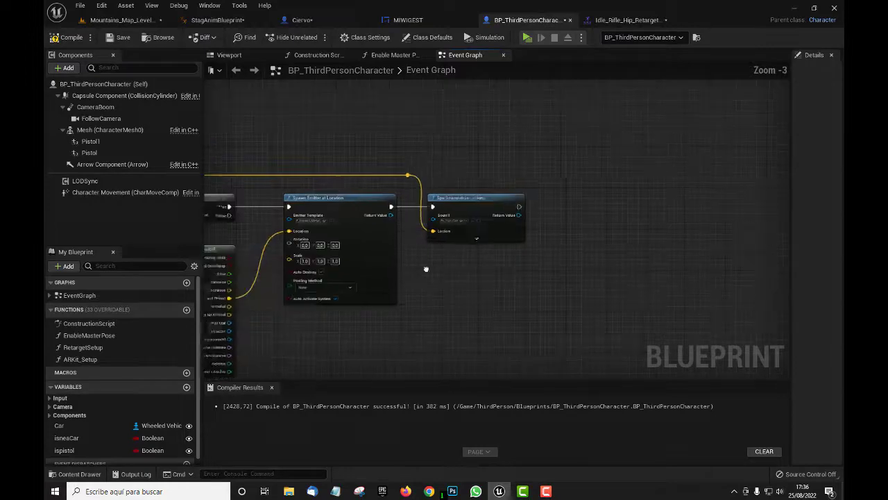
{"action": "right_click_drag", "start_coordinate": [426, 269], "coordinate": [549, 253]}
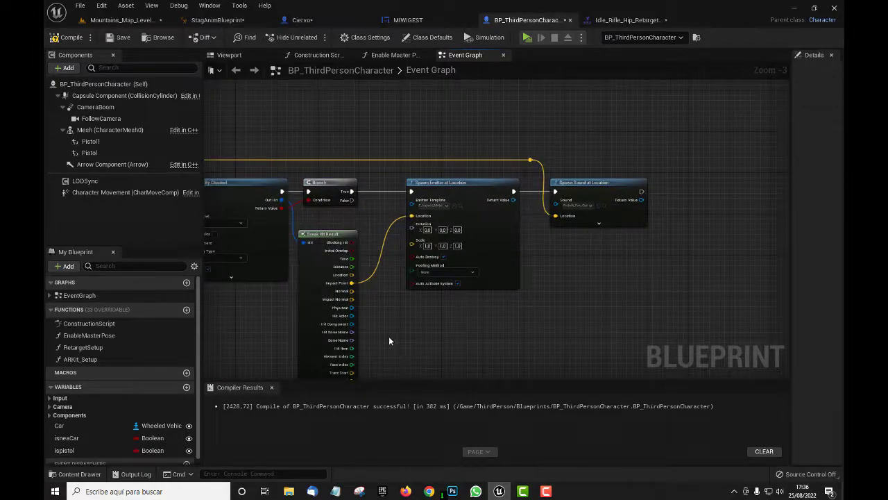
{"action": "right_click_drag", "start_coordinate": [388, 341], "coordinate": [688, 303]}
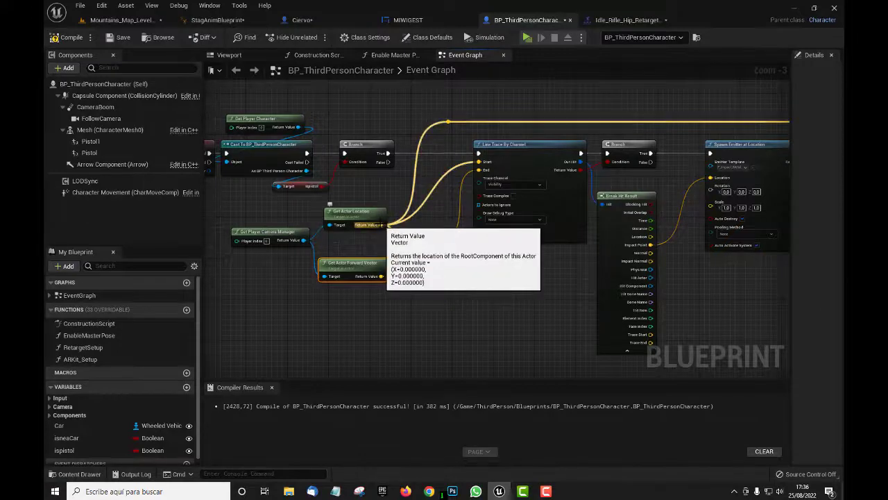
Step: Drag a wire from Get Actor Location's return value, then dismiss the node list without adding anything
{"action": "left_click_drag", "start_coordinate": [381, 224], "coordinate": [388, 220]}
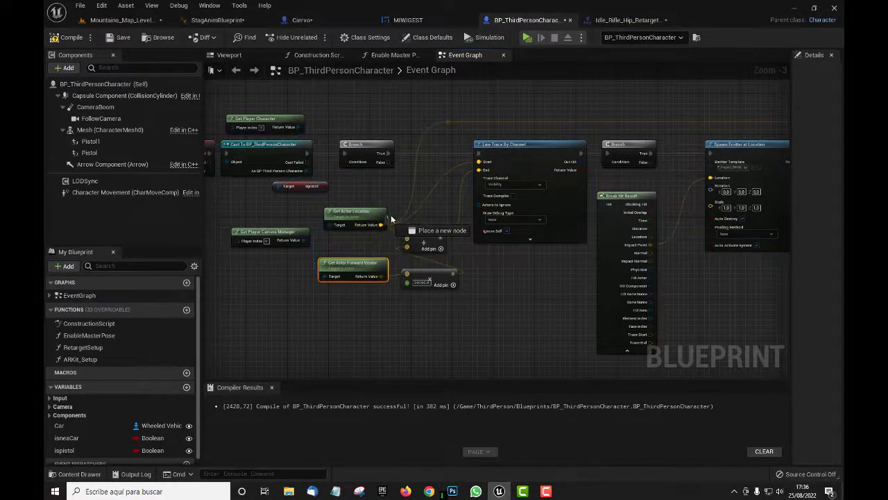
{"action": "left_click_drag", "start_coordinate": [391, 219], "coordinate": [392, 220]}
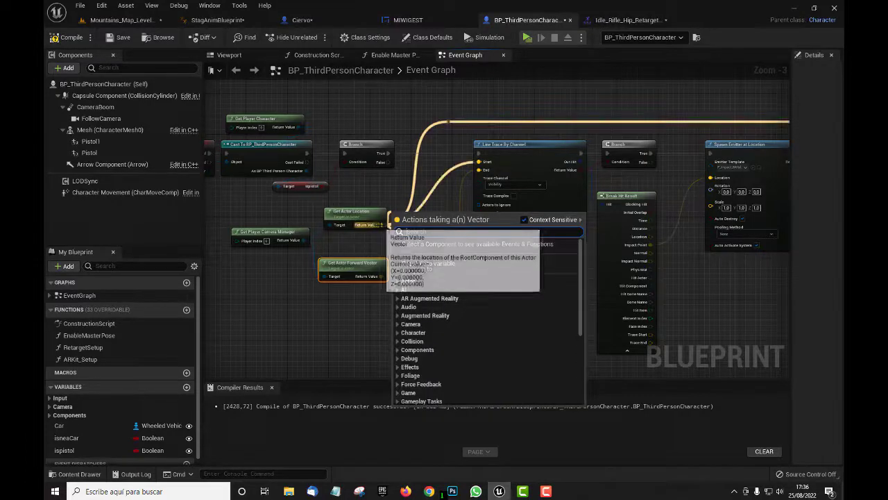
{"action": "left_click", "coordinate": [395, 195]}
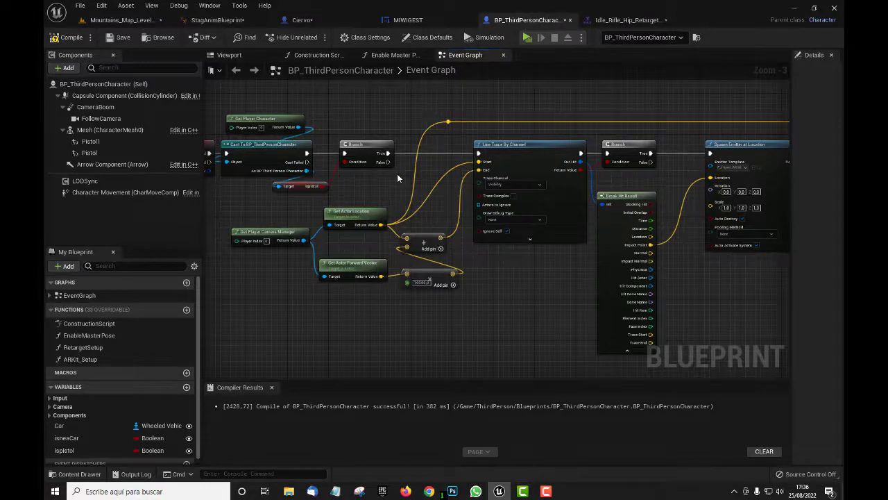
{"action": "scroll", "coordinate": [511, 296], "scroll_direction": "down", "scroll_amount": 3}
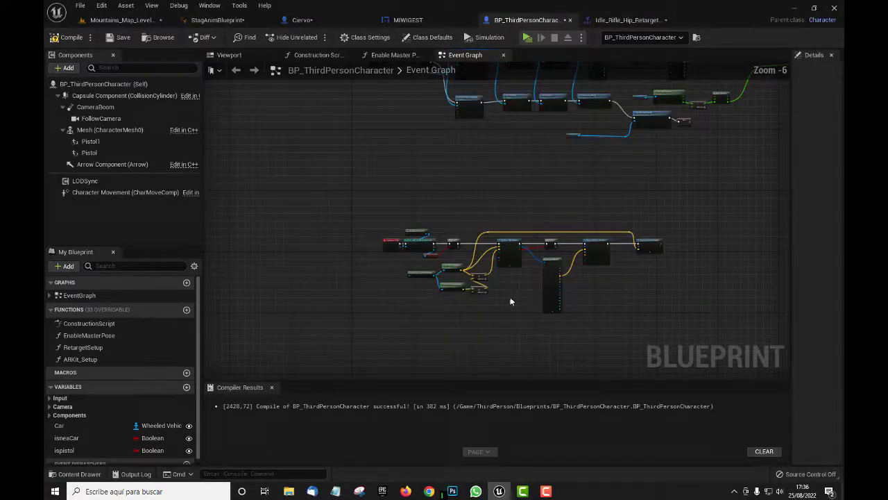
{"action": "right_click_drag", "start_coordinate": [553, 327], "coordinate": [459, 237]}
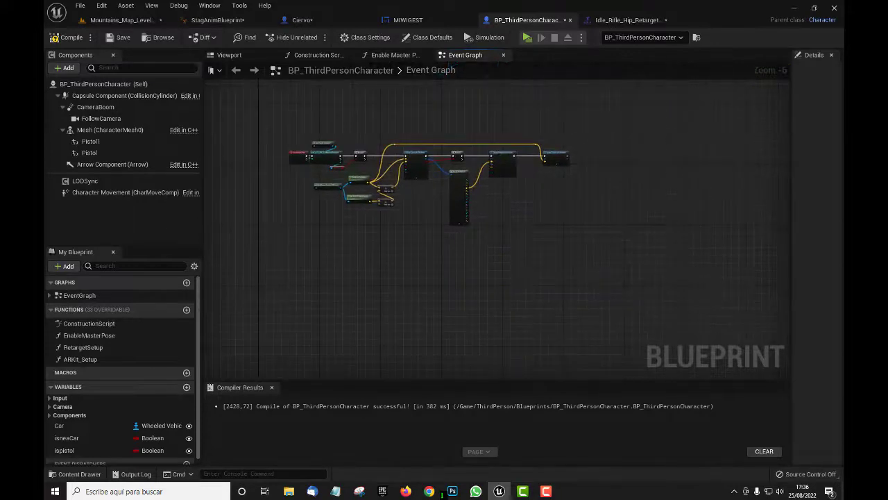
Step: Switch to Mountains_Map_Level and launch it in a standalone game window
{"action": "left_click", "coordinate": [118, 19]}
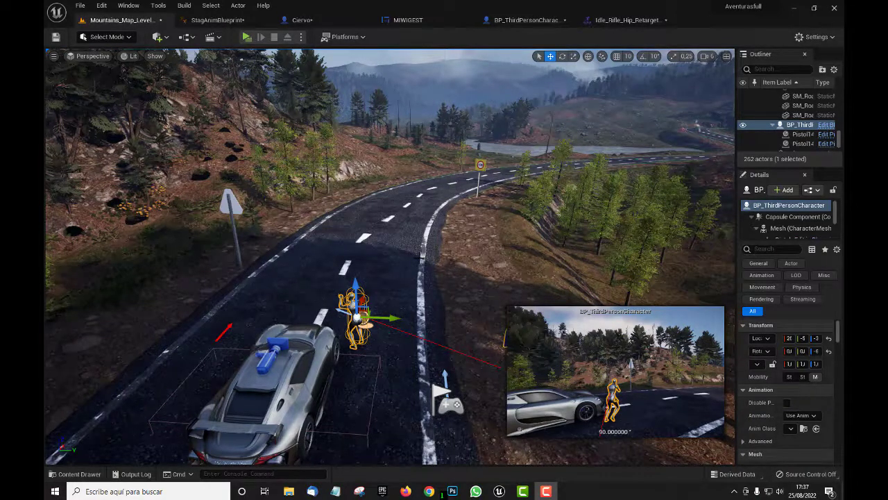
{"action": "right_click_drag", "start_coordinate": [388, 257], "coordinate": [392, 285]}
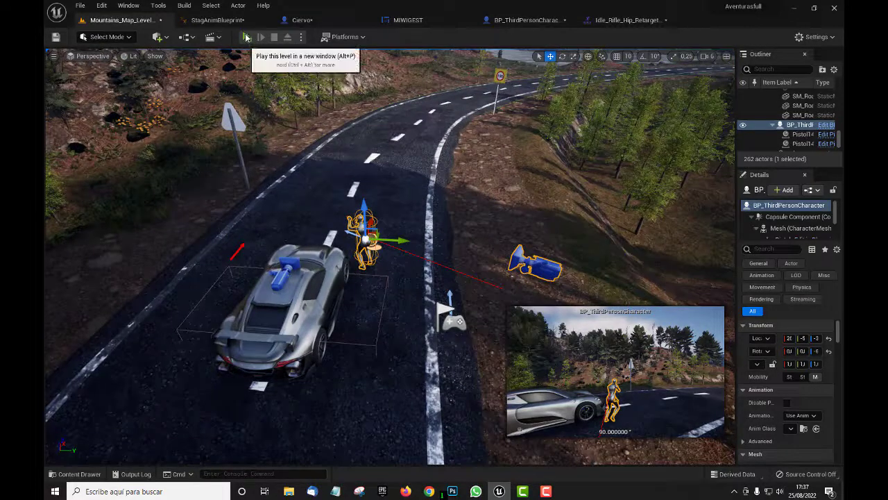
{"action": "left_click", "coordinate": [247, 37]}
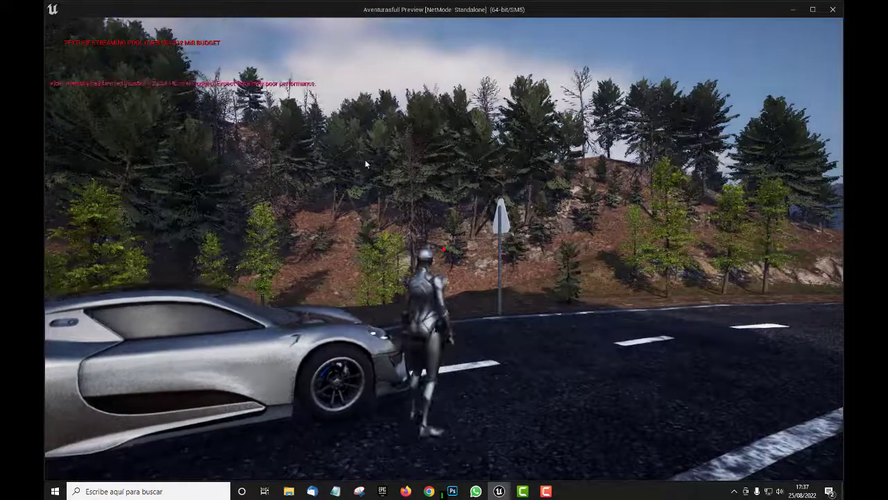
Step: Run the character down the road toward the curve and draw the pistol
{"action": "key", "text": "w"}
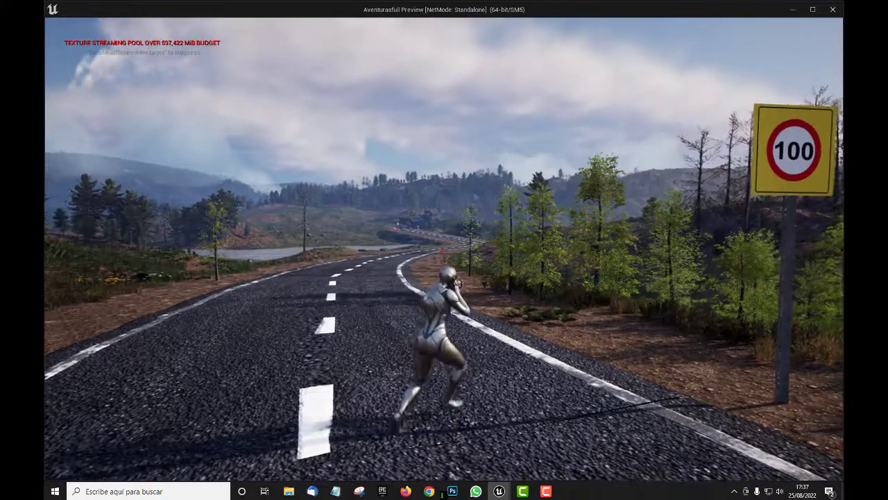
{"action": "key", "text": "w"}
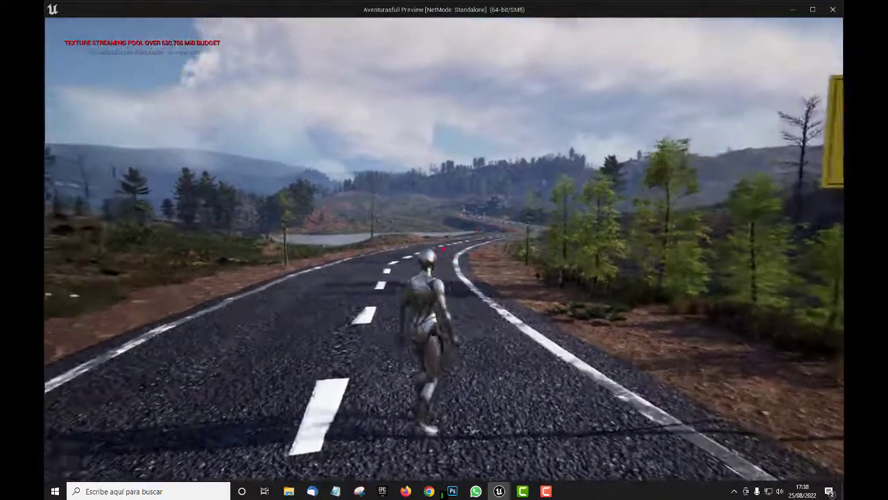
{"action": "key", "text": "w"}
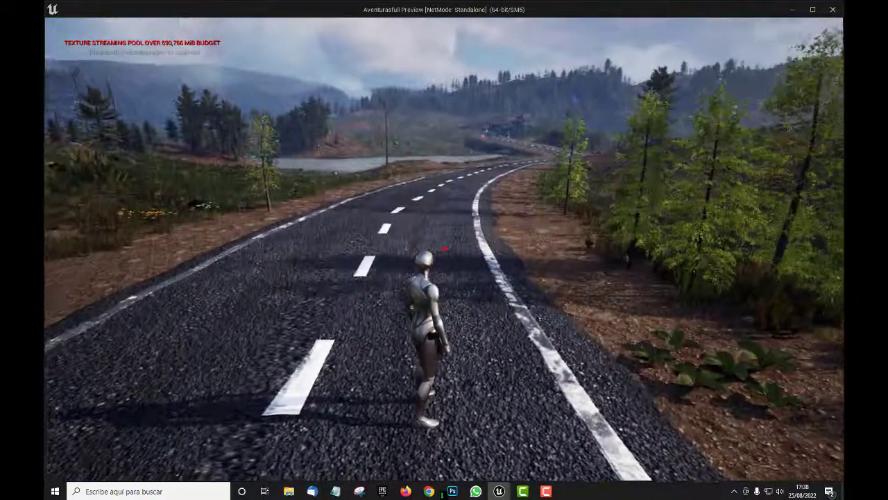
{"action": "key", "text": "w"}
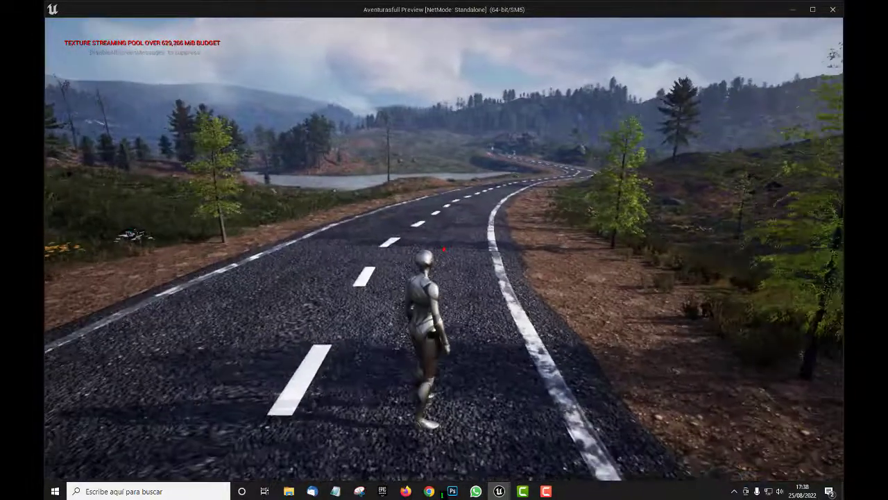
{"action": "key", "text": "w"}
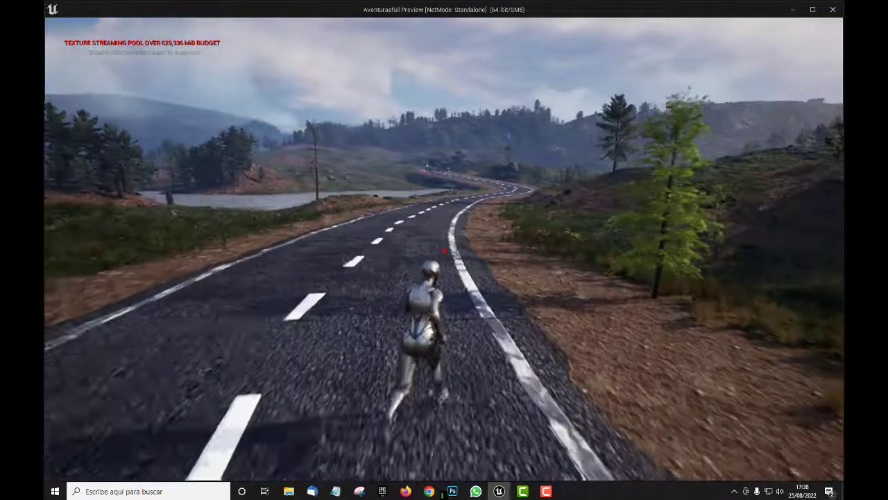
{"action": "key", "text": "w"}
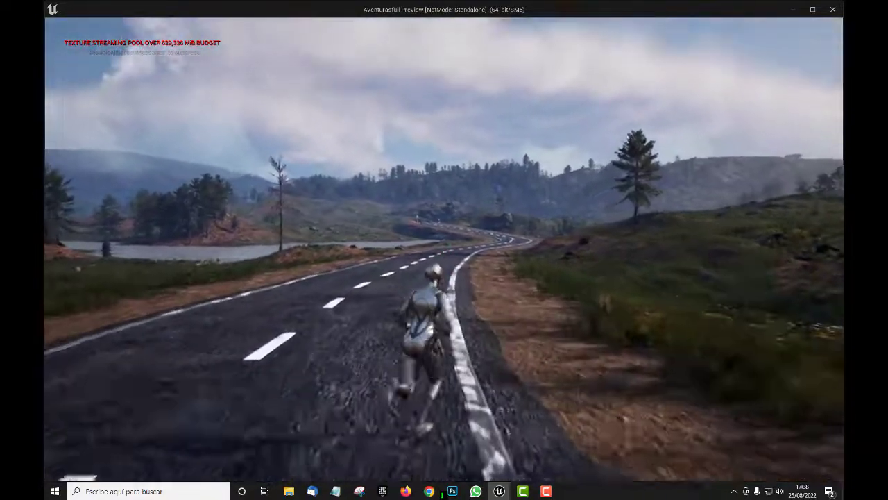
{"action": "key", "text": "w"}
{"action": "key", "text": "s"}
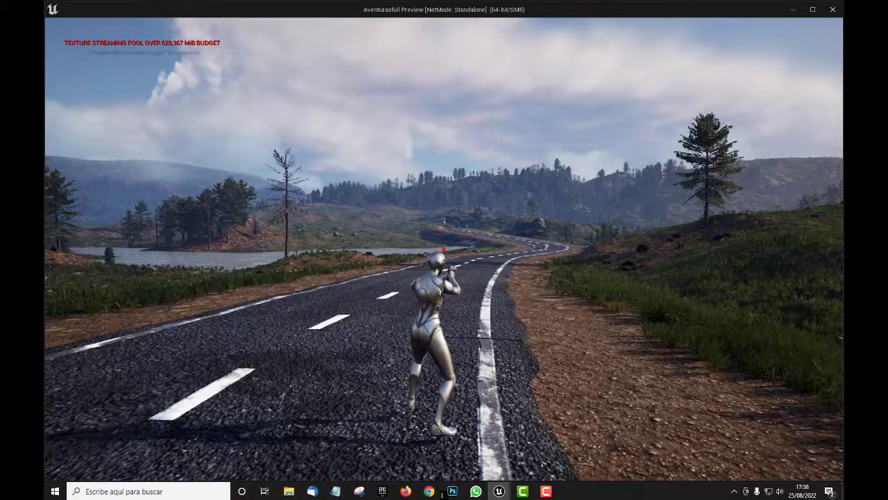
Step: Sprint further along the road, stop, and end the play-test with Esc
{"action": "key", "text": "w"}
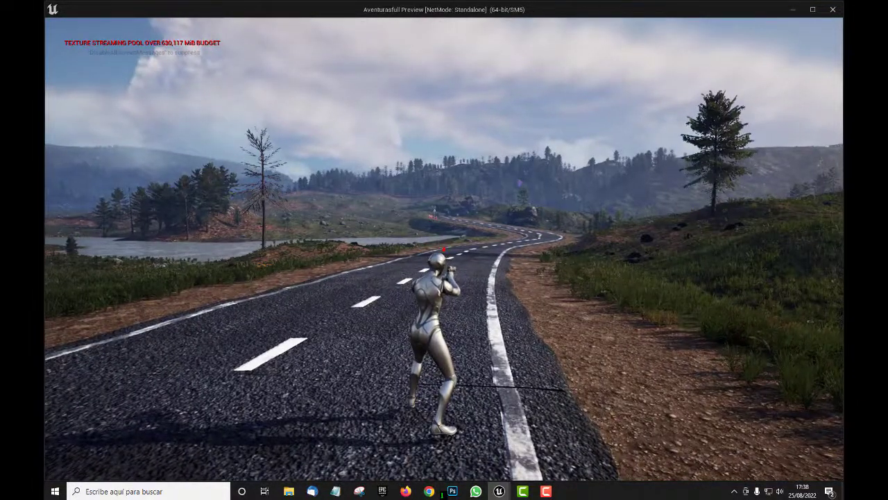
{"action": "key", "text": "w"}
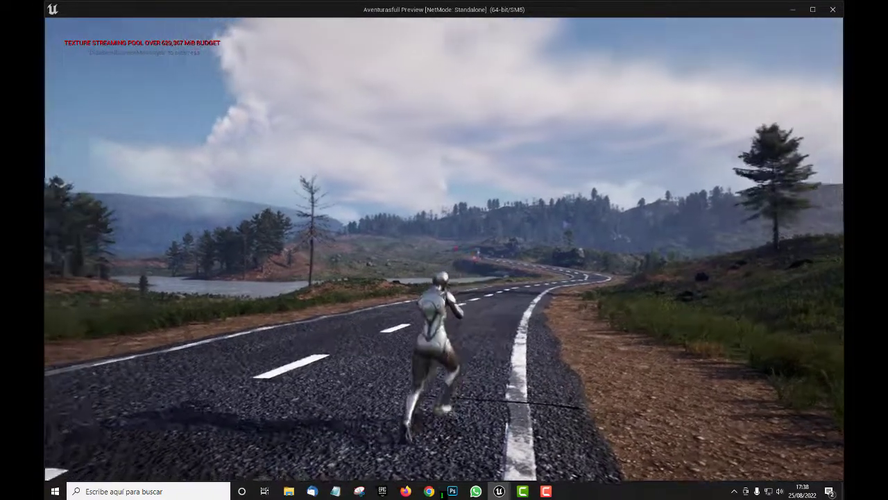
{"action": "key", "text": "shift+w"}
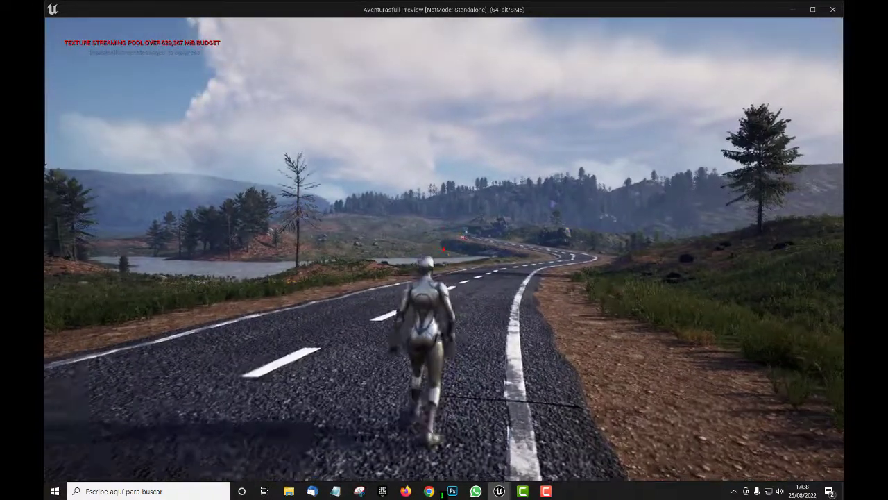
{"action": "key", "text": "w"}
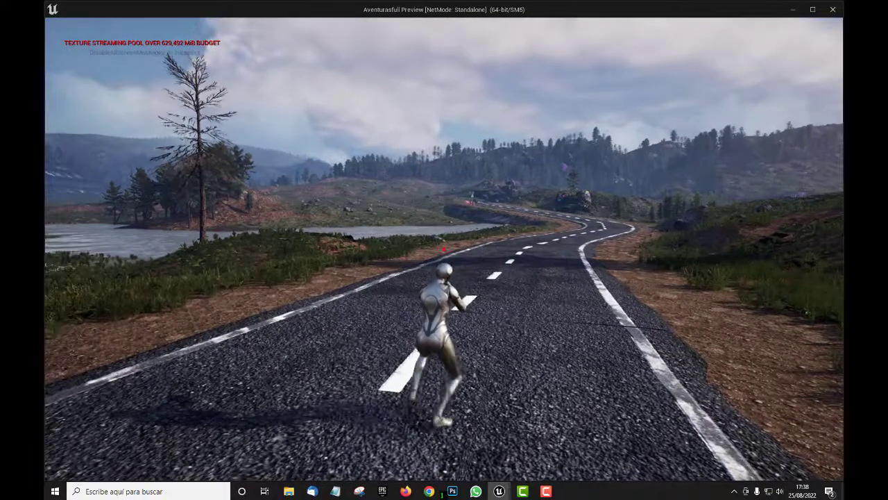
{"action": "key", "text": "Escape"}
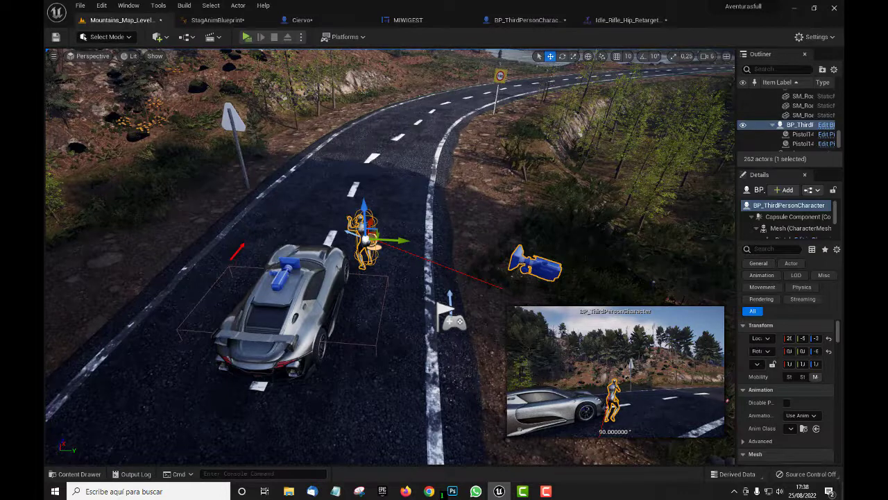
Step: Switch to the BP_ThirdPersonCharacter Event Graph and bring the line-trace firing nodes into view
{"action": "left_click", "coordinate": [624, 208]}
{"action": "scroll", "coordinate": [389, 256], "scroll_direction": "down", "scroll_amount": 3}
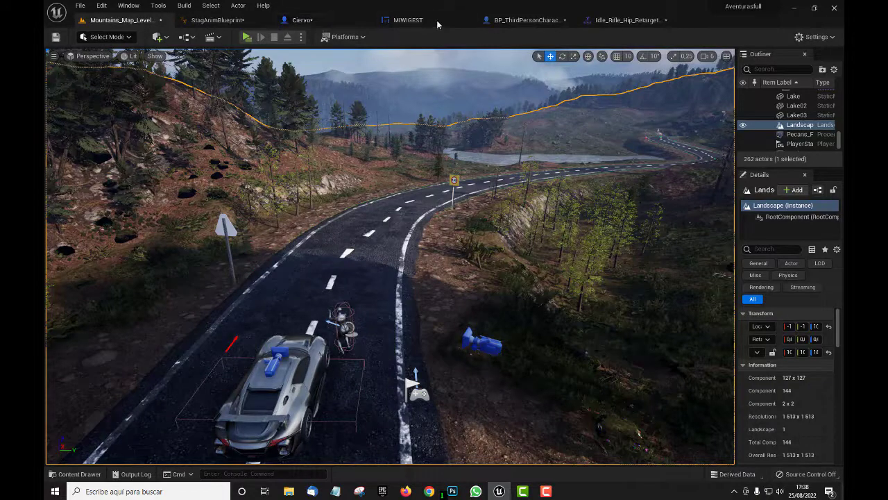
{"action": "left_click", "coordinate": [515, 23]}
{"action": "scroll", "coordinate": [413, 219], "scroll_direction": "down", "scroll_amount": 5}
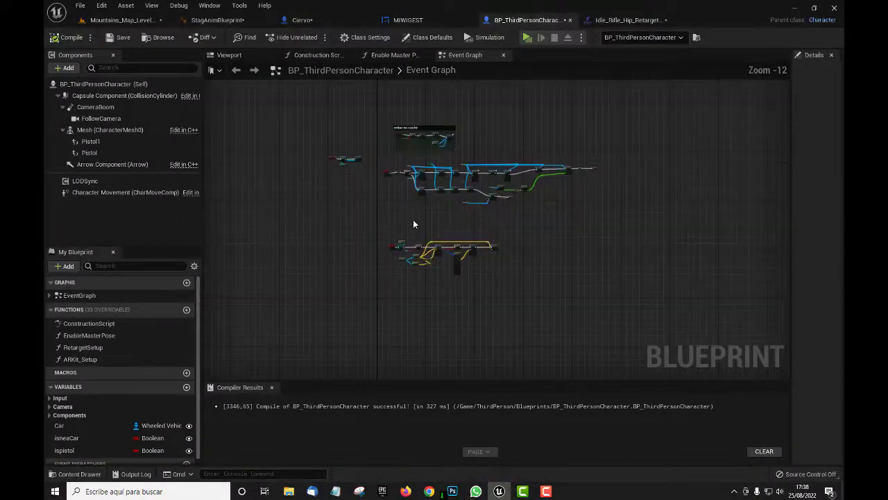
{"action": "mouse_move", "coordinate": [413, 220]}
{"action": "right_mouse_down"}
{"action": "mouse_move", "coordinate": [392, 294]}
{"action": "mouse_move", "coordinate": [366, 307]}
{"action": "right_mouse_up"}
{"action": "scroll", "coordinate": [366, 307], "scroll_direction": "up", "scroll_amount": 3}
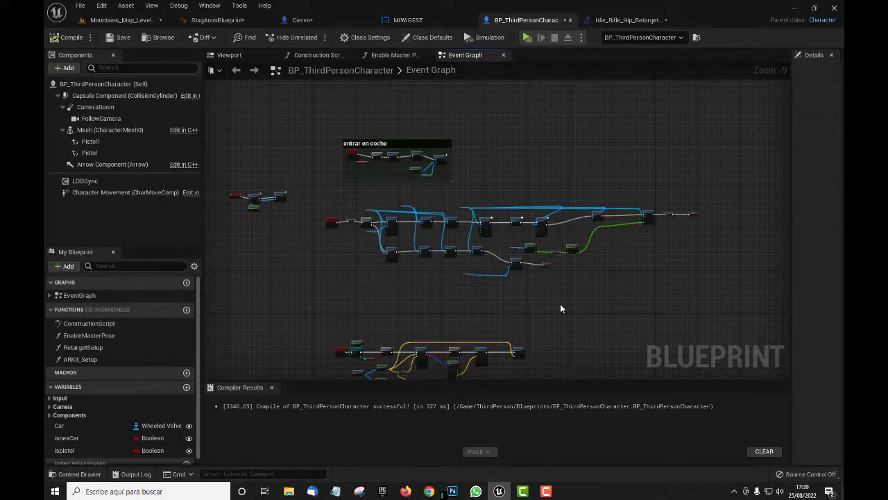
{"action": "scroll", "coordinate": [398, 294], "scroll_direction": "up", "scroll_amount": 3}
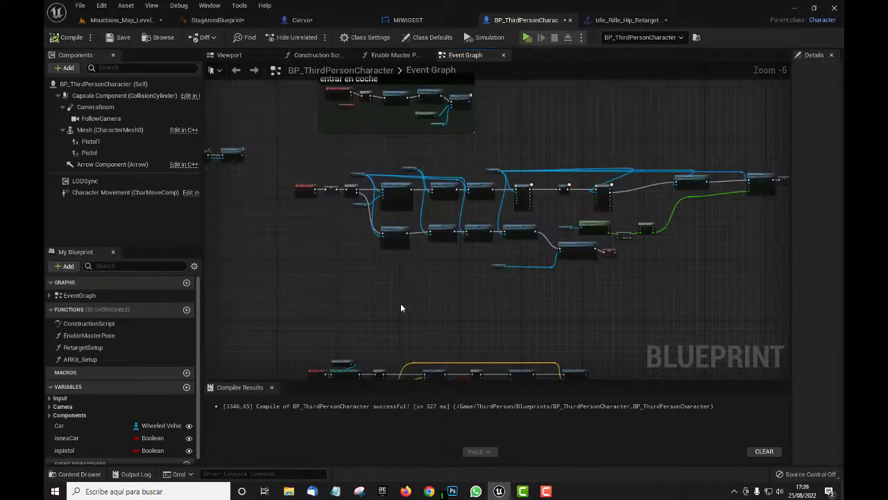
{"action": "right_click_drag", "start_coordinate": [400, 304], "coordinate": [399, 173]}
{"action": "scroll", "coordinate": [379, 207], "scroll_direction": "up", "scroll_amount": 1}
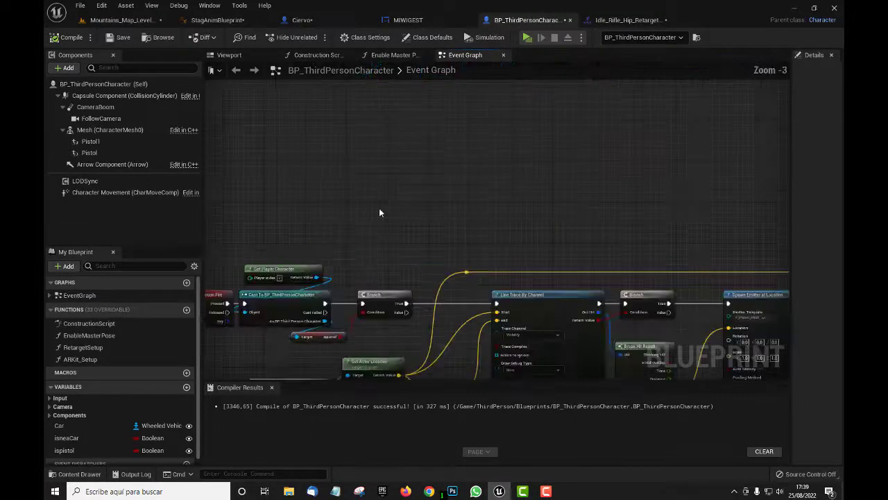
{"action": "scroll", "coordinate": [387, 212], "scroll_direction": "up", "scroll_amount": 1}
{"action": "scroll", "coordinate": [388, 213], "scroll_direction": "up", "scroll_amount": 1}
{"action": "right_click_drag", "start_coordinate": [388, 212], "coordinate": [366, 113]}
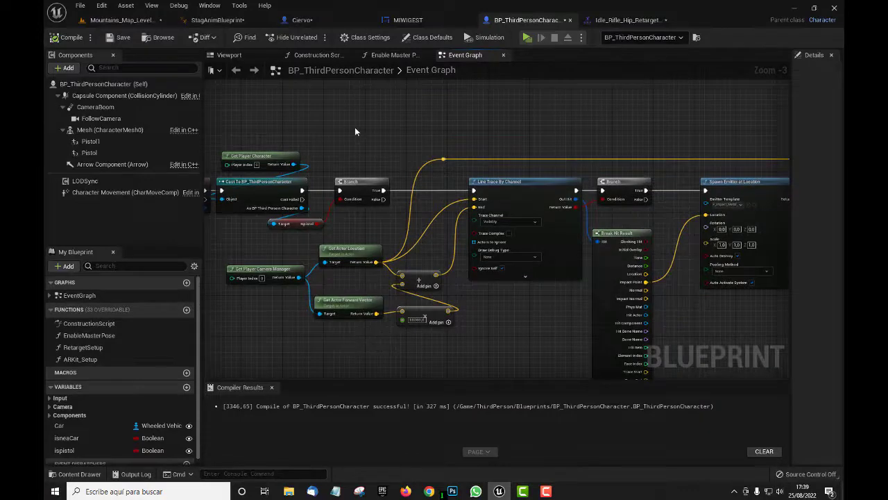
Step: Pan over to the 'entrar en coche' node group and center it
{"action": "scroll", "coordinate": [423, 224], "scroll_direction": "down", "scroll_amount": 2}
{"action": "scroll", "coordinate": [426, 232], "scroll_direction": "down", "scroll_amount": 3}
{"action": "scroll", "coordinate": [371, 183], "scroll_direction": "down", "scroll_amount": 2}
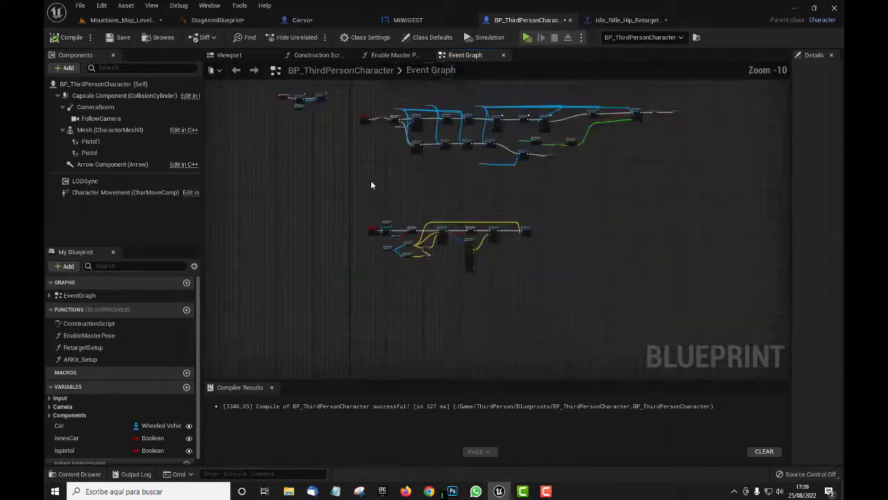
{"action": "right_click_drag", "start_coordinate": [370, 182], "coordinate": [382, 289]}
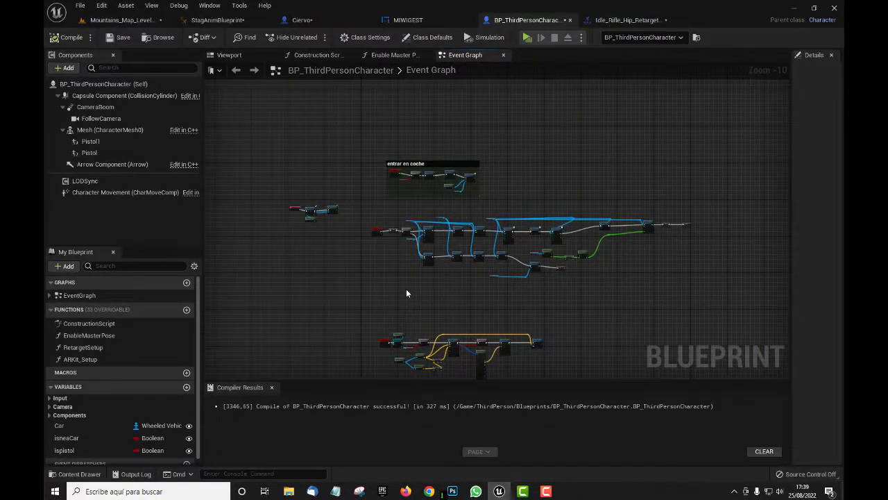
{"action": "right_click_drag", "start_coordinate": [452, 303], "coordinate": [398, 303]}
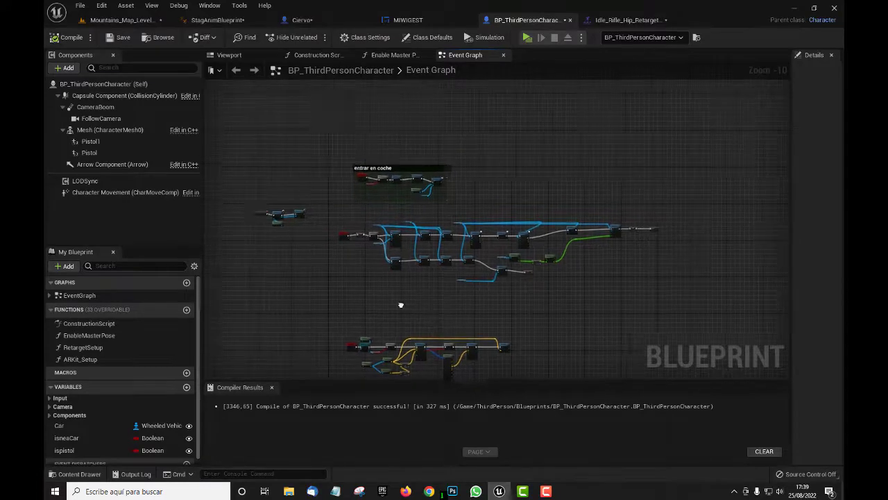
{"action": "scroll", "coordinate": [395, 304], "scroll_direction": "up", "scroll_amount": 1}
{"action": "scroll", "coordinate": [395, 304], "scroll_direction": "up", "scroll_amount": 2}
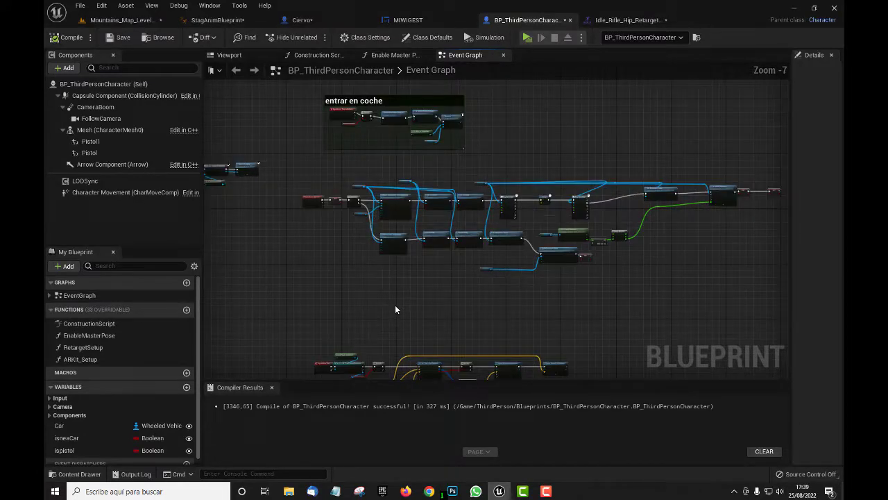
{"action": "right_click_drag", "start_coordinate": [392, 305], "coordinate": [366, 308]}
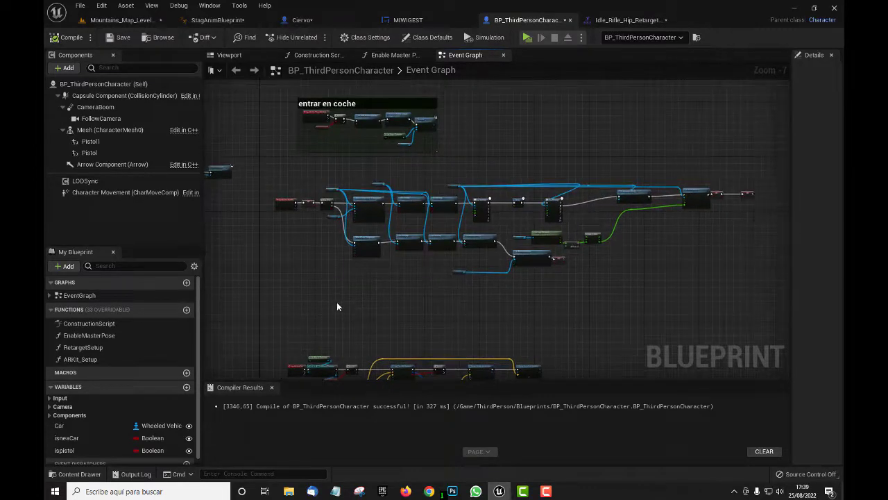
{"action": "scroll", "coordinate": [353, 303], "scroll_direction": "down", "scroll_amount": 1}
{"action": "scroll", "coordinate": [353, 304], "scroll_direction": "down", "scroll_amount": 1}
{"action": "right_click_drag", "start_coordinate": [366, 307], "coordinate": [369, 290]}
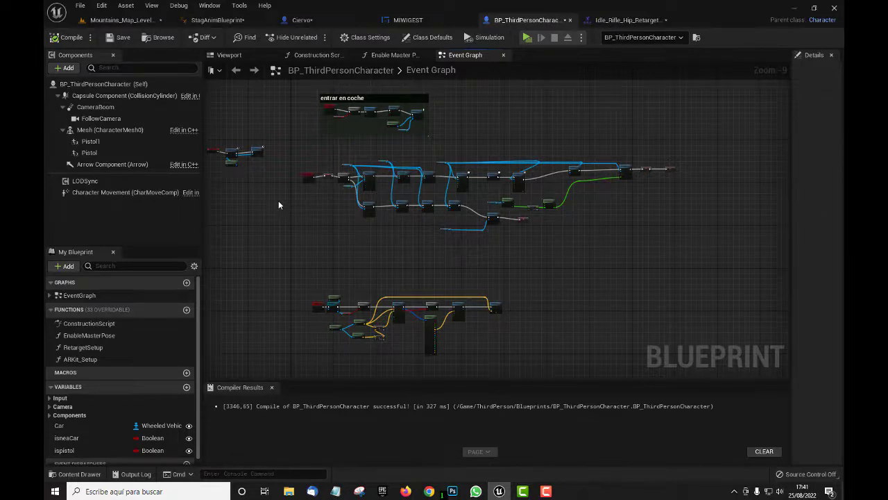
{"action": "scroll", "coordinate": [274, 201], "scroll_direction": "up", "scroll_amount": 2}
{"action": "scroll", "coordinate": [274, 202], "scroll_direction": "down", "scroll_amount": 2}
{"action": "right_click_drag", "start_coordinate": [270, 201], "coordinate": [269, 205]}
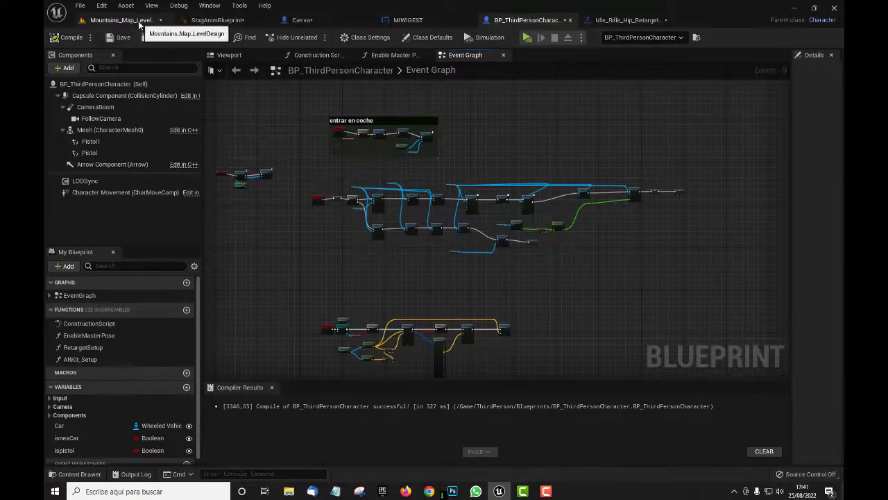
Step: Open the Content Drawer with Ctrl+Space and browse Content > AnimalVarietyPack > DeerStagAndDoe > Meshes
{"action": "key", "text": "ctrl+space"}
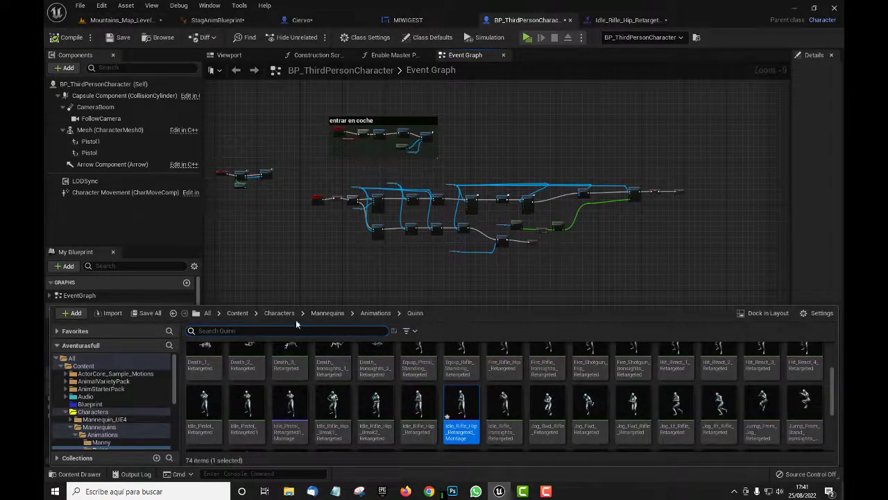
{"action": "left_click", "coordinate": [237, 313]}
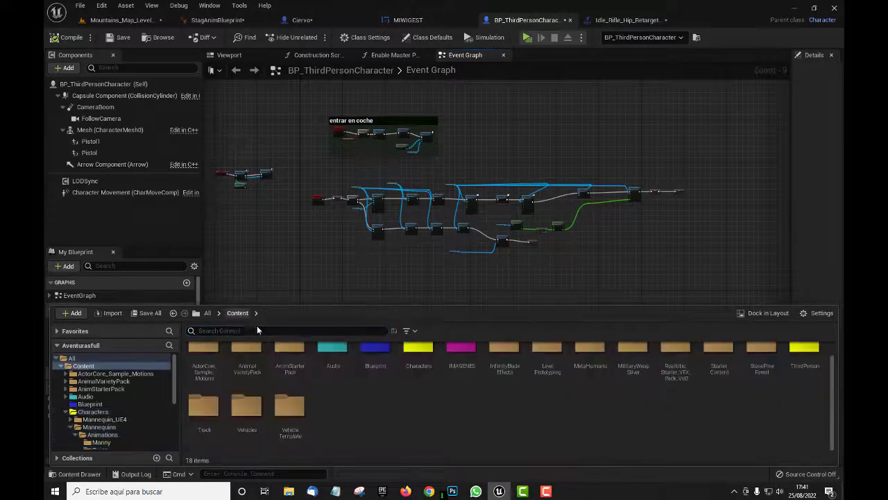
{"action": "left_click", "coordinate": [248, 358]}
{"action": "double_click", "coordinate": [248, 358]}
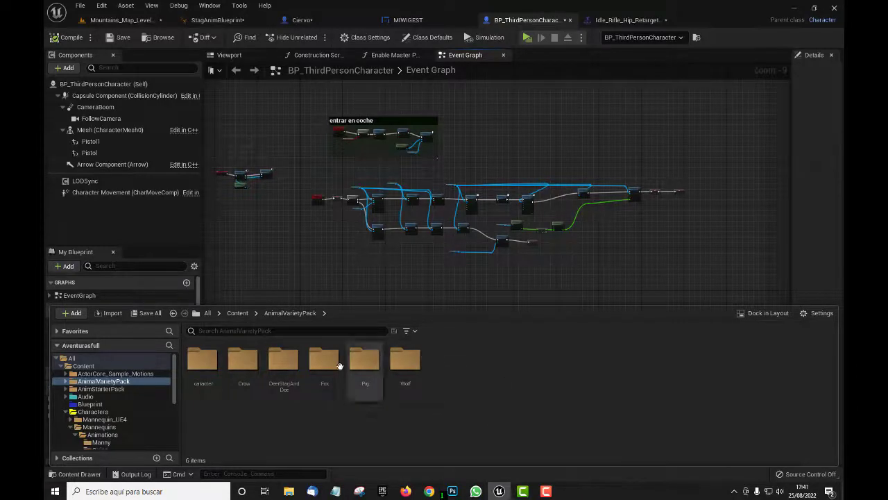
{"action": "double_click", "coordinate": [292, 368]}
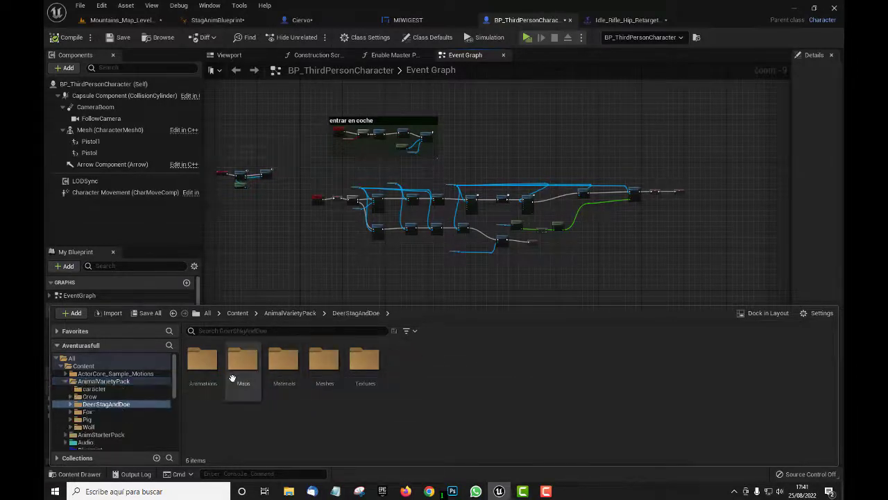
{"action": "left_click", "coordinate": [319, 366]}
{"action": "double_click", "coordinate": [319, 365]}
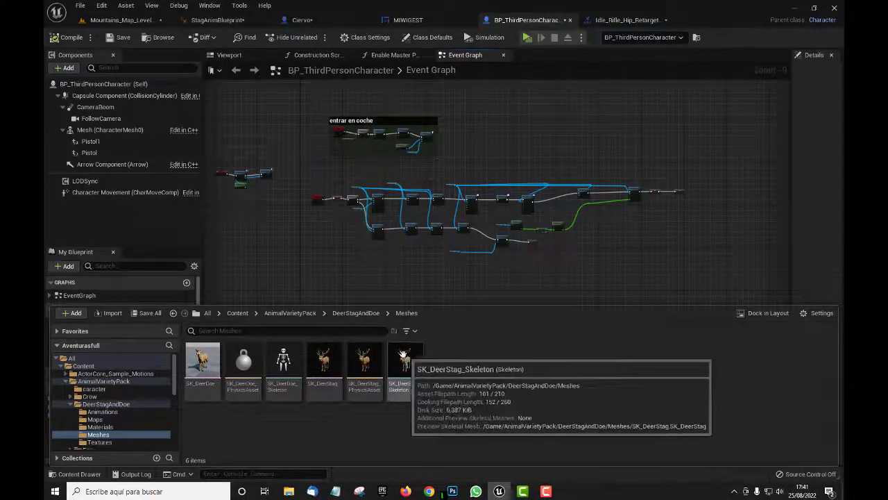
{"action": "mouse_move", "coordinate": [201, 359]}
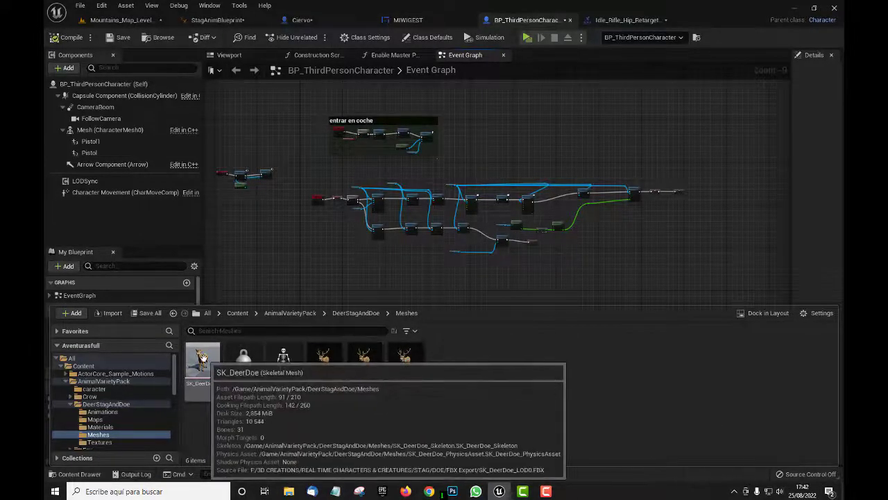